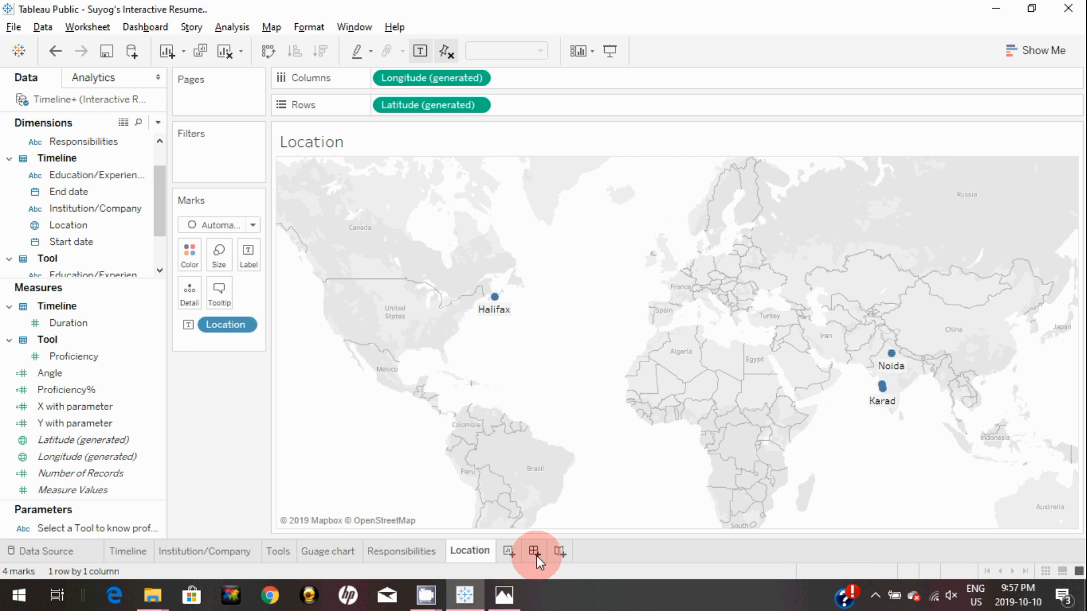
Create a new blank dashboard, Dashboard 1, from the Location worksheet
{"action": "left_click", "coordinate": [534, 551]}
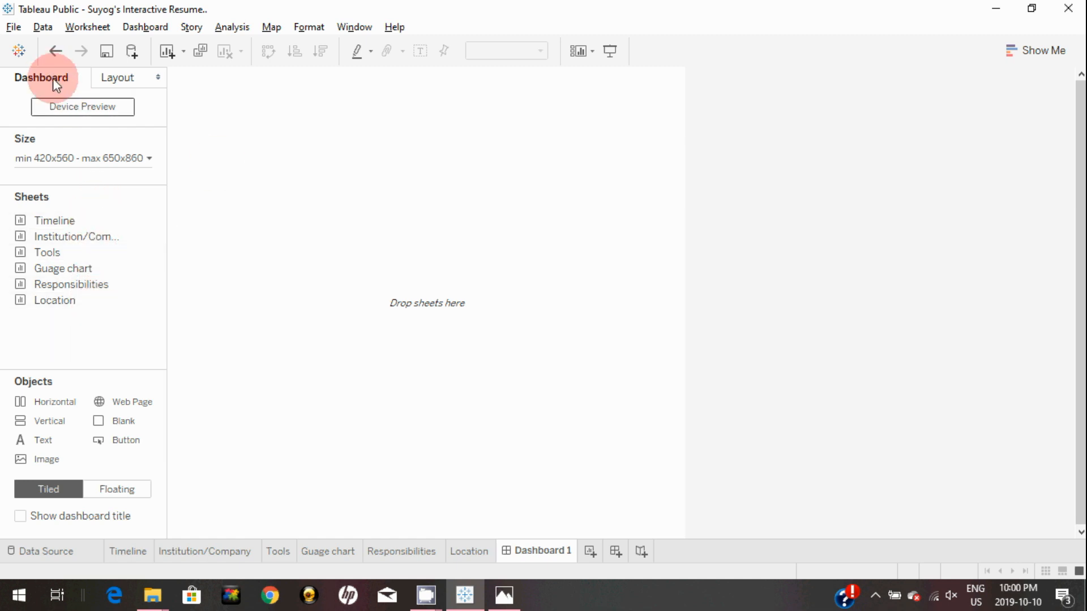
{"action": "left_click", "coordinate": [76, 110]}
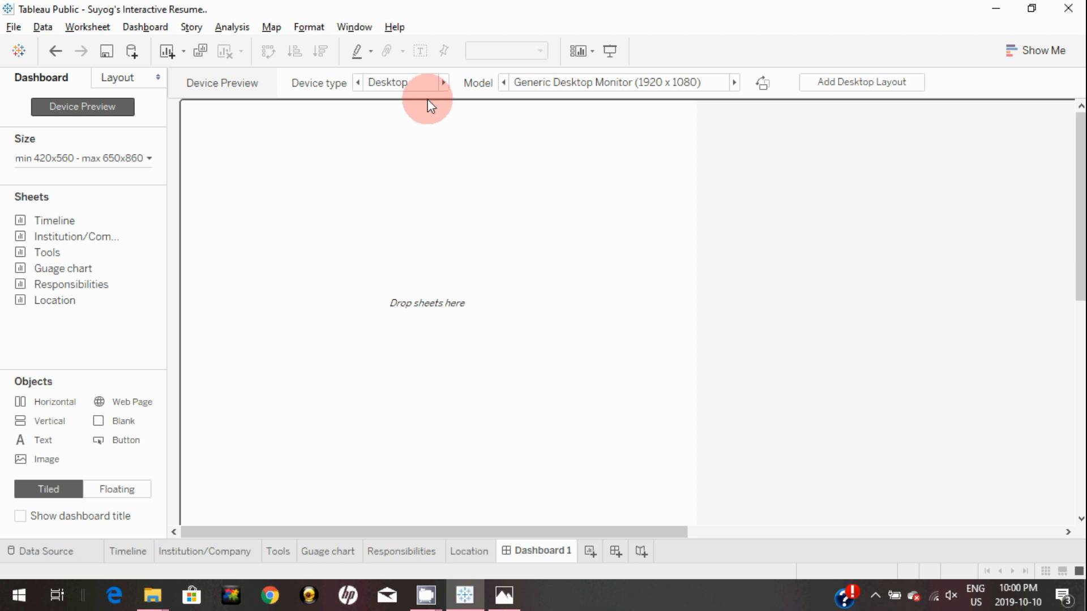
{"action": "left_click", "coordinate": [442, 82]}
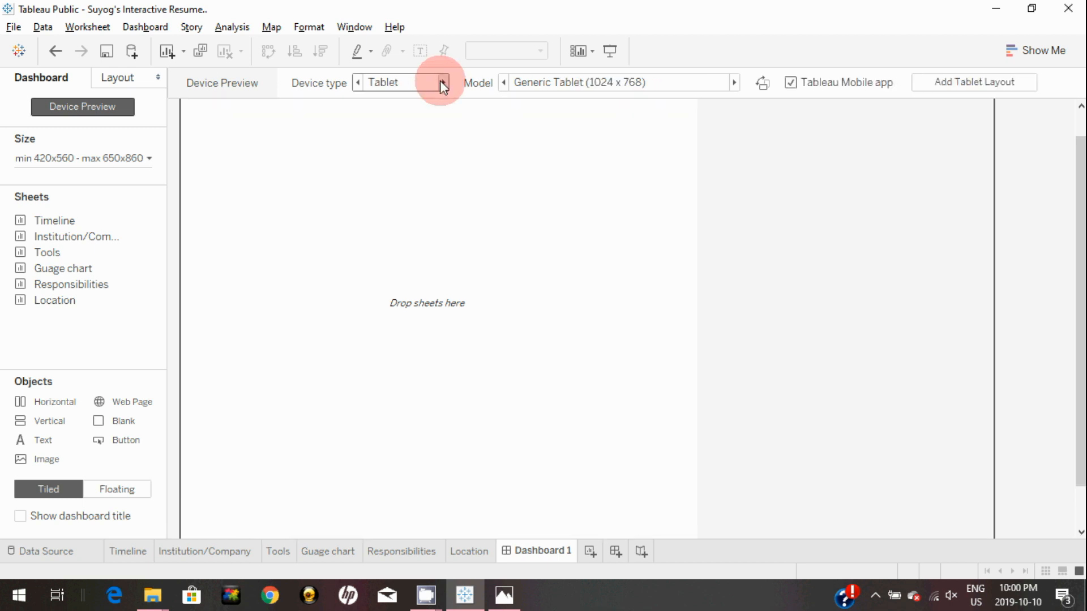
{"action": "left_click", "coordinate": [440, 82]}
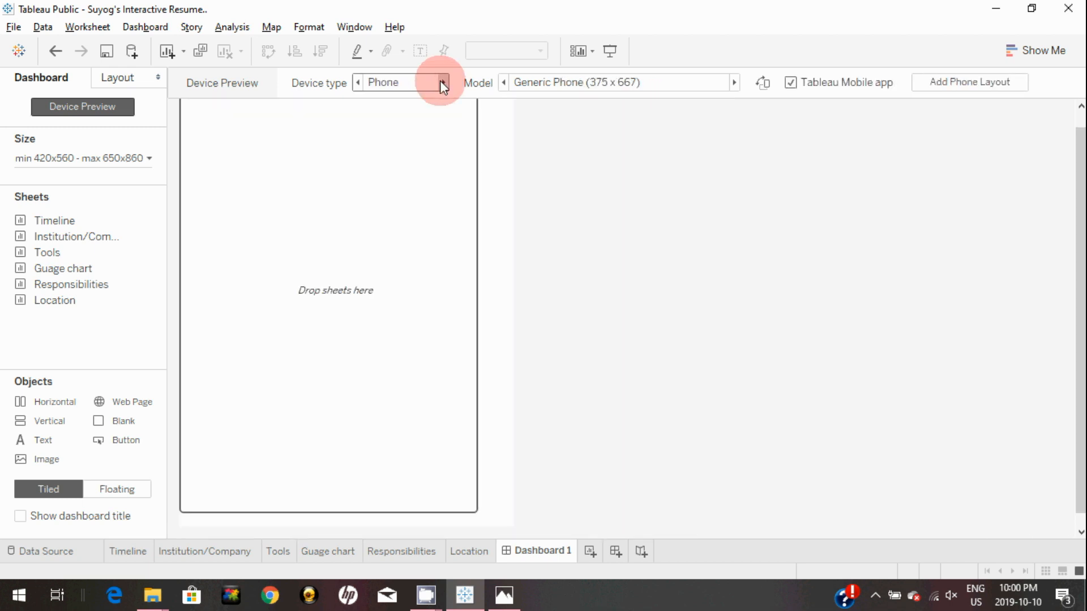
{"action": "left_click", "coordinate": [441, 83]}
{"action": "left_click", "coordinate": [442, 82]}
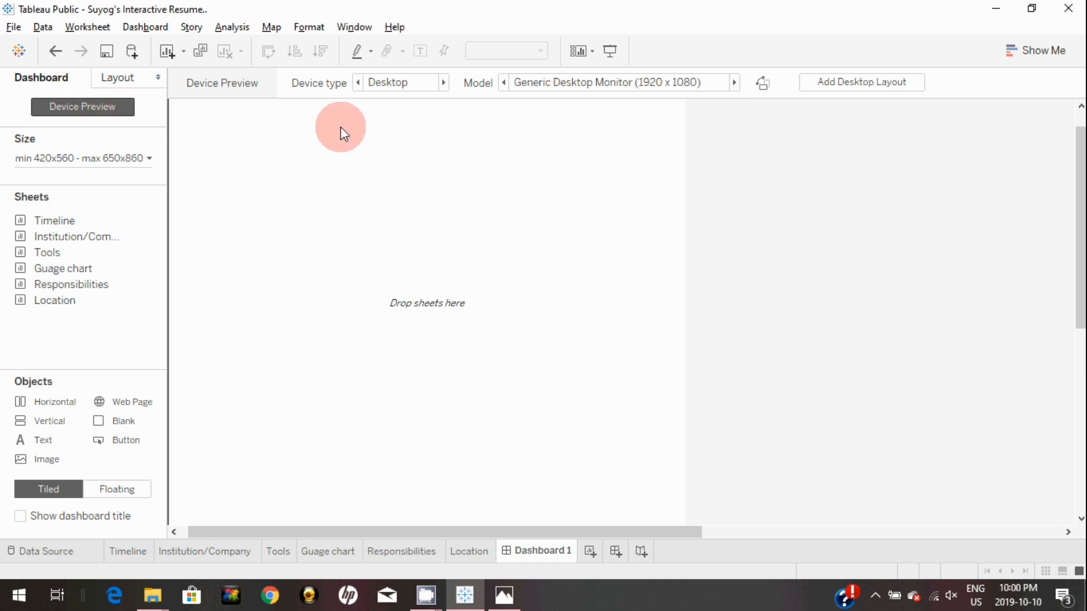
{"action": "left_click", "coordinate": [89, 110]}
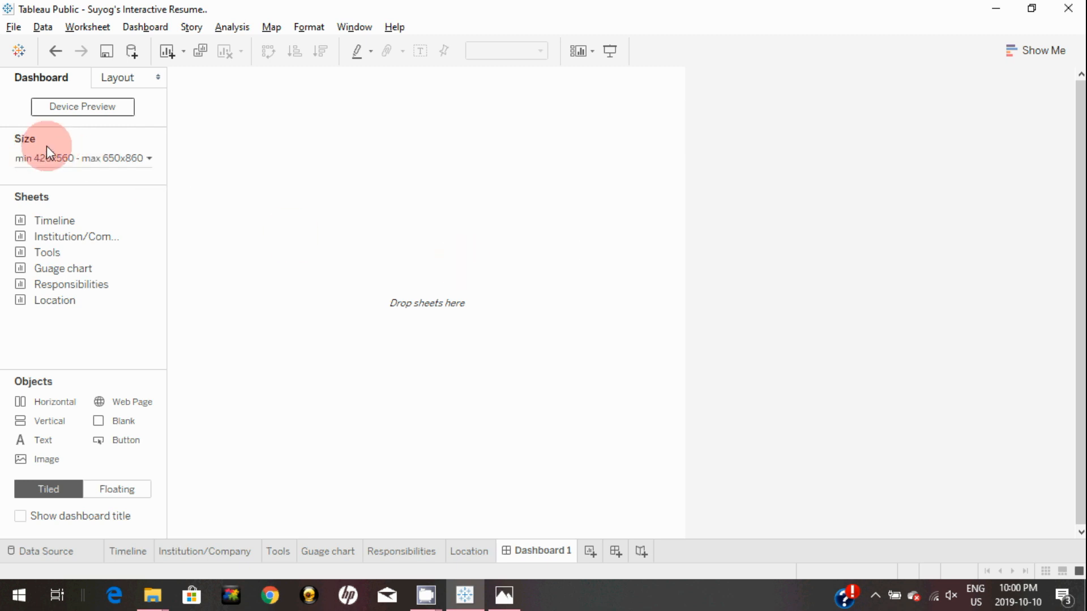
Set Dashboard 1's size to Automatic and make new objects Floating
{"action": "left_click", "coordinate": [131, 158]}
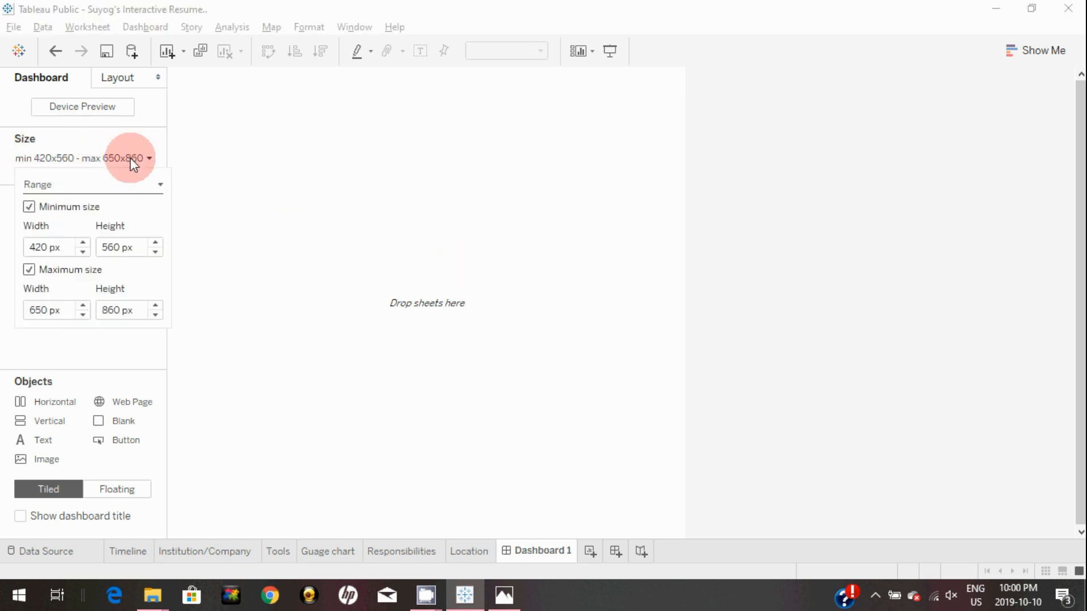
{"action": "left_click", "coordinate": [125, 180]}
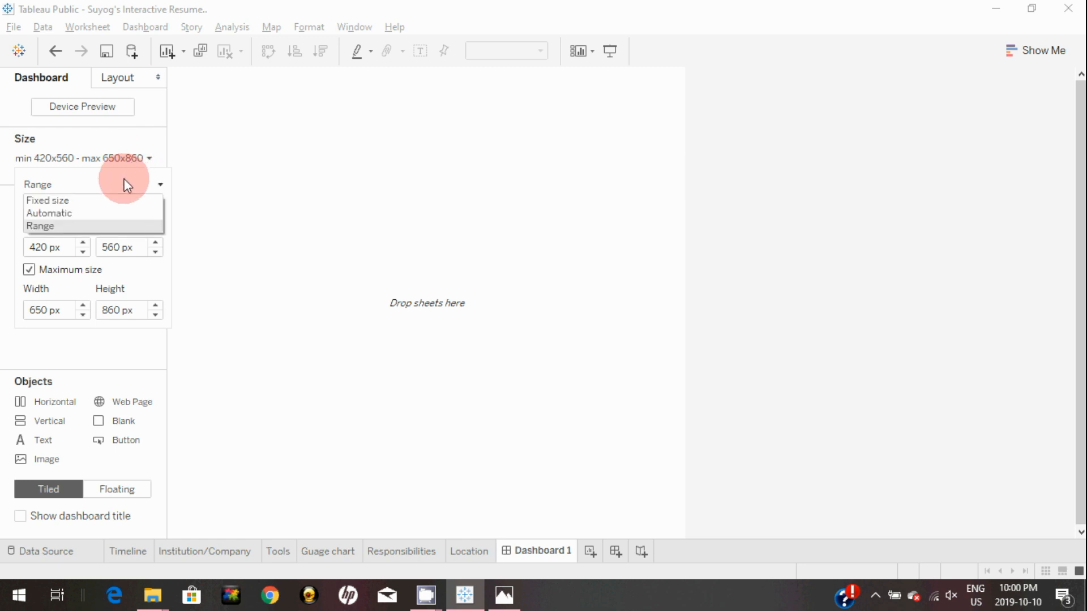
{"action": "left_click", "coordinate": [118, 213]}
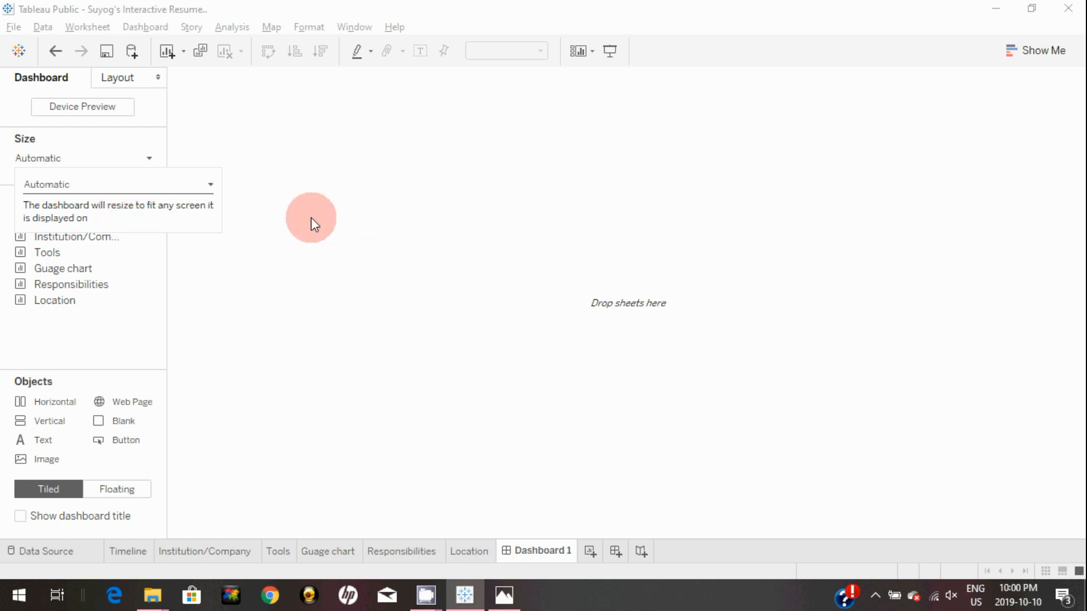
{"action": "left_click", "coordinate": [290, 229]}
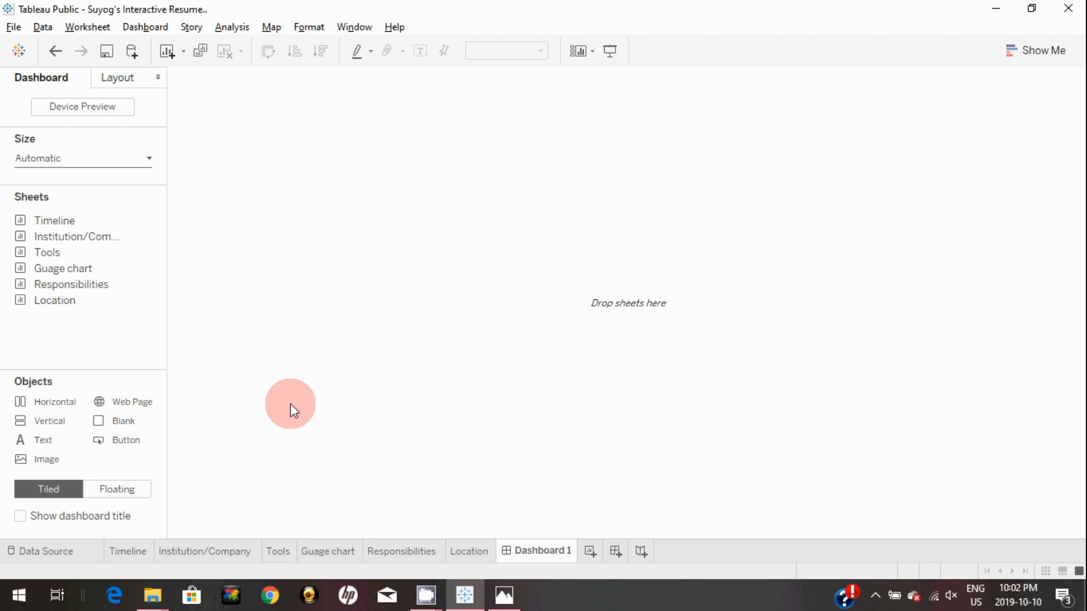
{"action": "left_click", "coordinate": [108, 495]}
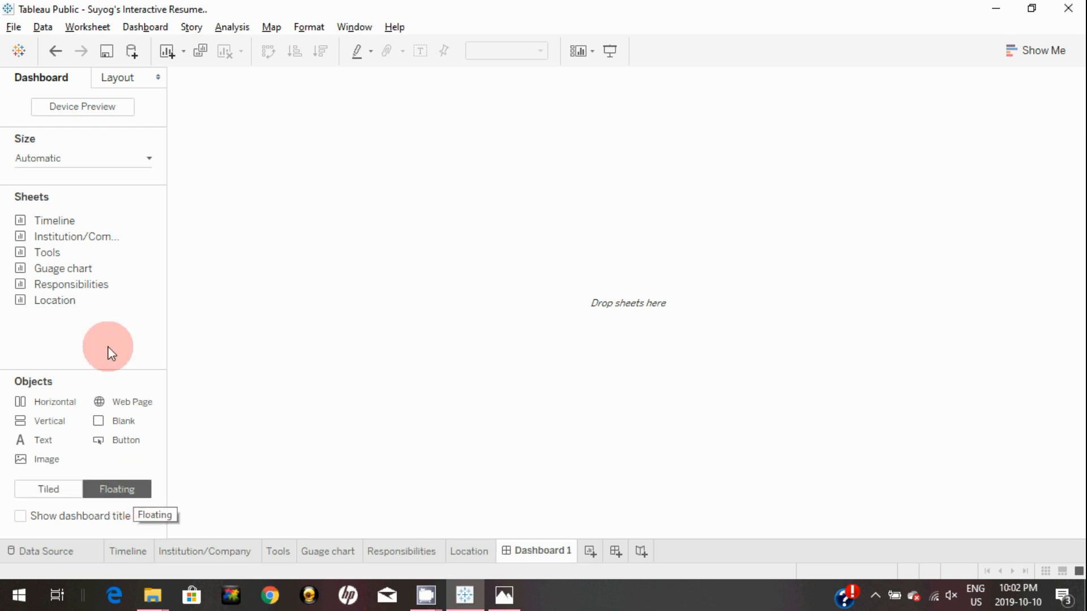
Bring up the finished-resume reference screenshot in Photos
{"action": "mouse_move", "coordinate": [63, 217]}
{"action": "left_click_drag", "start_coordinate": [62, 215], "coordinate": [165, 224]}
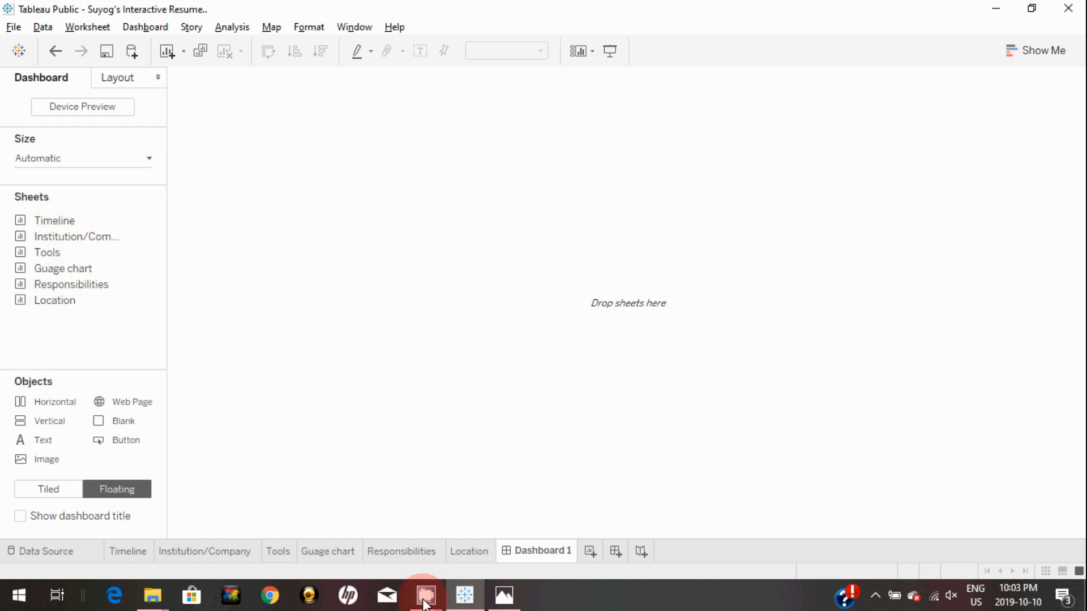
{"action": "left_click", "coordinate": [504, 594]}
{"action": "left_click_drag", "start_coordinate": [511, 533], "coordinate": [233, 145]}
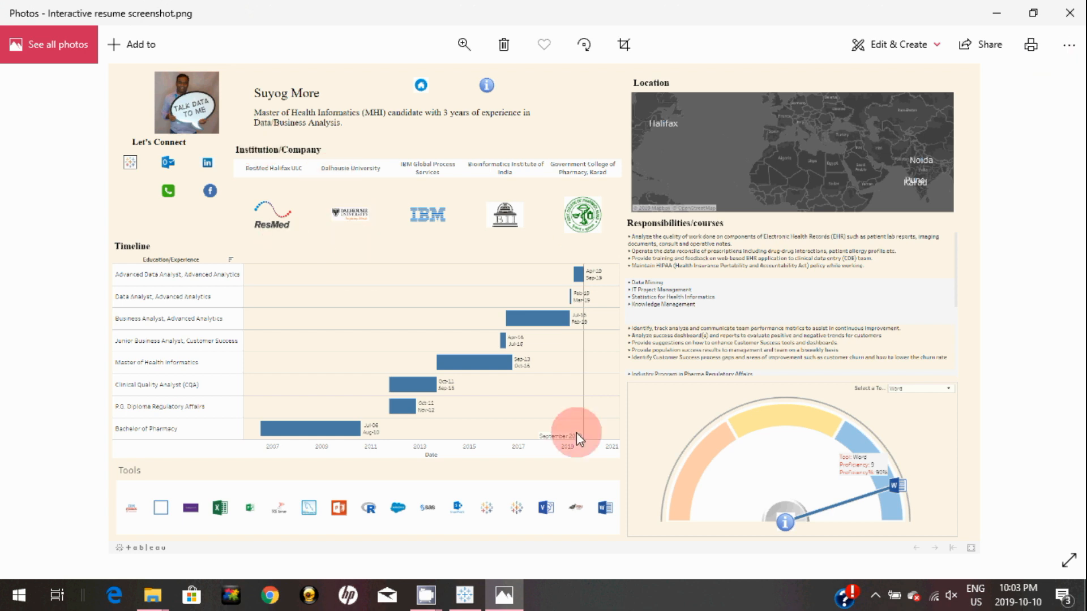
Back in Tableau, place the Institution/Company sheet as a floating panel near the top-left
{"action": "left_click", "coordinate": [465, 594]}
{"action": "left_click_drag", "start_coordinate": [64, 235], "coordinate": [215, 120]}
Make the Institution/Company panel wider and shorter, fitted to Entire View, showing all five institutions
{"action": "left_click_drag", "start_coordinate": [518, 235], "coordinate": [880, 268]}
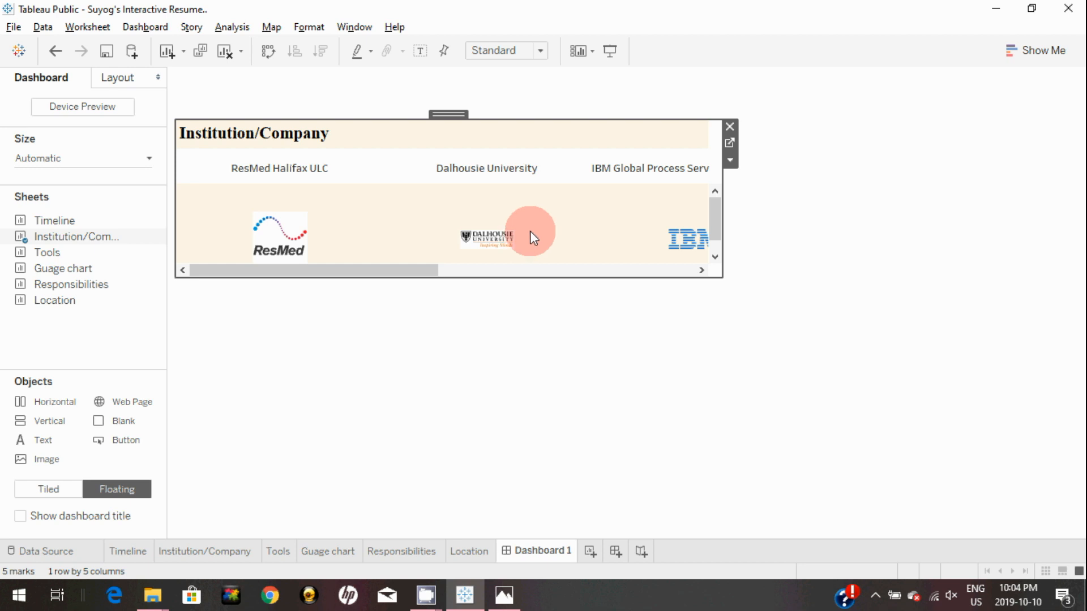
{"action": "left_click", "coordinate": [541, 51]}
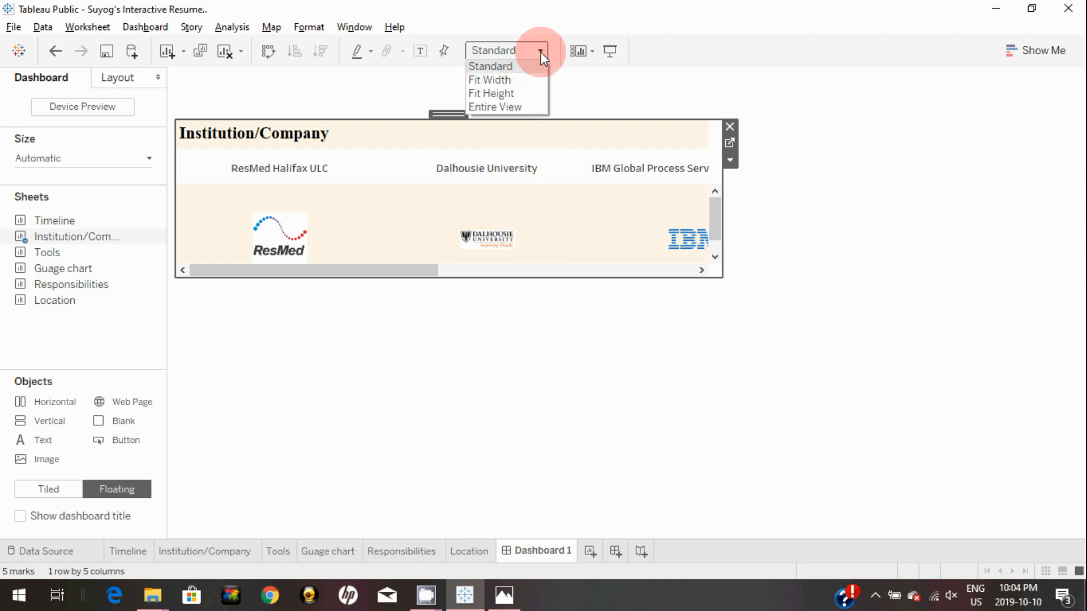
{"action": "left_click", "coordinate": [520, 111]}
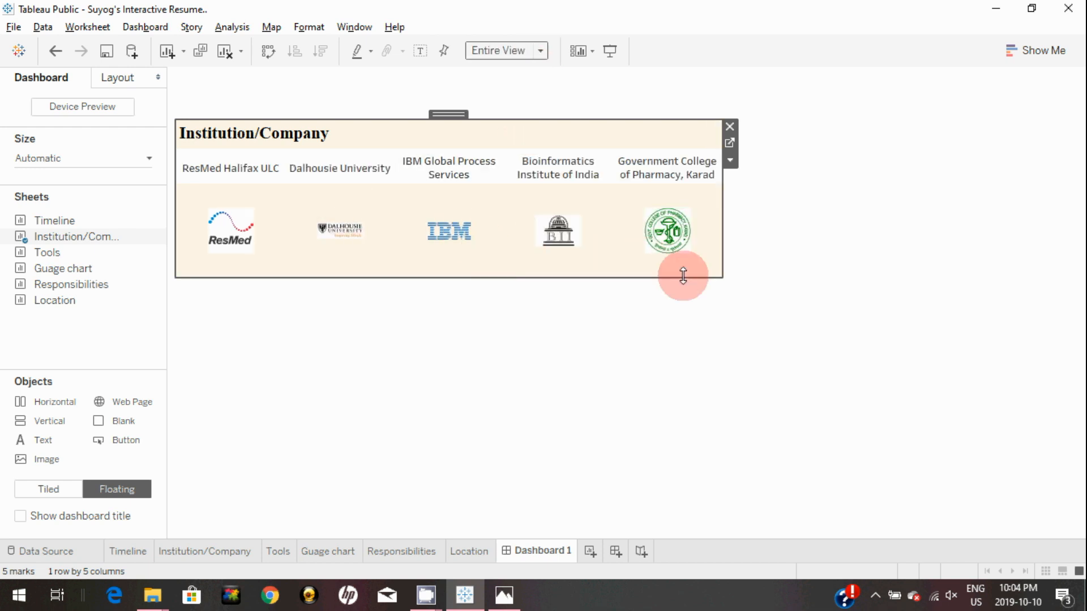
{"action": "left_click_drag", "start_coordinate": [448, 114], "coordinate": [487, 121]}
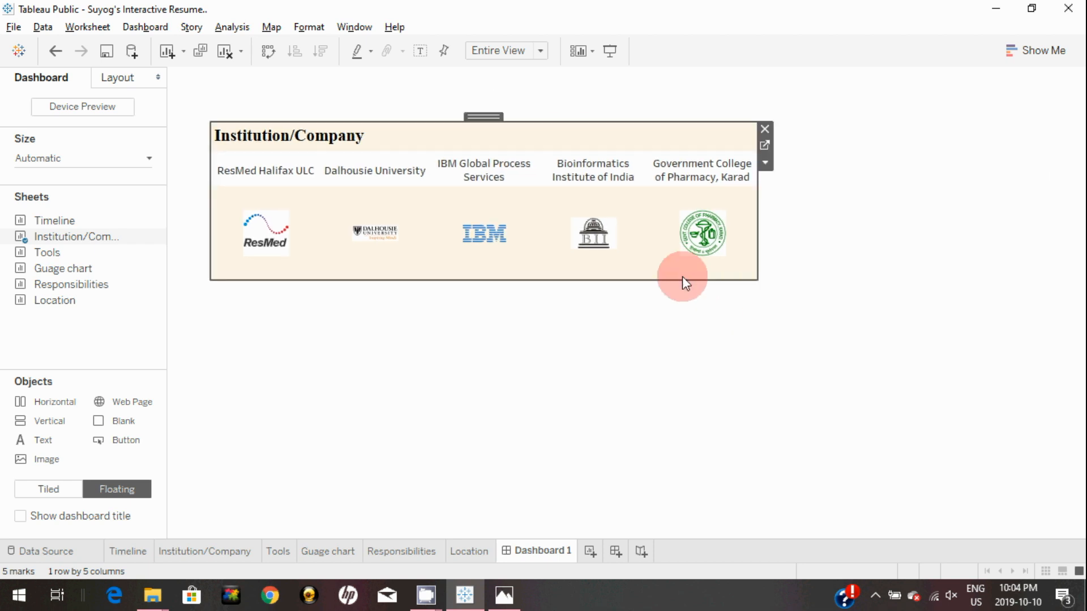
{"action": "left_click_drag", "start_coordinate": [682, 276], "coordinate": [688, 232]}
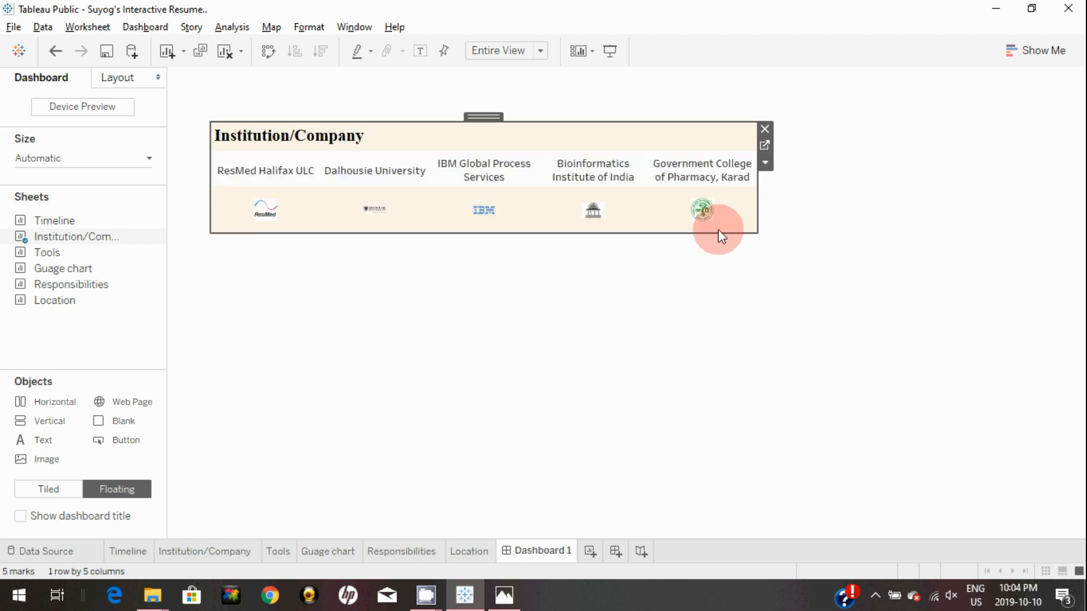
{"action": "left_click_drag", "start_coordinate": [757, 211], "coordinate": [789, 208]}
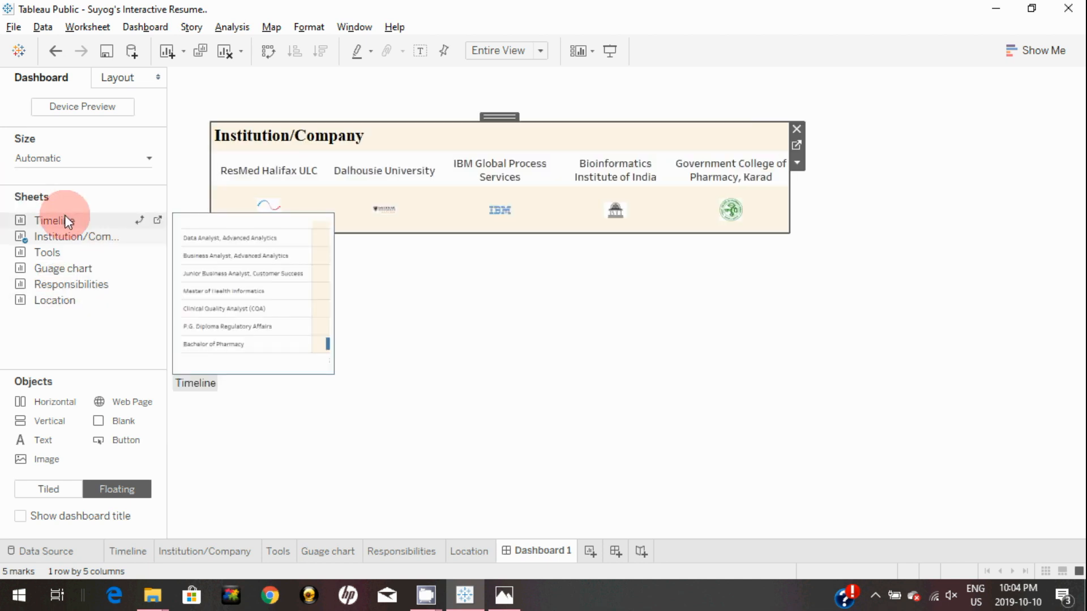
Add the Timeline sheet, widen it, and position it directly below Institution/Company
{"action": "left_click_drag", "start_coordinate": [190, 234], "coordinate": [211, 249]}
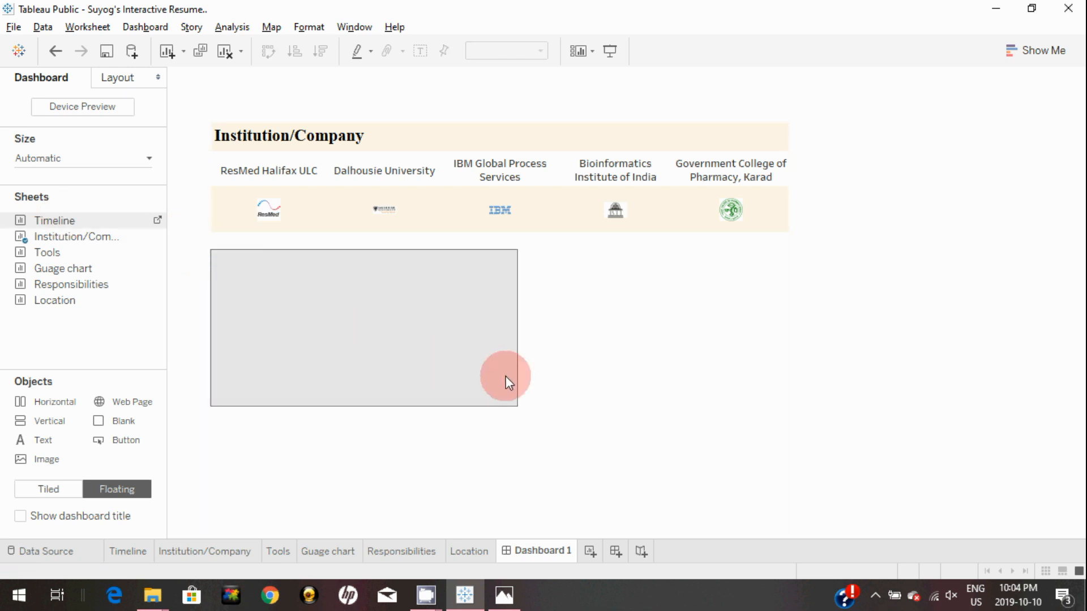
{"action": "left_click_drag", "start_coordinate": [525, 359], "coordinate": [785, 365]}
{"action": "left_click_drag", "start_coordinate": [498, 242], "coordinate": [467, 276]}
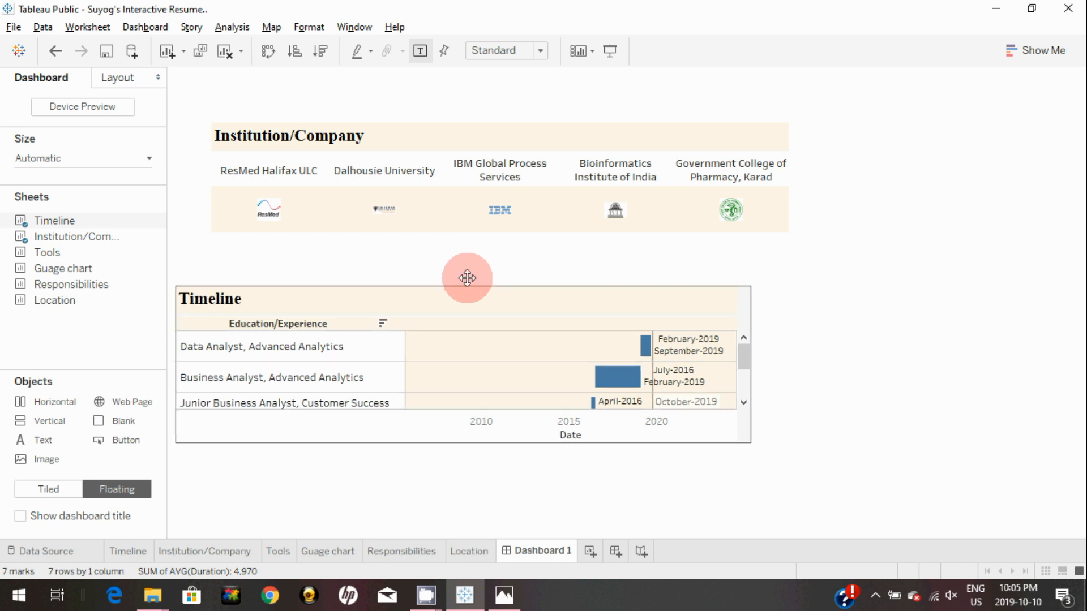
{"action": "left_click", "coordinate": [498, 117]}
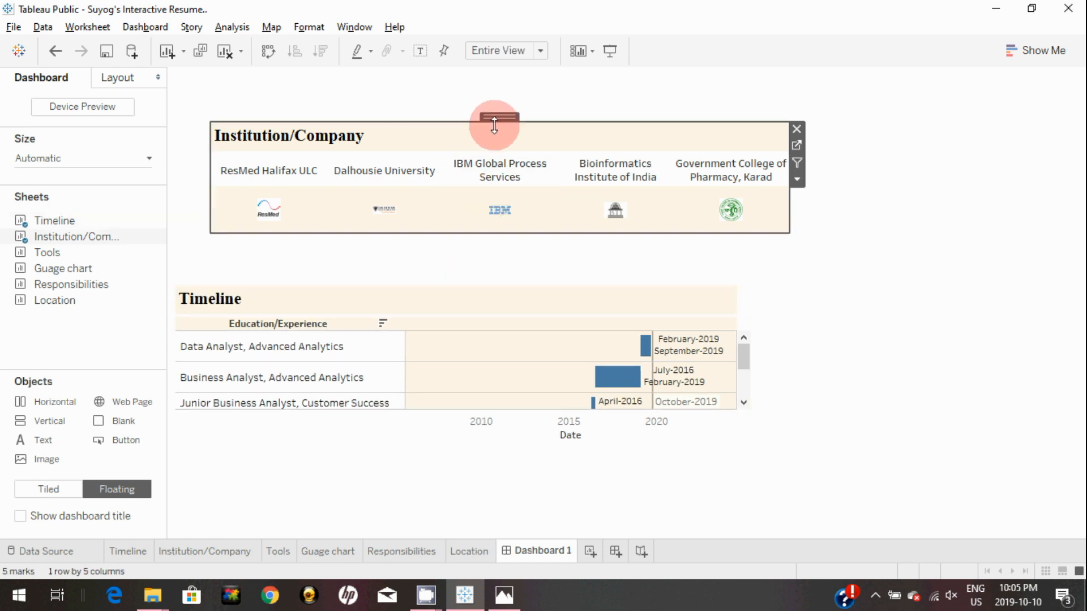
{"action": "left_click_drag", "start_coordinate": [499, 113], "coordinate": [462, 151]}
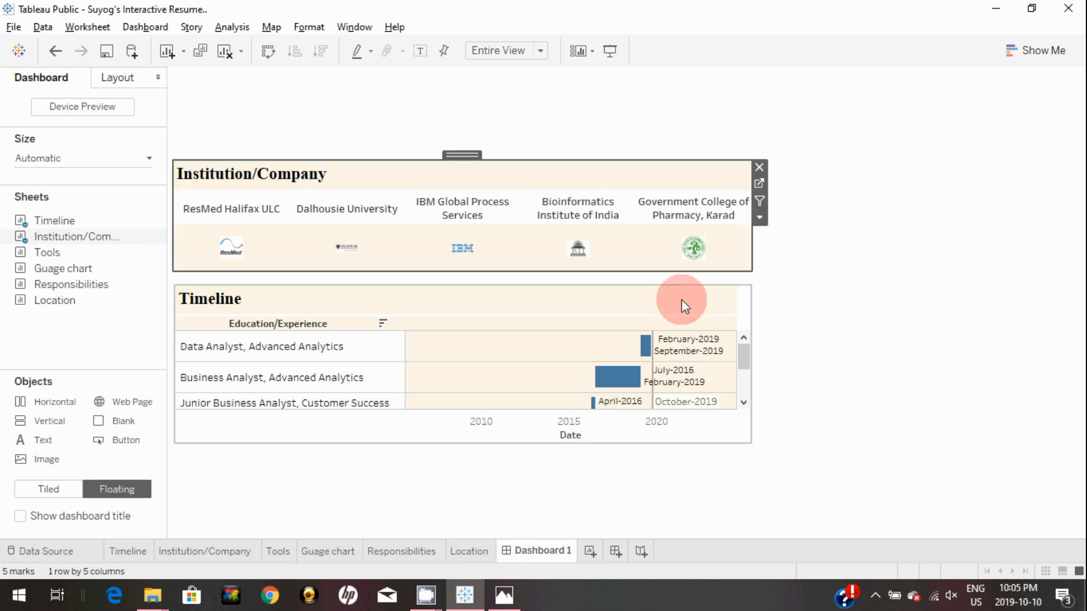
Fit the Timeline sheet to Entire View and stretch it taller
{"action": "left_click", "coordinate": [681, 300]}
{"action": "left_click", "coordinate": [539, 50]}
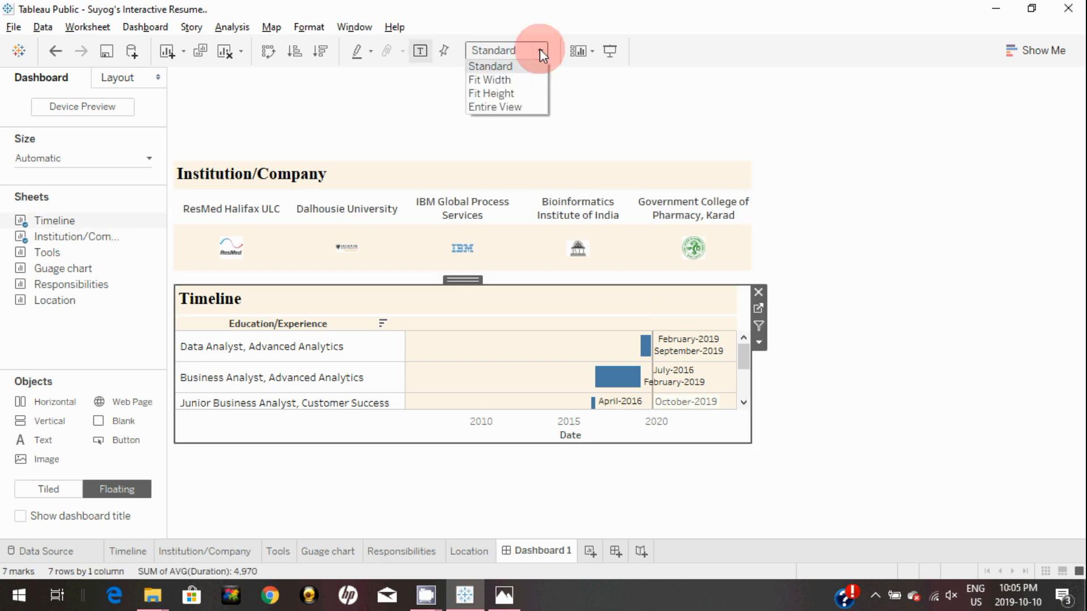
{"action": "left_click", "coordinate": [507, 111]}
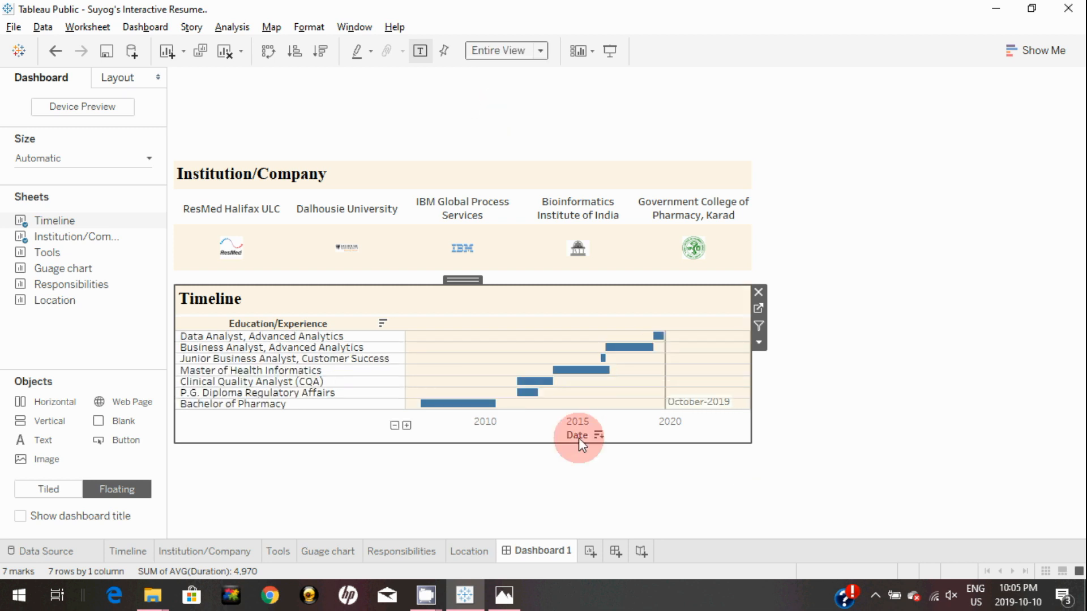
{"action": "left_click_drag", "start_coordinate": [579, 443], "coordinate": [572, 495]}
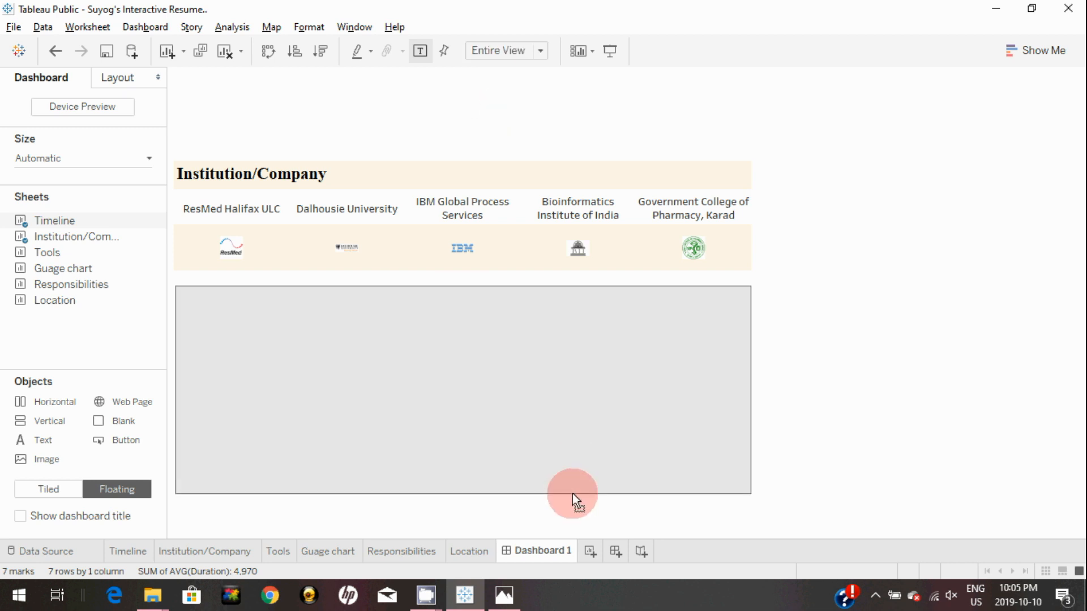
Add the Tools sheet at the dashboard bottom and move its filter card to the right side
{"action": "left_click", "coordinate": [883, 466]}
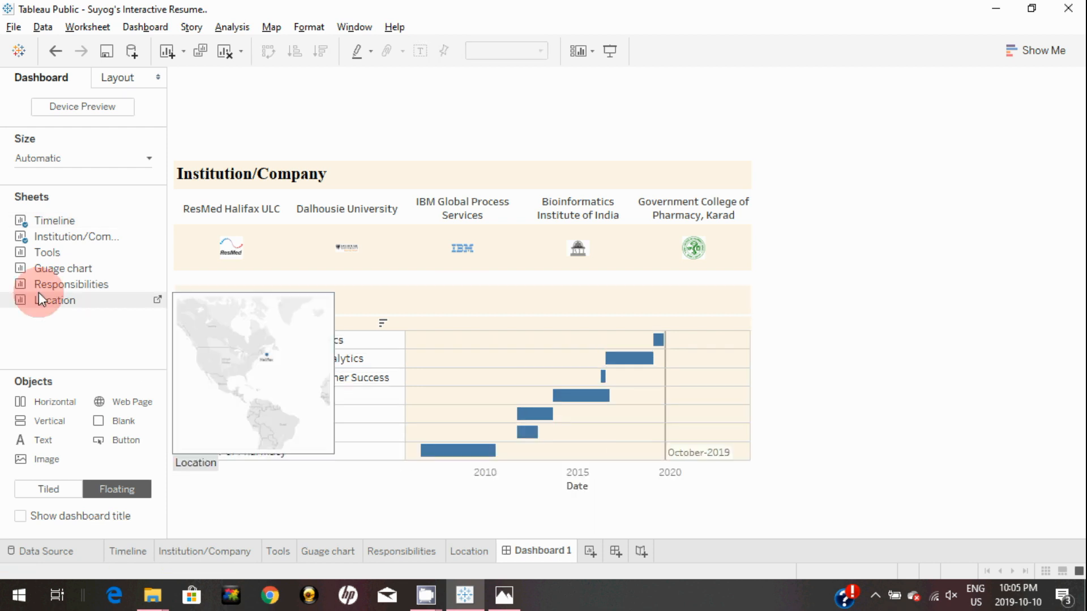
{"action": "left_click_drag", "start_coordinate": [53, 250], "coordinate": [342, 475]}
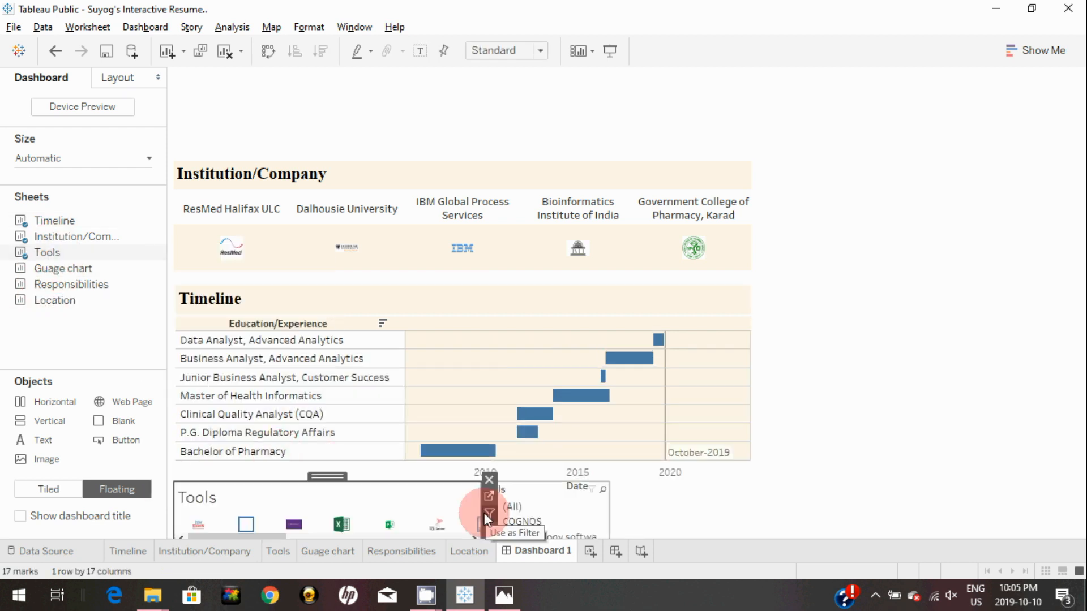
{"action": "left_click", "coordinate": [611, 518]}
{"action": "left_click", "coordinate": [435, 498]}
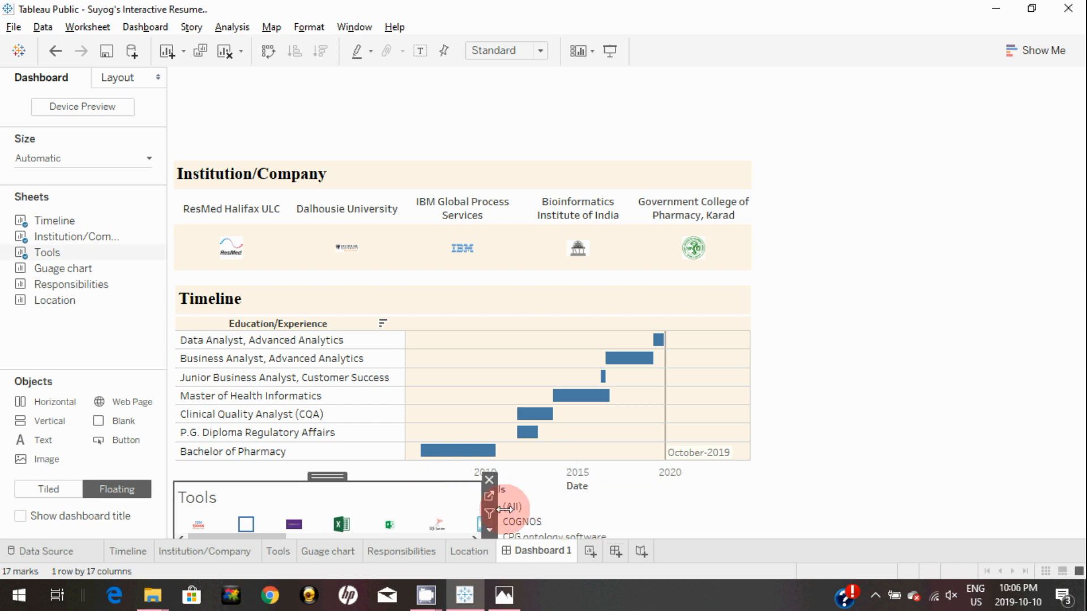
{"action": "left_click", "coordinate": [569, 504]}
{"action": "left_click_drag", "start_coordinate": [578, 474], "coordinate": [881, 144]}
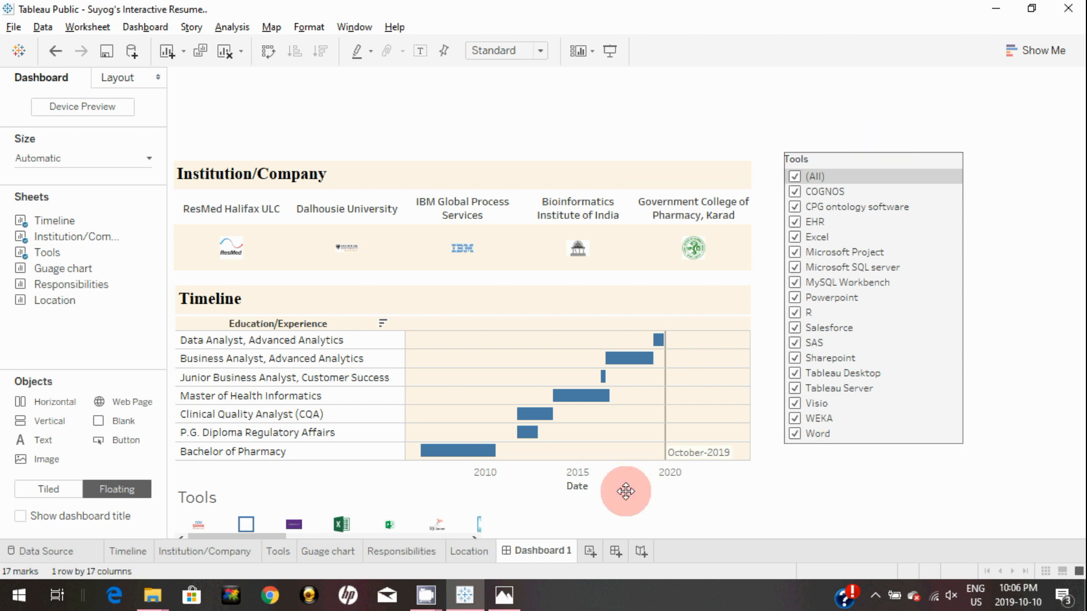
{"action": "left_click", "coordinate": [278, 551]}
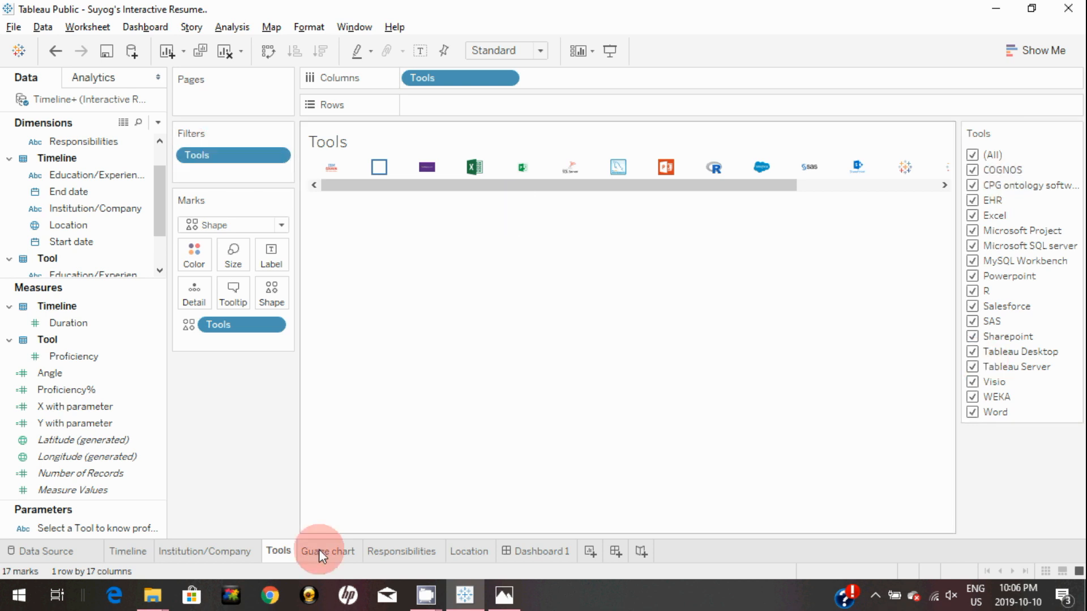
{"action": "left_click", "coordinate": [540, 551]}
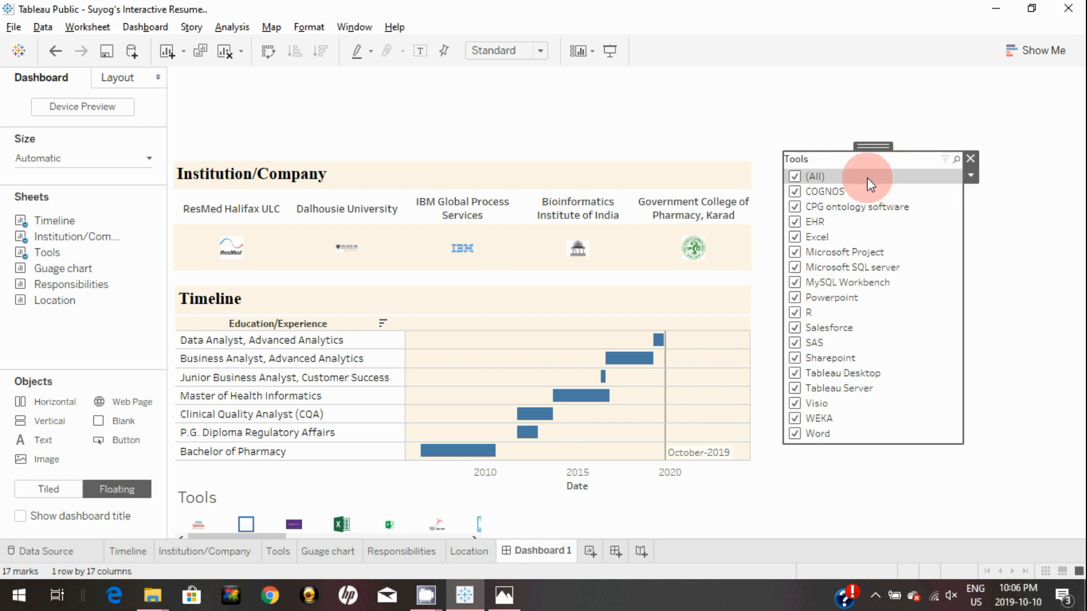
Remove the Tools filter card and widen the Tools strip, fitted to Entire View
{"action": "left_click", "coordinate": [969, 158]}
{"action": "left_click", "coordinate": [453, 512]}
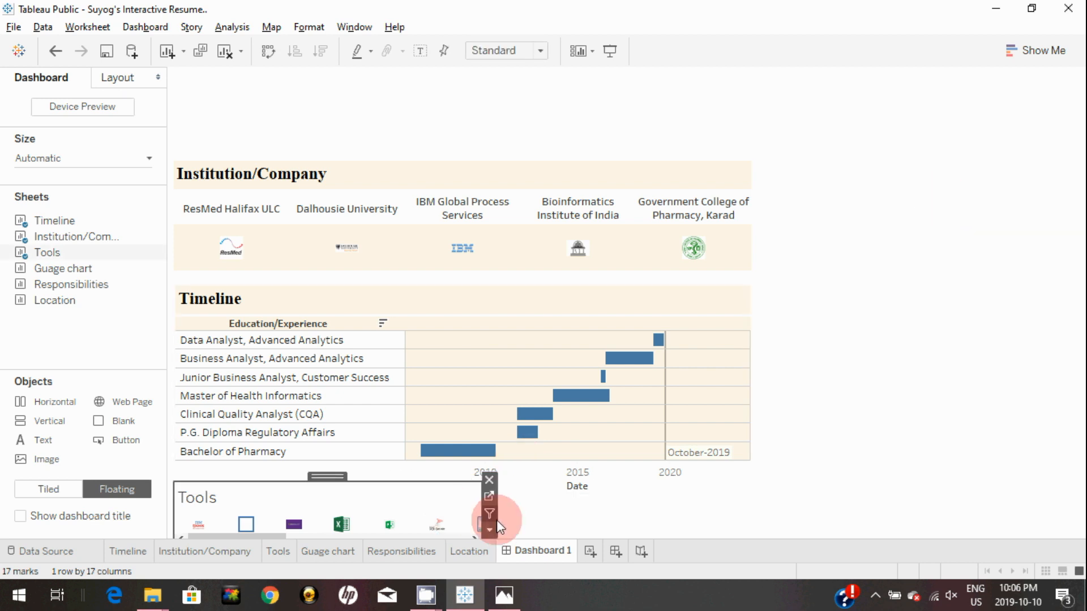
{"action": "left_click", "coordinate": [1074, 364]}
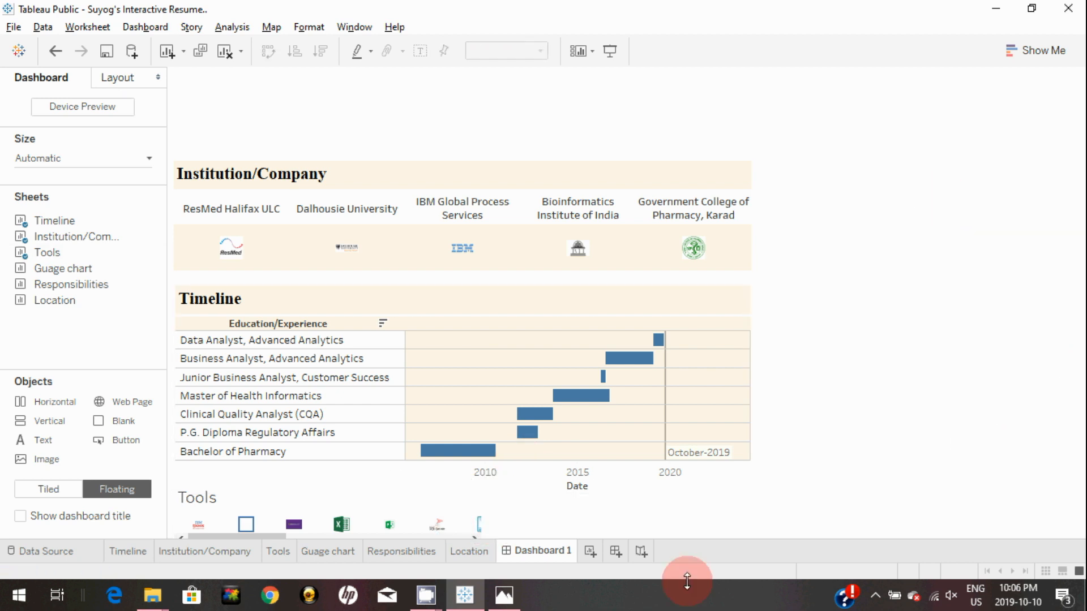
{"action": "left_click", "coordinate": [476, 500]}
{"action": "left_click_drag", "start_coordinate": [481, 504], "coordinate": [748, 516]}
{"action": "left_click", "coordinate": [537, 51]}
{"action": "left_click", "coordinate": [528, 108]}
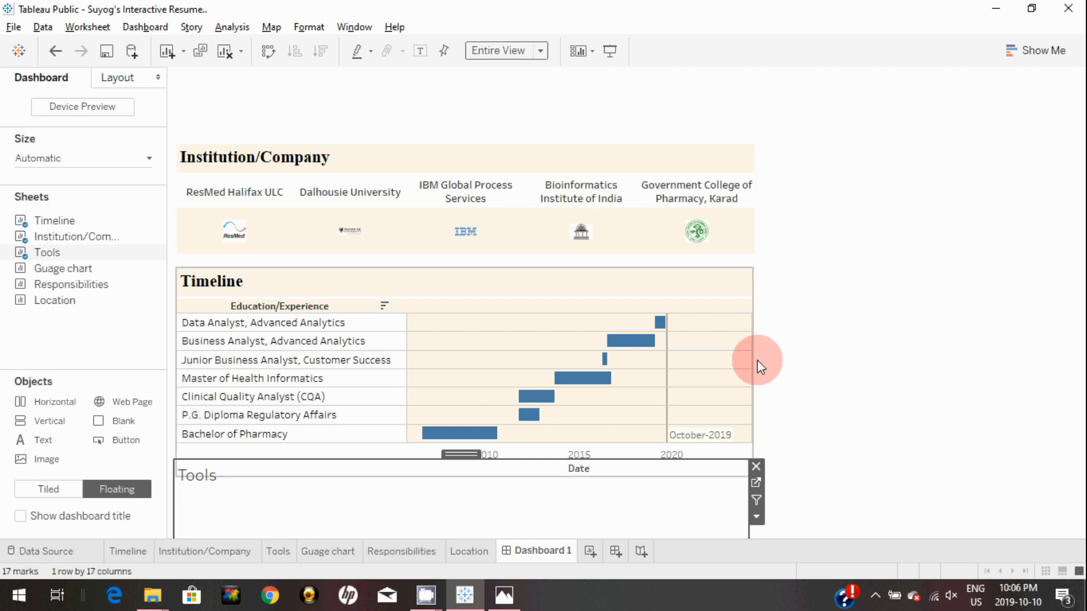
{"action": "left_click", "coordinate": [878, 400]}
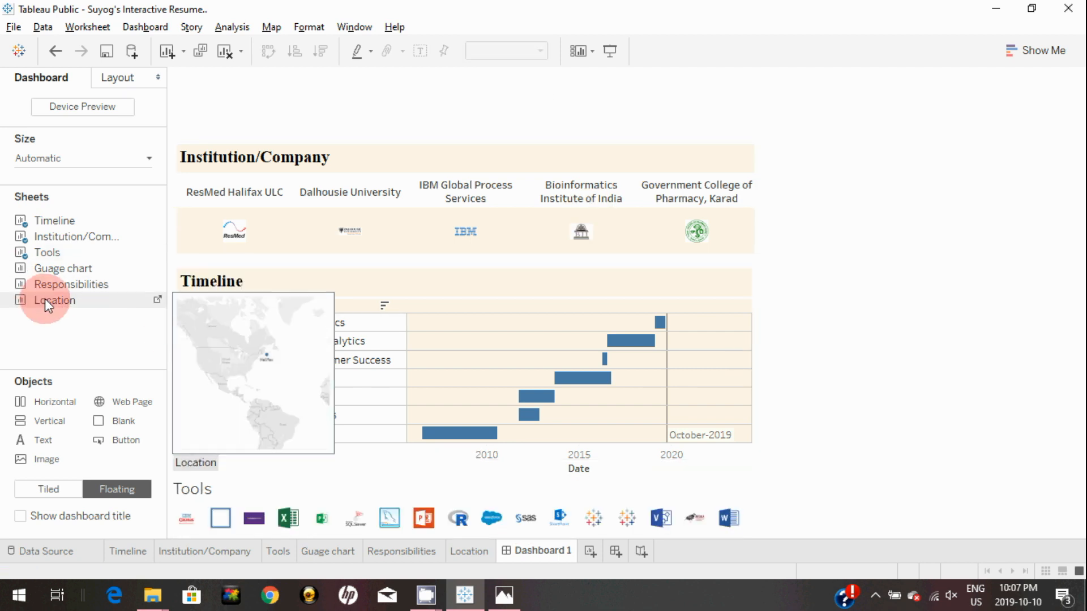
Stack Location, Responsibilities and Guage chart sheets in a right-hand column, tool selector at the right edge
{"action": "left_click_drag", "start_coordinate": [46, 298], "coordinate": [779, 127]}
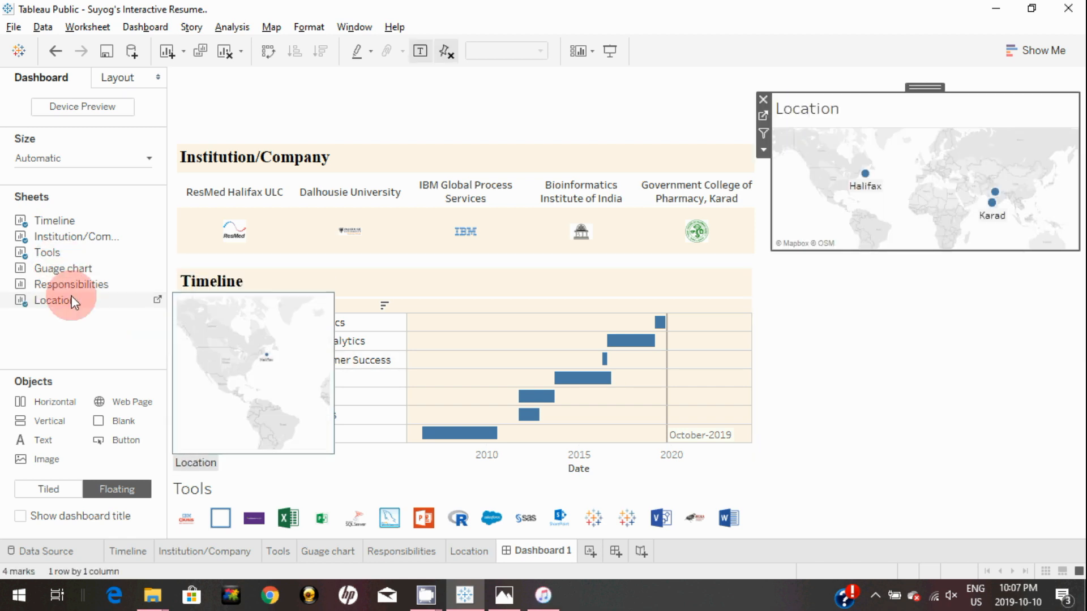
{"action": "left_click_drag", "start_coordinate": [55, 286], "coordinate": [853, 316]}
{"action": "left_click_drag", "start_coordinate": [1075, 346], "coordinate": [1039, 344]}
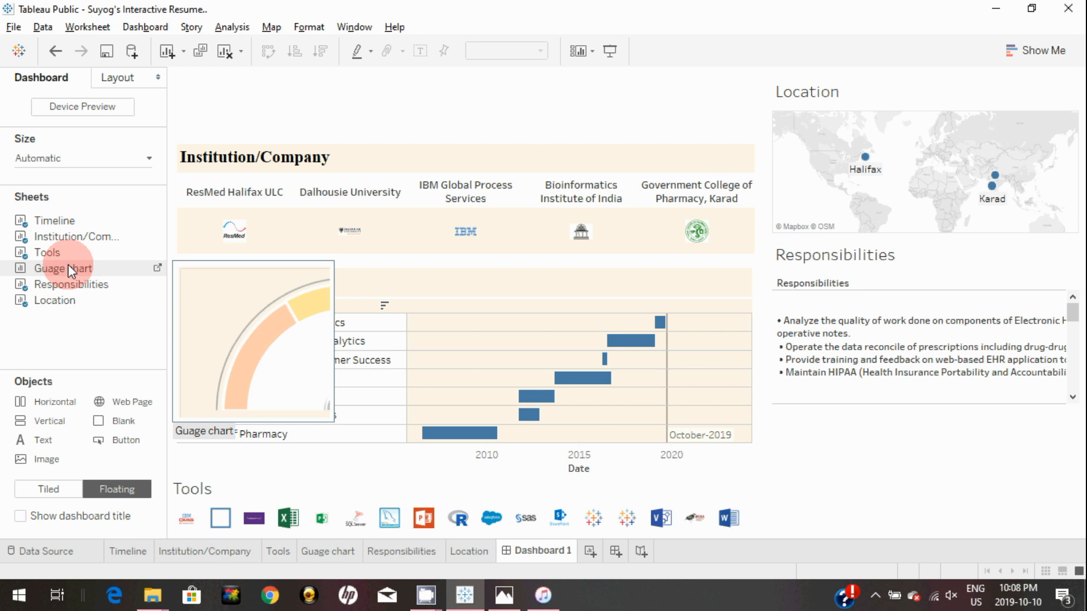
{"action": "left_click_drag", "start_coordinate": [68, 264], "coordinate": [773, 415]}
{"action": "left_click_drag", "start_coordinate": [906, 434], "coordinate": [1013, 412]}
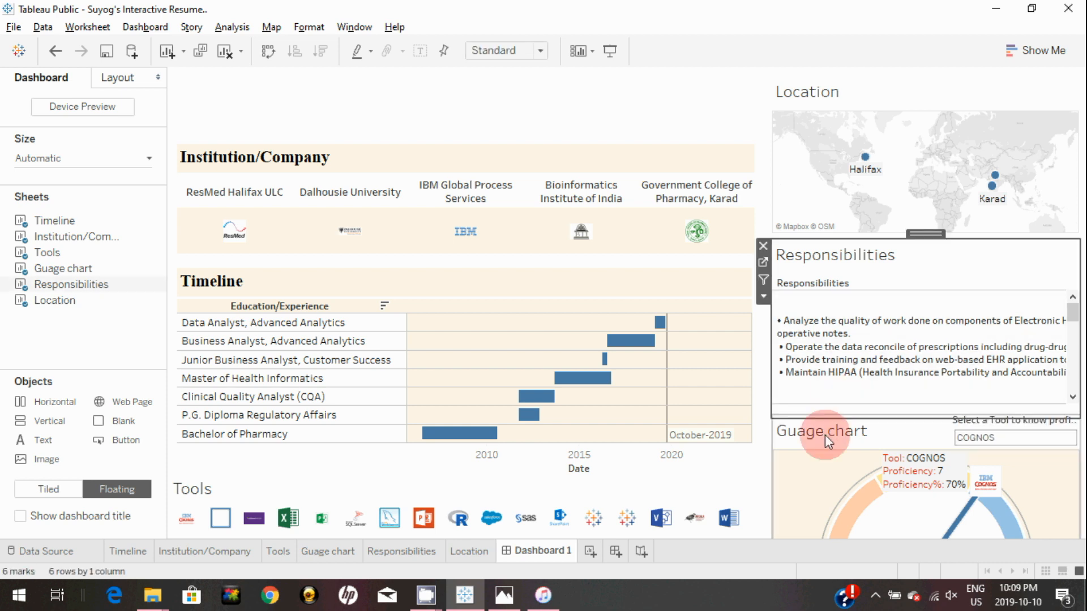
{"action": "left_click", "coordinate": [850, 274]}
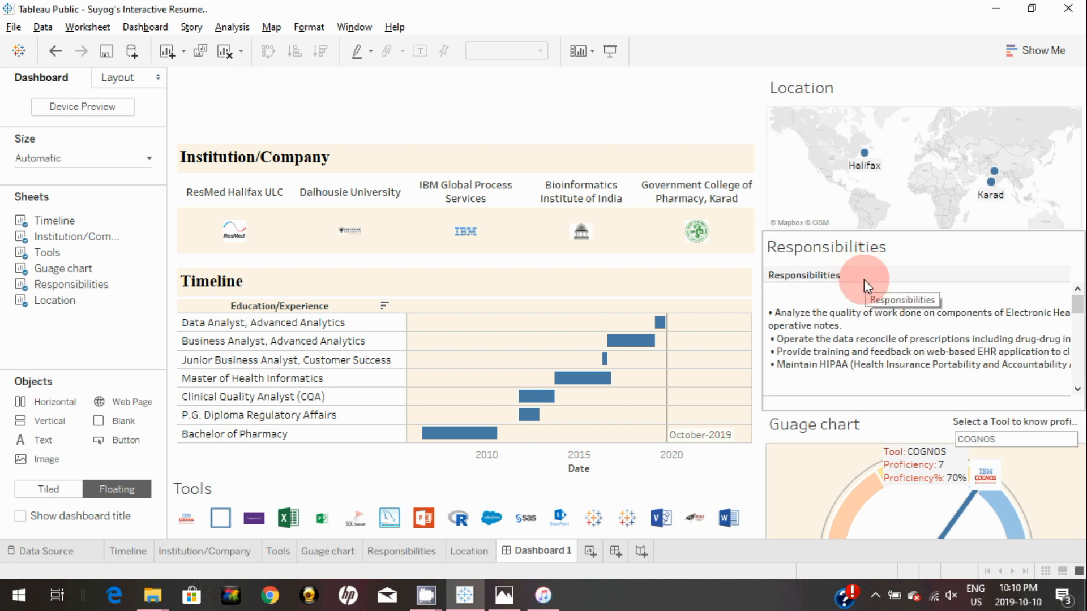
Hide the titles of the Responsibilities and Guage chart sheets
{"action": "left_click", "coordinate": [872, 246]}
{"action": "right_click", "coordinate": [871, 246]}
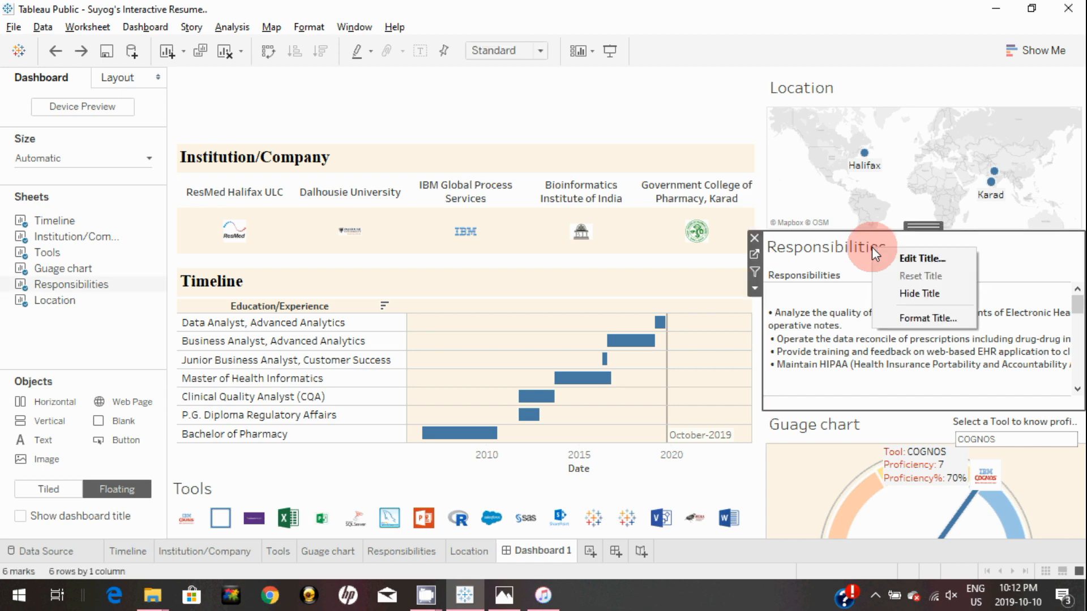
{"action": "left_click", "coordinate": [922, 293]}
{"action": "key", "text": "alt+Tab"}
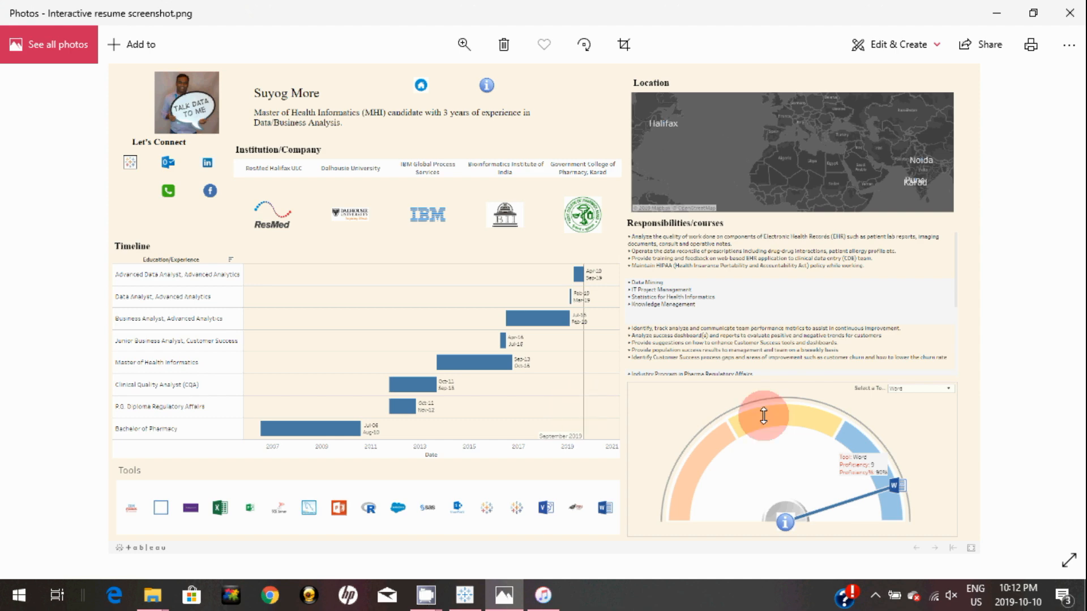
{"action": "left_click", "coordinate": [460, 606]}
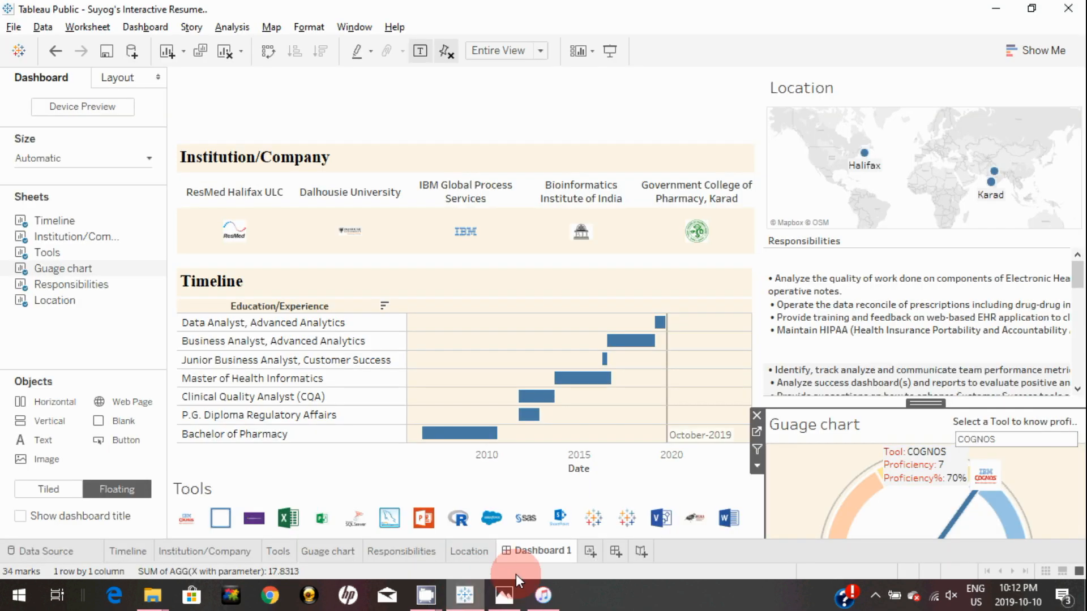
{"action": "right_click", "coordinate": [809, 429]}
{"action": "left_click", "coordinate": [838, 472]}
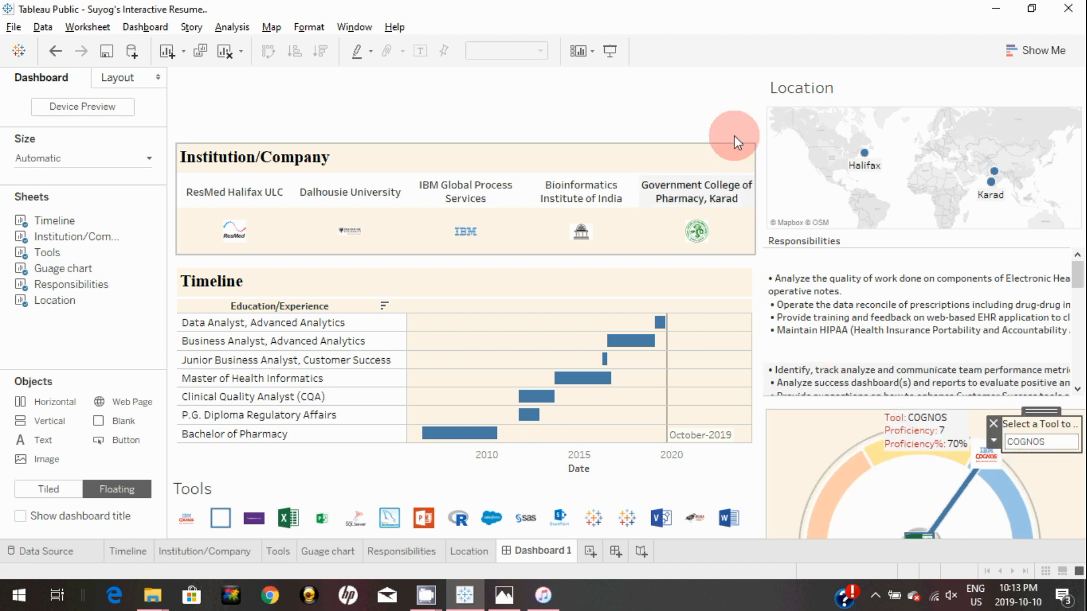
Narrow the tool selector, preview the dashboard full-screen, and compare it with the reference screenshot
{"action": "left_click", "coordinate": [711, 87]}
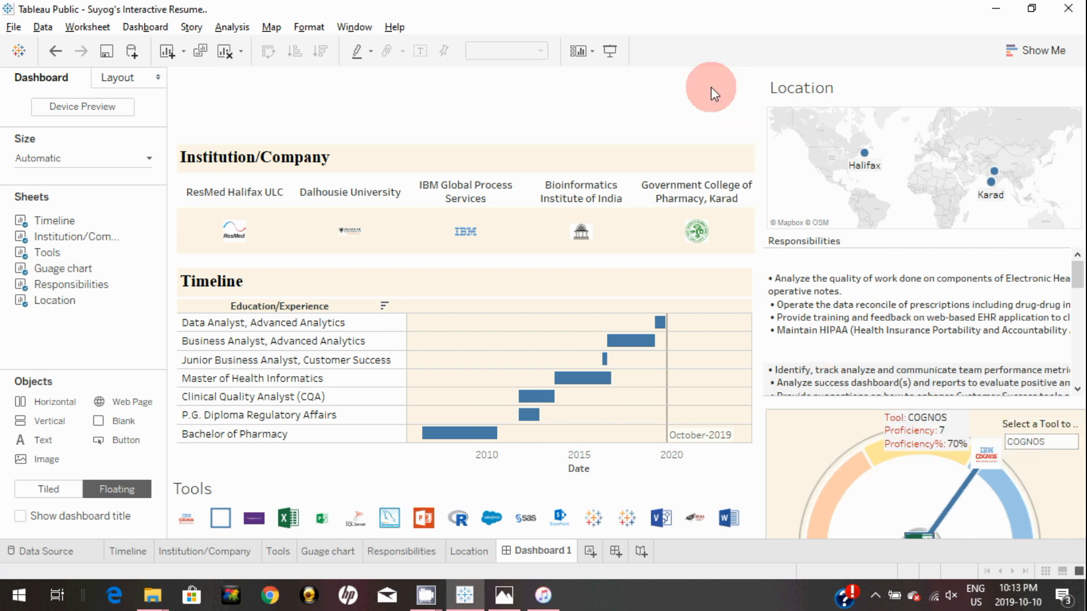
{"action": "left_click", "coordinate": [610, 50]}
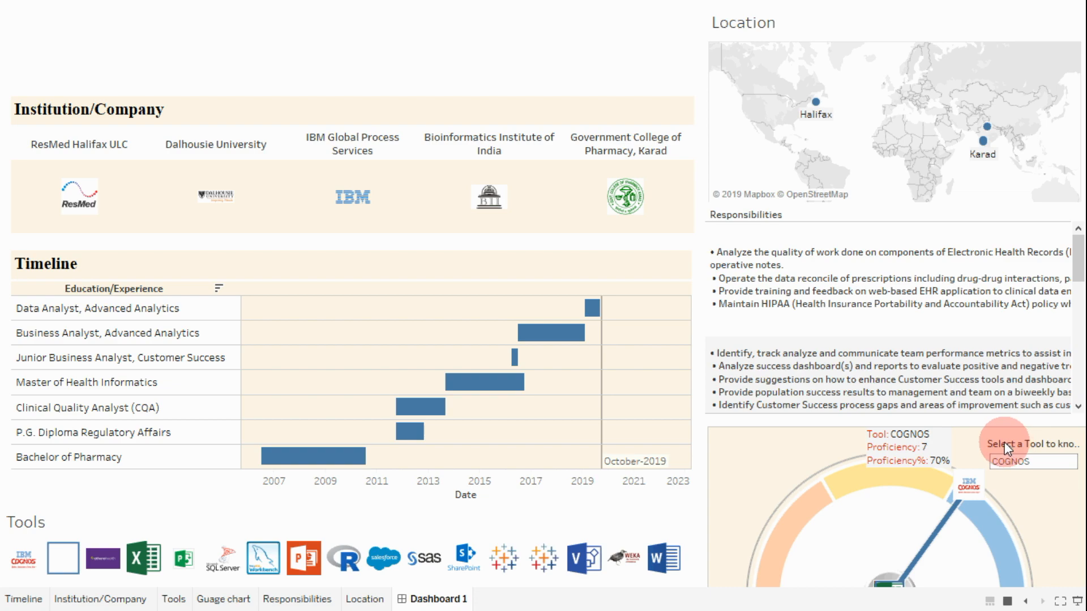
{"action": "key", "text": "Escape"}
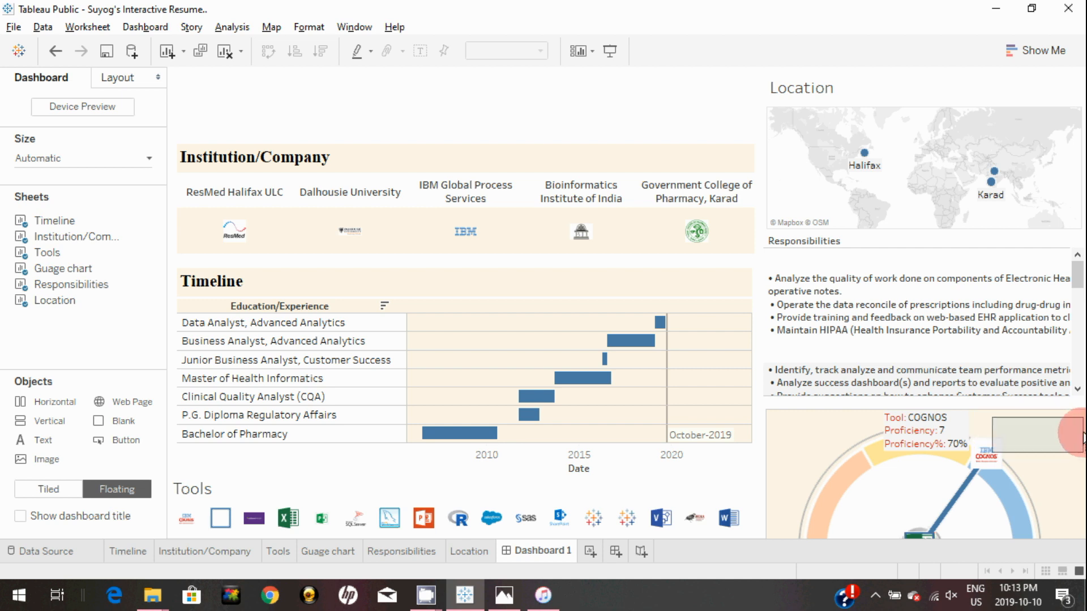
{"action": "left_click", "coordinate": [504, 594]}
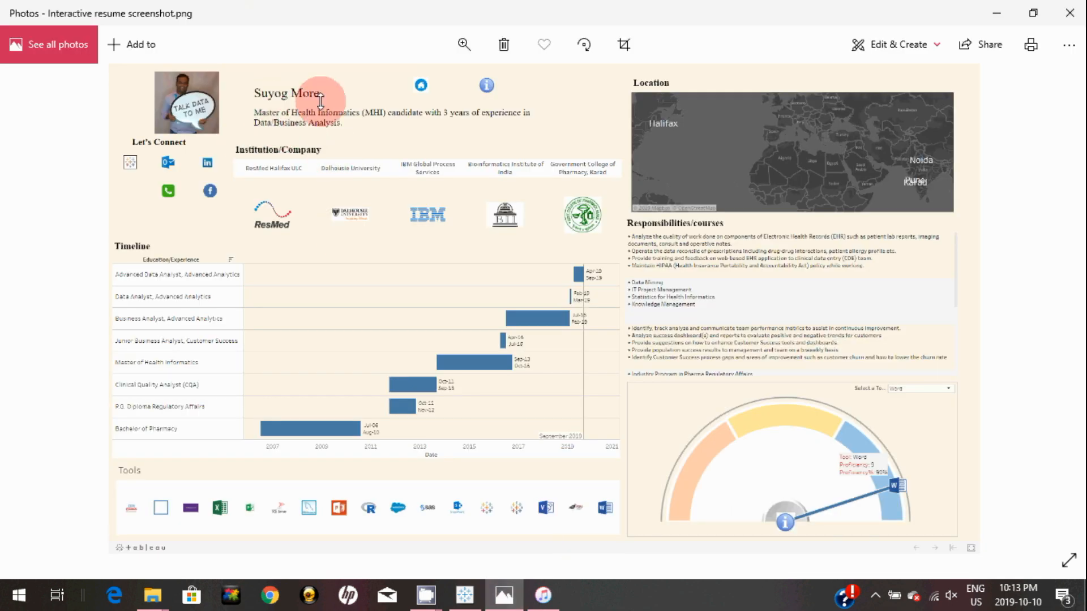
{"action": "left_click", "coordinate": [993, 9]}
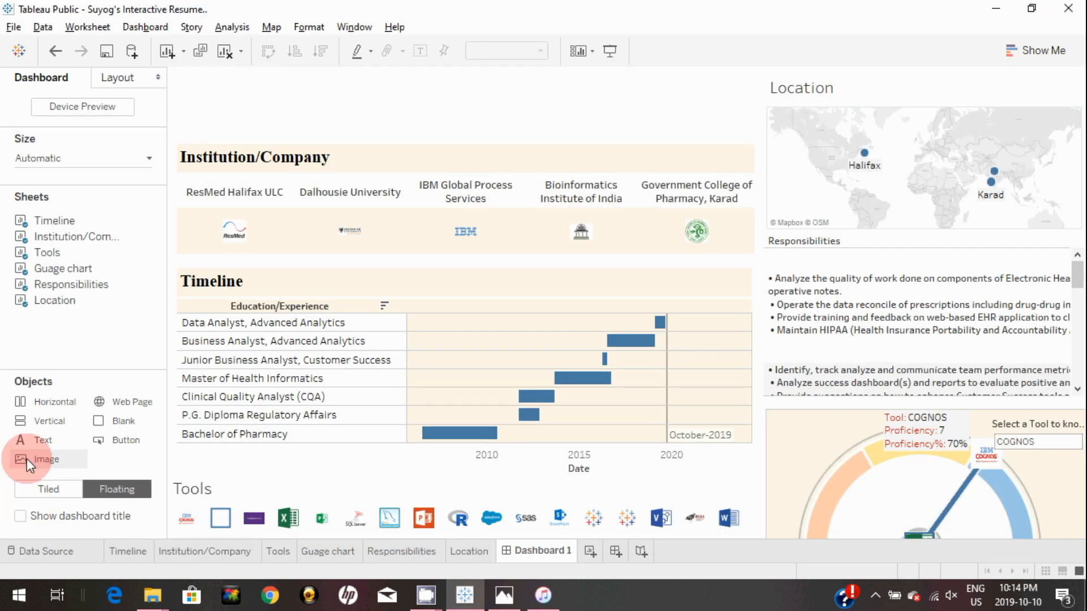
Add a text box at the top with the resume owner's name in bold, size 14
{"action": "left_click_drag", "start_coordinate": [39, 445], "coordinate": [284, 92]}
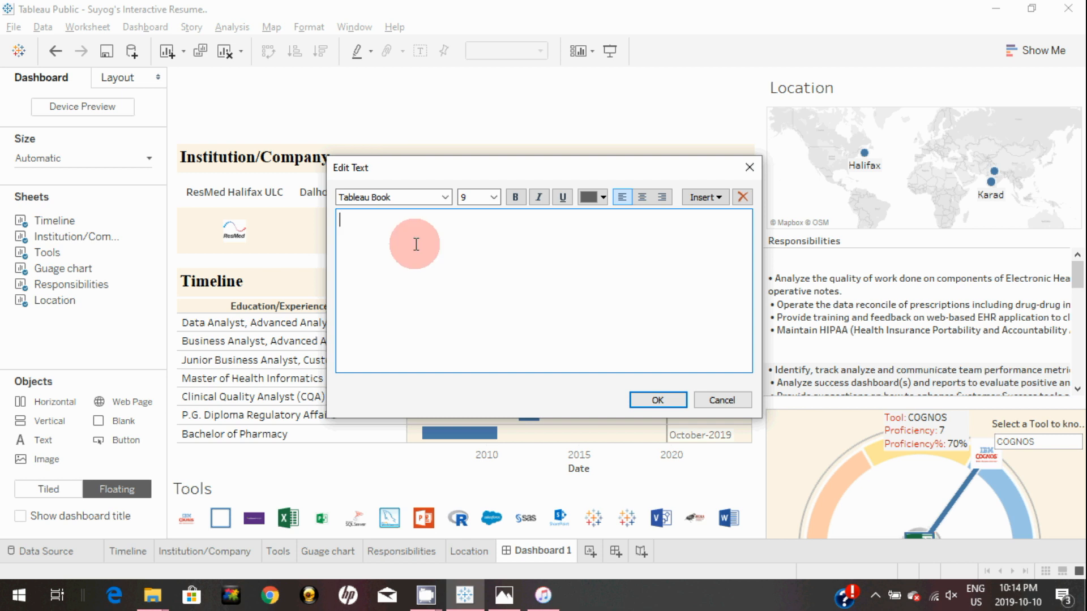
{"action": "type", "text": "Suyog More"}
{"action": "key", "text": "ctrl+a"}
{"action": "left_click", "coordinate": [508, 196]}
{"action": "left_click", "coordinate": [493, 196]}
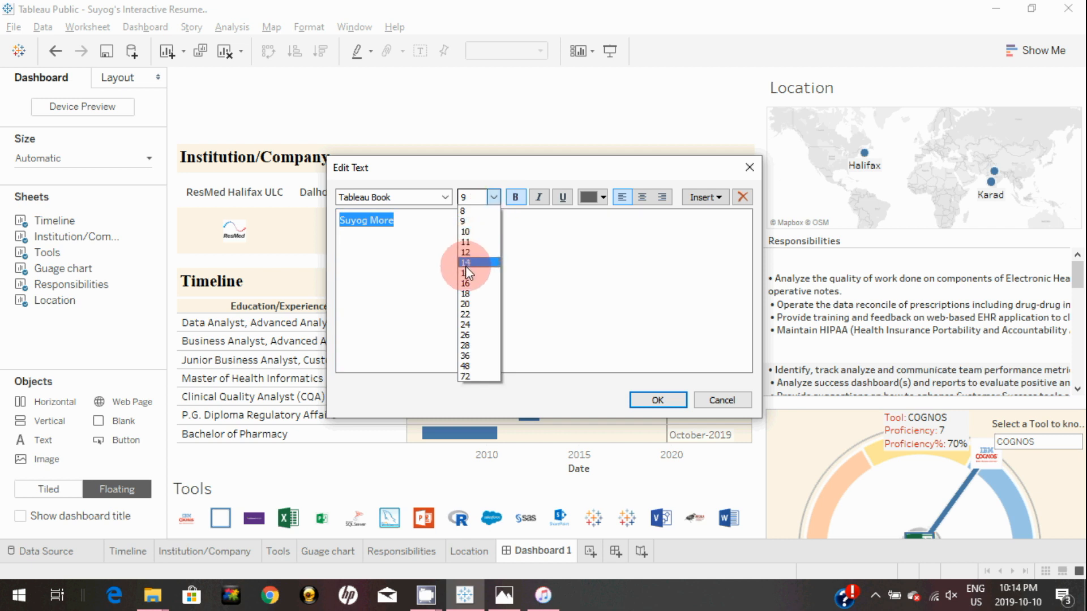
{"action": "left_click", "coordinate": [465, 264]}
{"action": "left_click", "coordinate": [654, 402]}
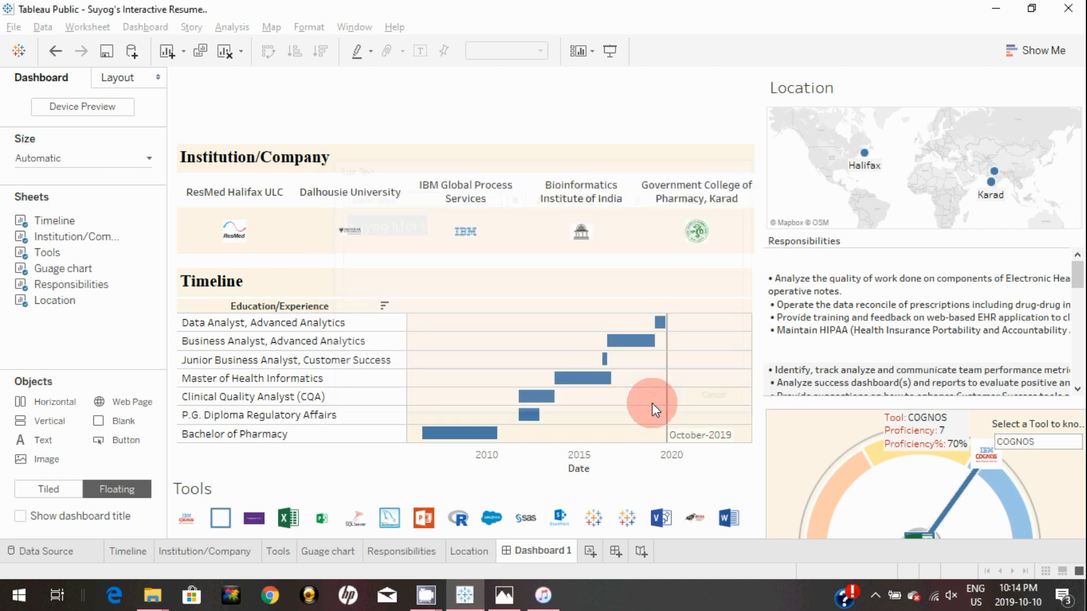
Add the pasted one-line career summary text below and shift the name title right
{"action": "left_click_drag", "start_coordinate": [48, 437], "coordinate": [334, 124]}
{"action": "key", "text": "ctrl+v"}
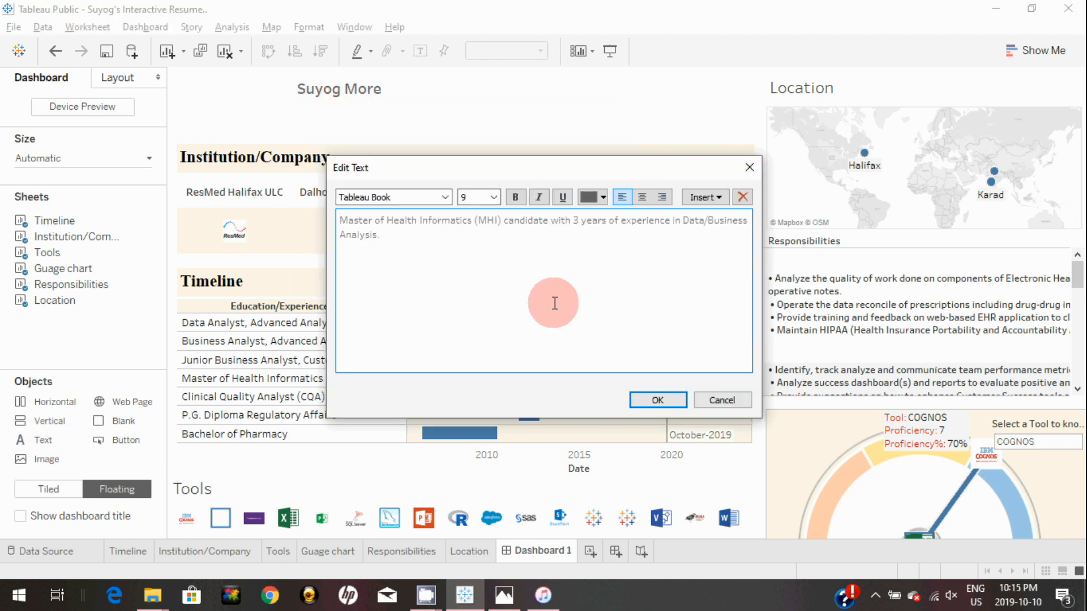
{"action": "left_click", "coordinate": [657, 400]}
{"action": "left_click", "coordinate": [351, 91]}
{"action": "left_click_drag", "start_coordinate": [346, 77], "coordinate": [371, 75]}
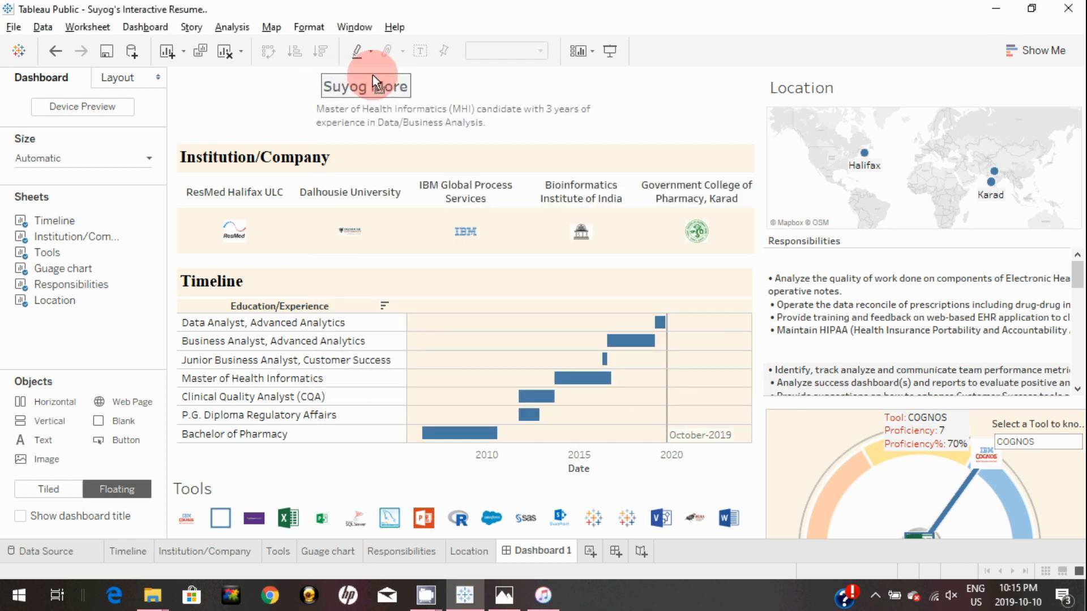
{"action": "left_click", "coordinate": [719, 119]}
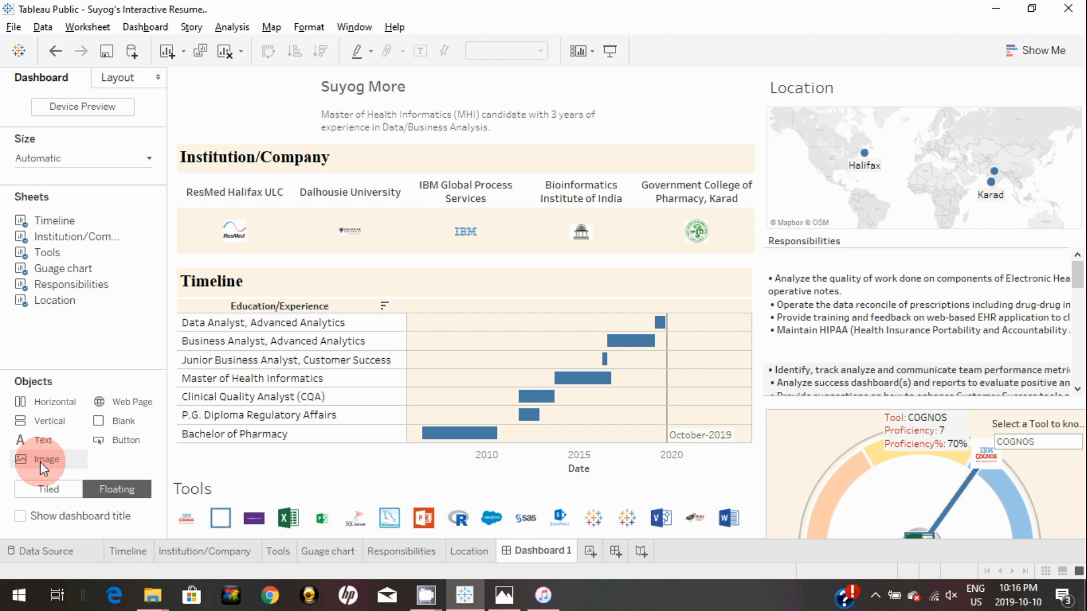
Insert the 'Talk data to me' photo as an image object on the dashboard
{"action": "left_click_drag", "start_coordinate": [43, 461], "coordinate": [558, 318]}
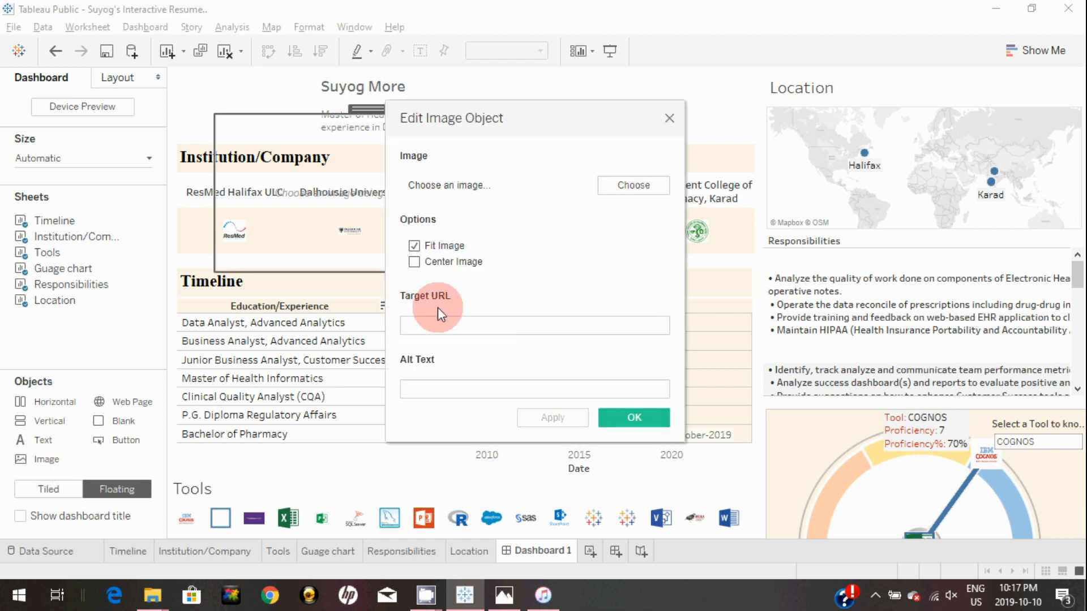
{"action": "left_click", "coordinate": [623, 185]}
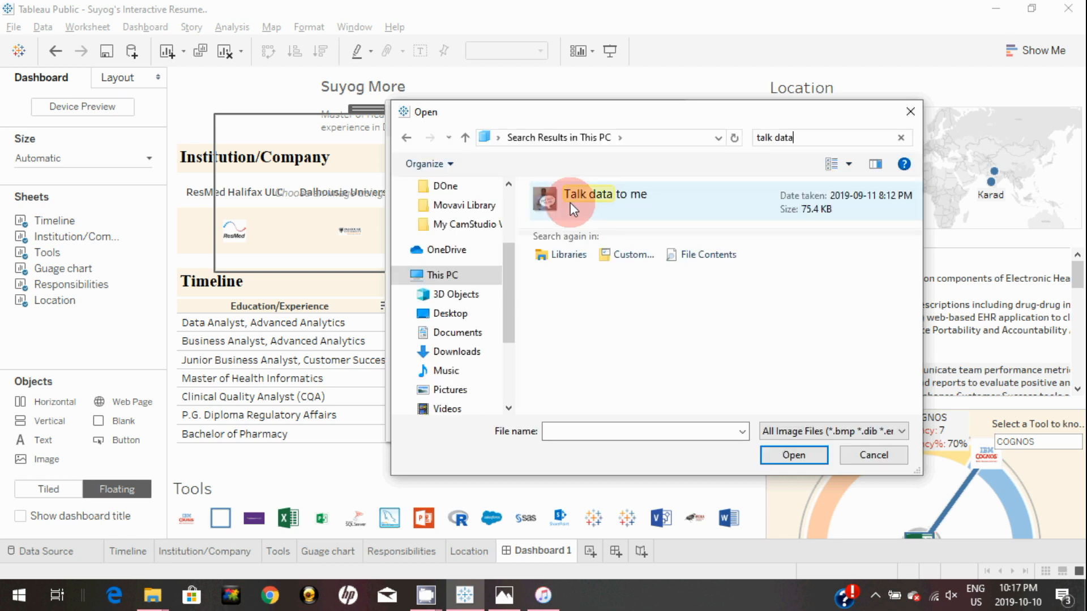
{"action": "left_click", "coordinate": [569, 202]}
{"action": "left_click", "coordinate": [806, 460]}
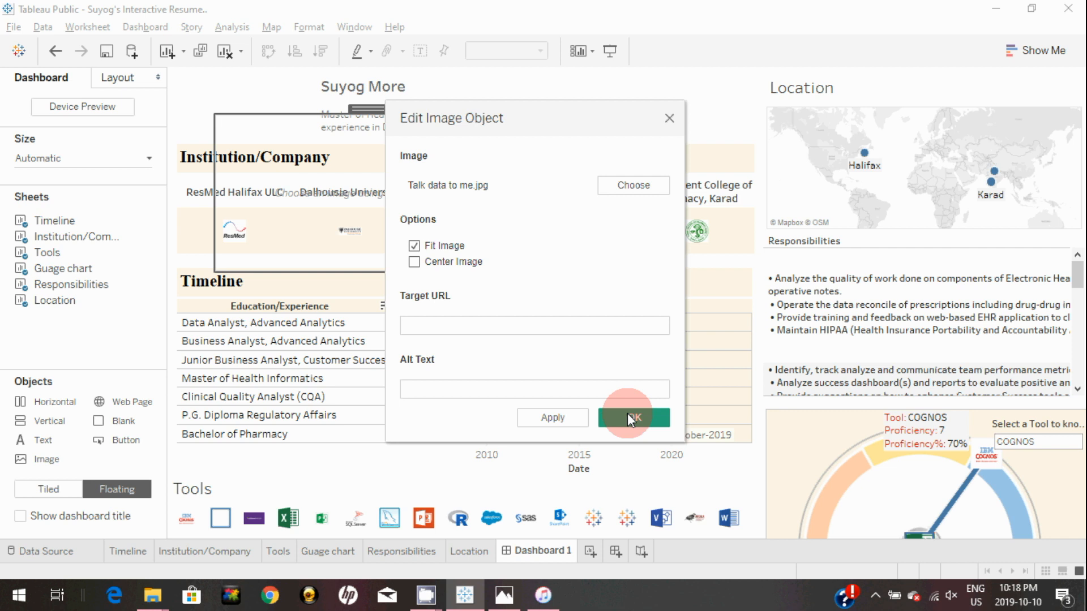
{"action": "left_click", "coordinate": [632, 417]}
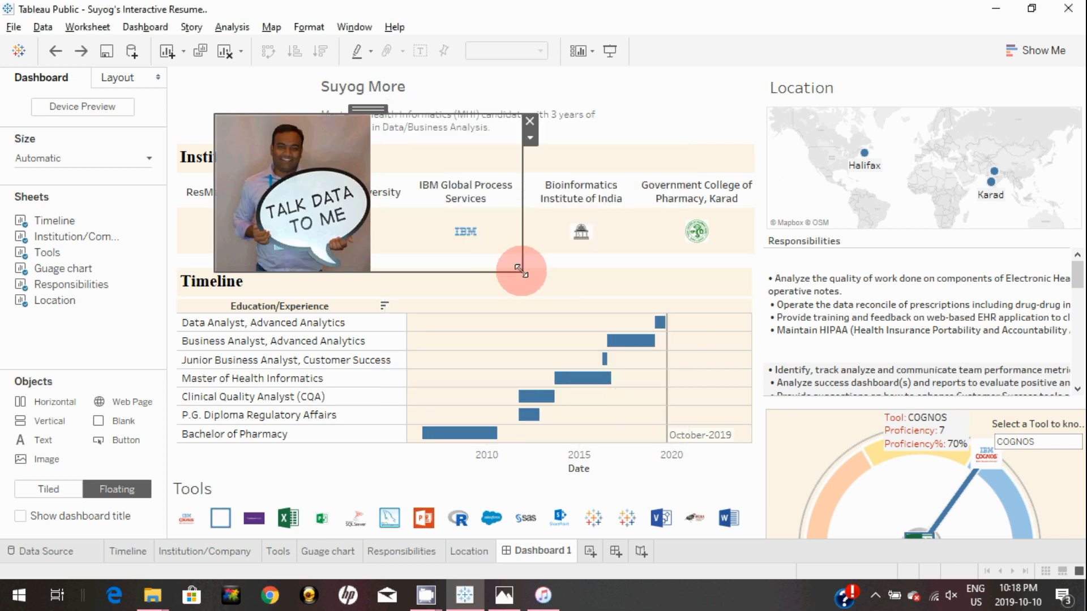
Shrink the photo, move it to the header's top right, and bring up the reference screenshot
{"action": "left_click_drag", "start_coordinate": [520, 270], "coordinate": [297, 206]}
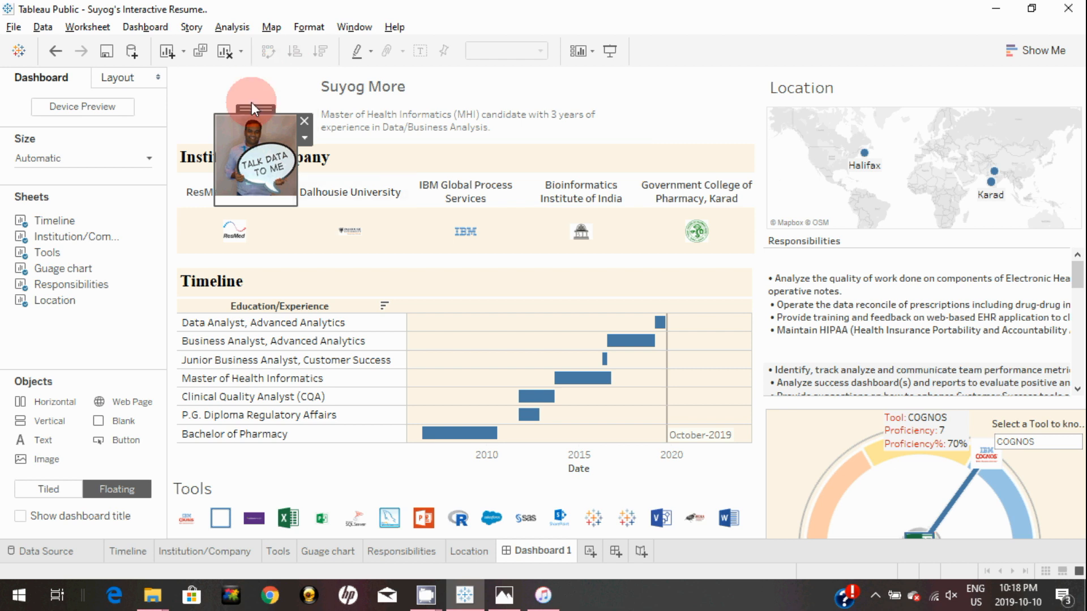
{"action": "left_click_drag", "start_coordinate": [266, 104], "coordinate": [683, 102]}
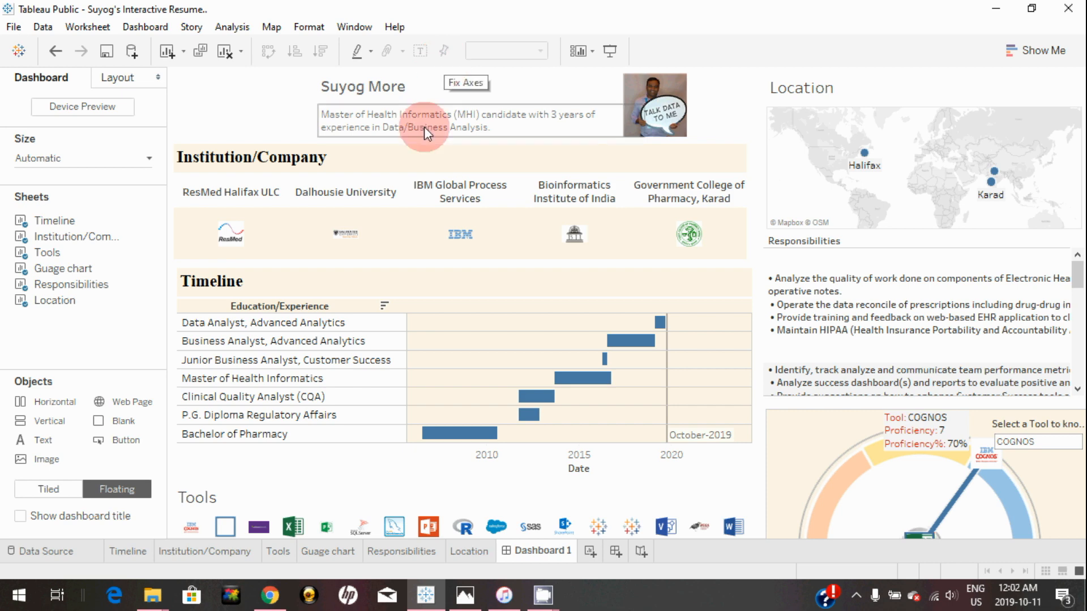
{"action": "left_click", "coordinate": [464, 596]}
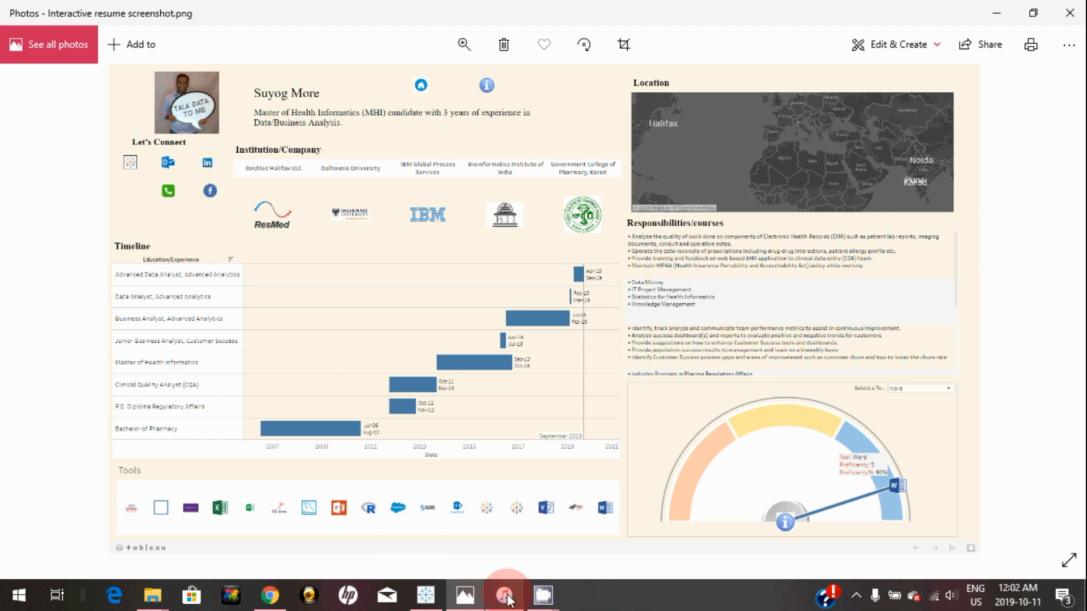
Bring the Tableau Public Dashboard 1 resume back in front of the Photos reference screenshot
{"action": "left_click", "coordinate": [432, 599]}
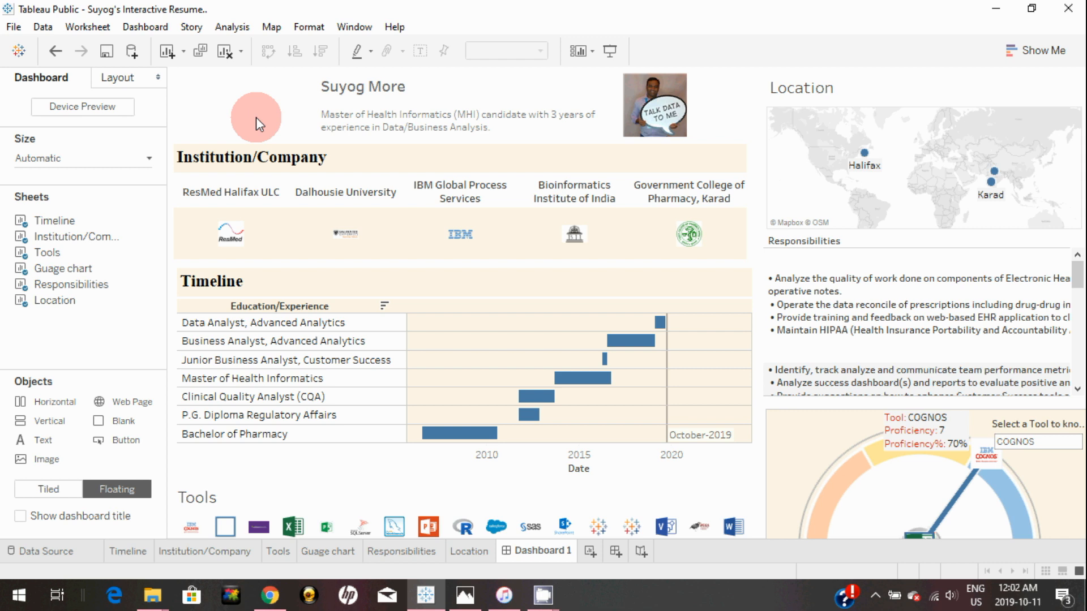
Add a new worksheet and name it 'Linkein' for the LinkedIn icon
{"action": "mouse_move", "coordinate": [557, 552]}
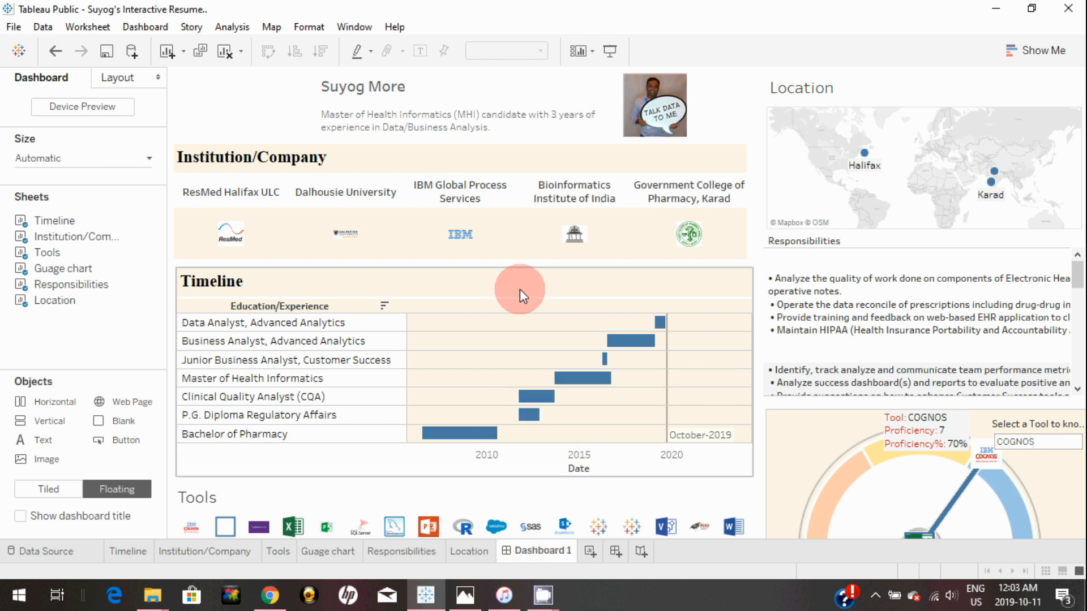
{"action": "left_click", "coordinate": [590, 550]}
{"action": "type", "text": "Linkein"}
{"action": "key", "text": "Return"}
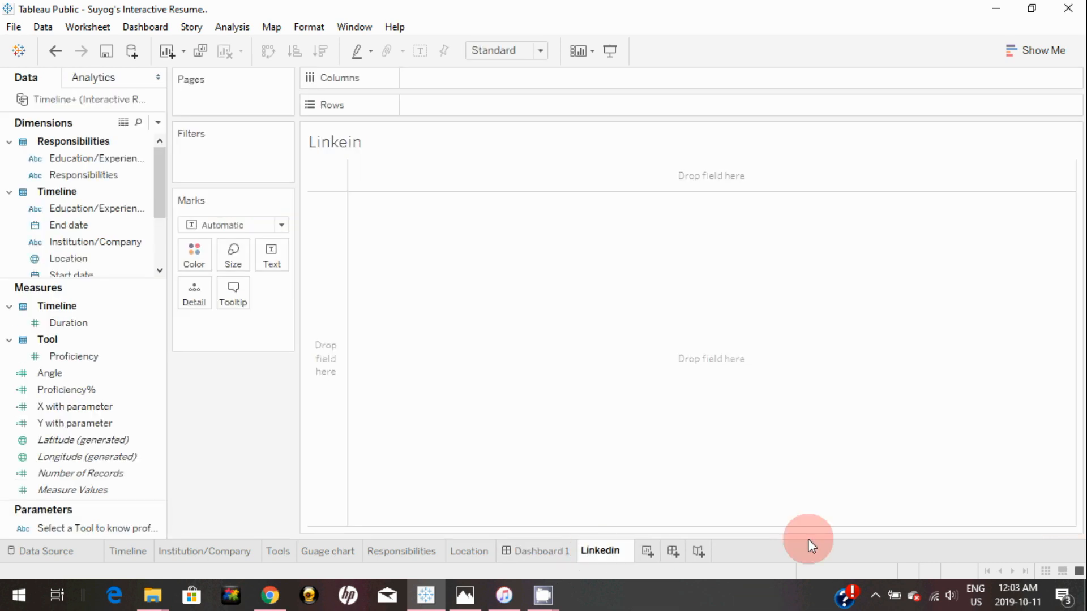
{"action": "key", "text": "Return"}
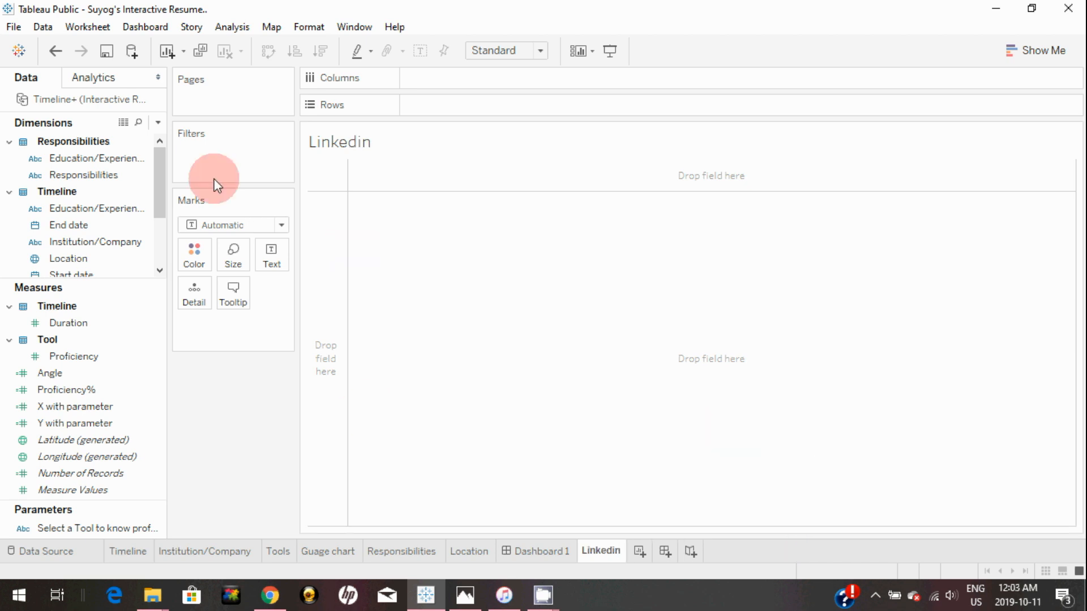
Create a calculated field named Linkedin with the formula 0
{"action": "left_click", "coordinate": [158, 123]}
{"action": "left_click", "coordinate": [141, 142]}
{"action": "left_click", "coordinate": [428, 294]}
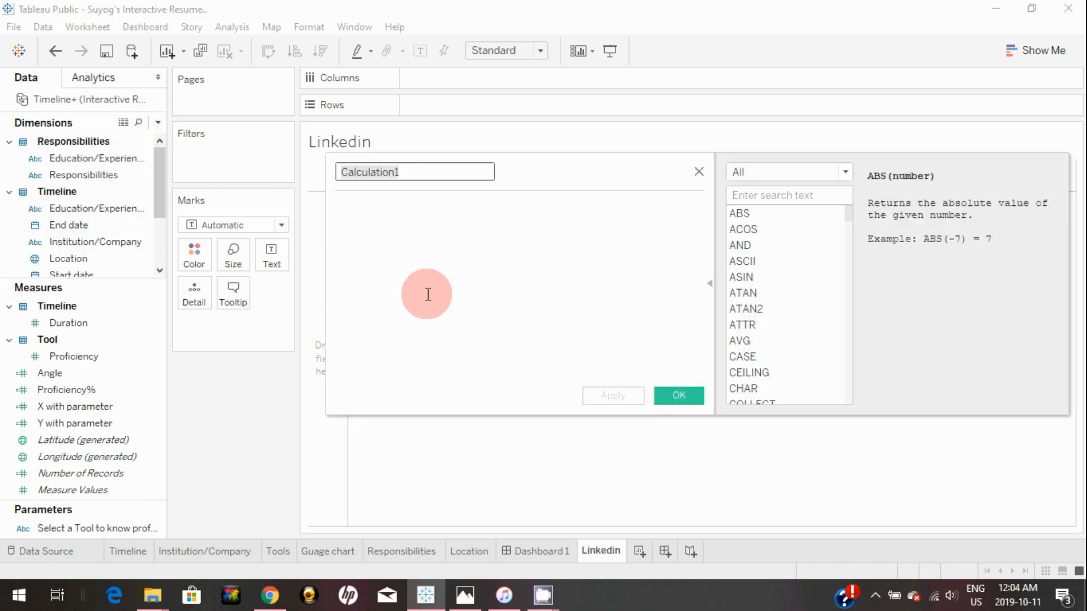
{"action": "type", "text": "Linked"}
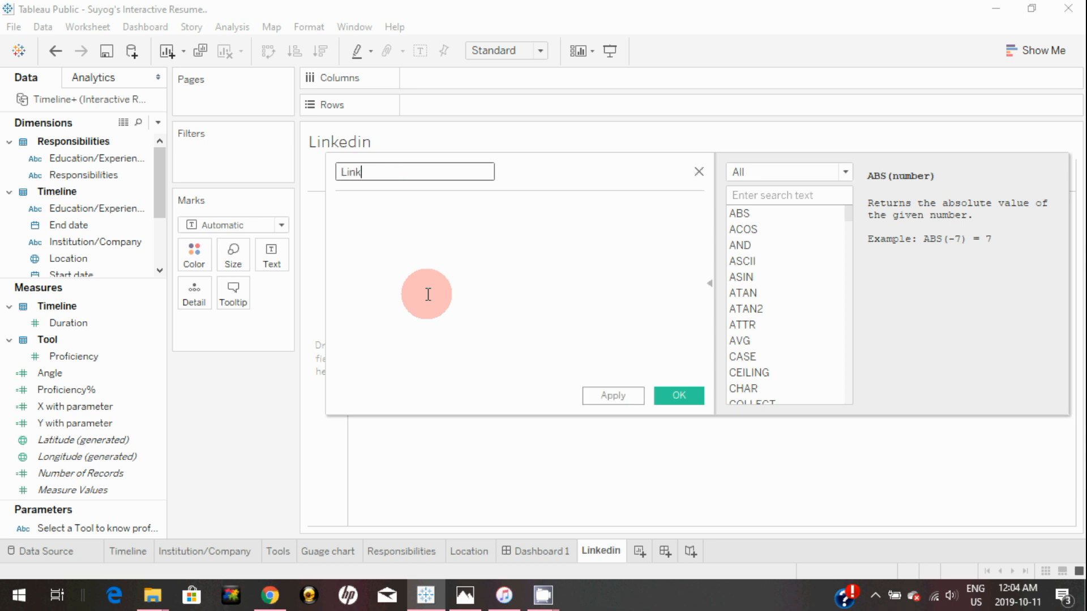
{"action": "type", "text": "in"}
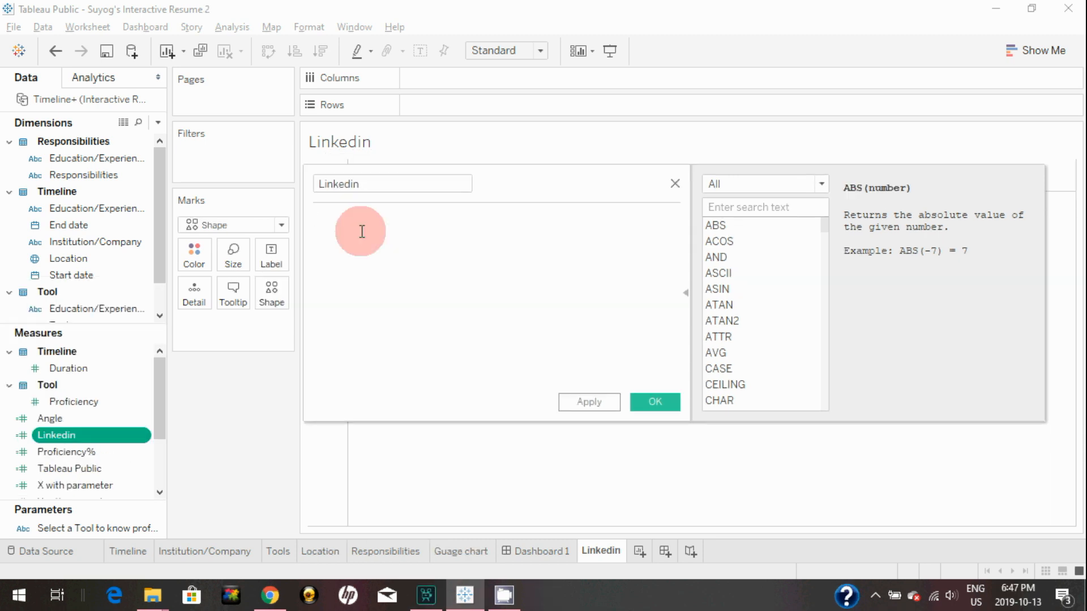
{"action": "type", "text": "0"}
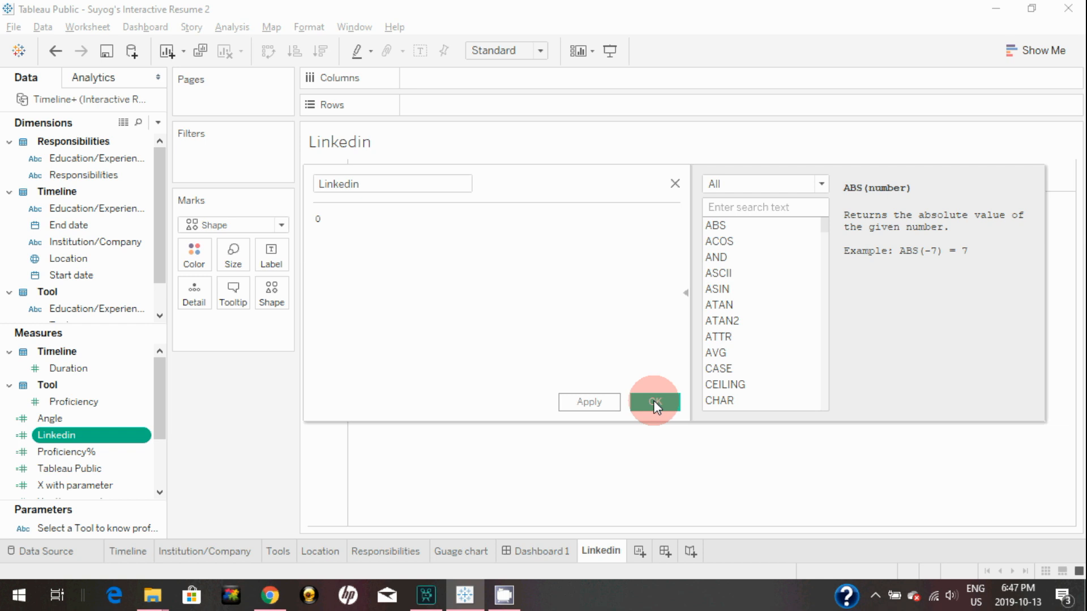
{"action": "left_click", "coordinate": [593, 402]}
{"action": "left_click", "coordinate": [656, 402]}
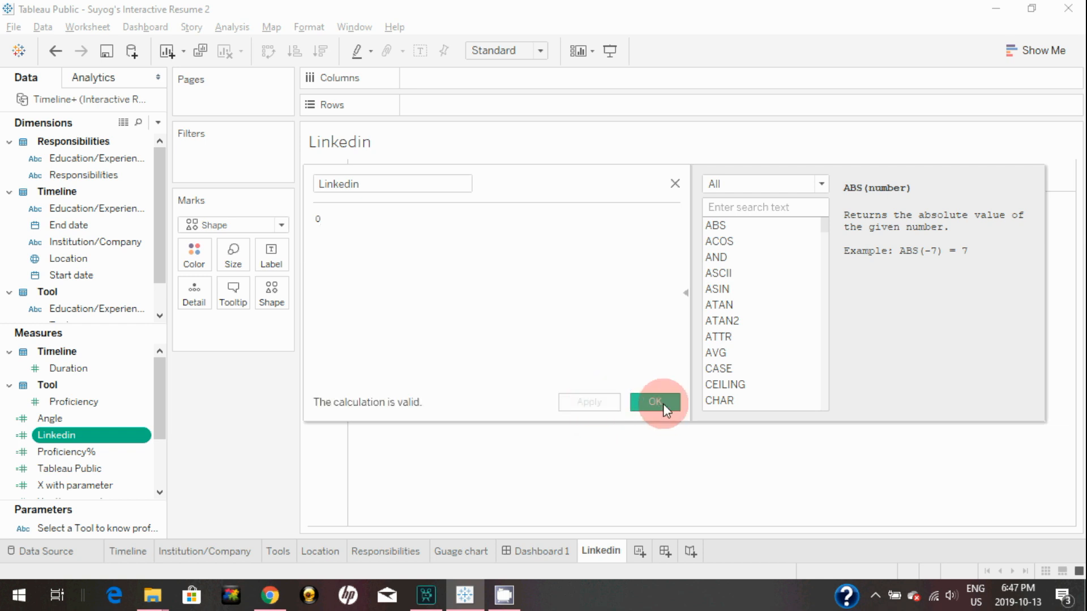
{"action": "left_click", "coordinate": [238, 226]}
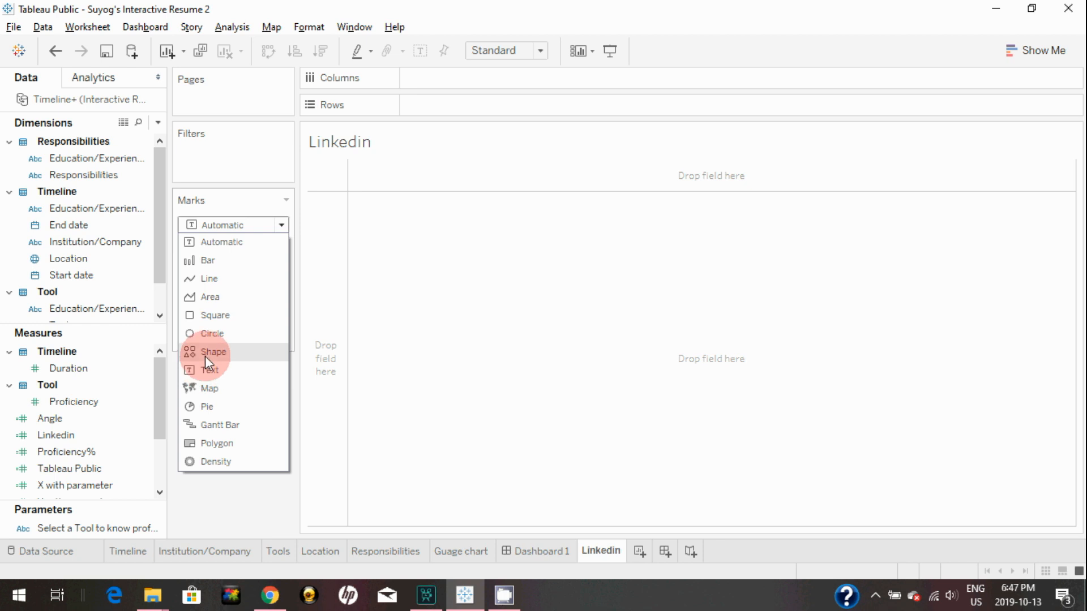
Draw the Linkedin measure as a Shape mark using the LinkedIn logo from the Custom palette
{"action": "left_click", "coordinate": [205, 354]}
{"action": "left_click", "coordinate": [83, 439]}
{"action": "left_click_drag", "start_coordinate": [82, 439], "coordinate": [270, 291]}
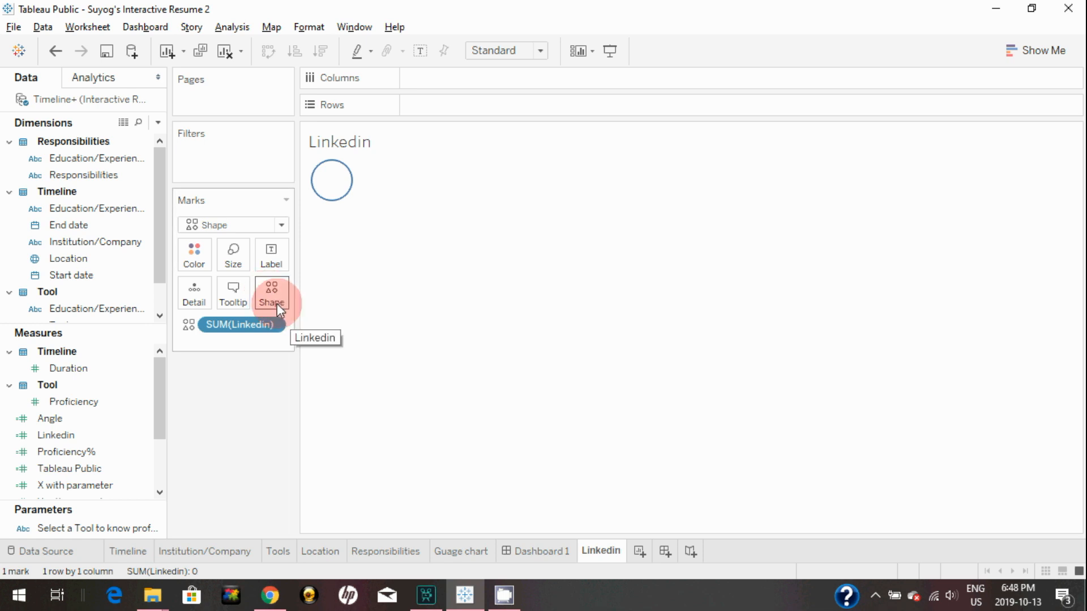
{"action": "left_click", "coordinate": [276, 294]}
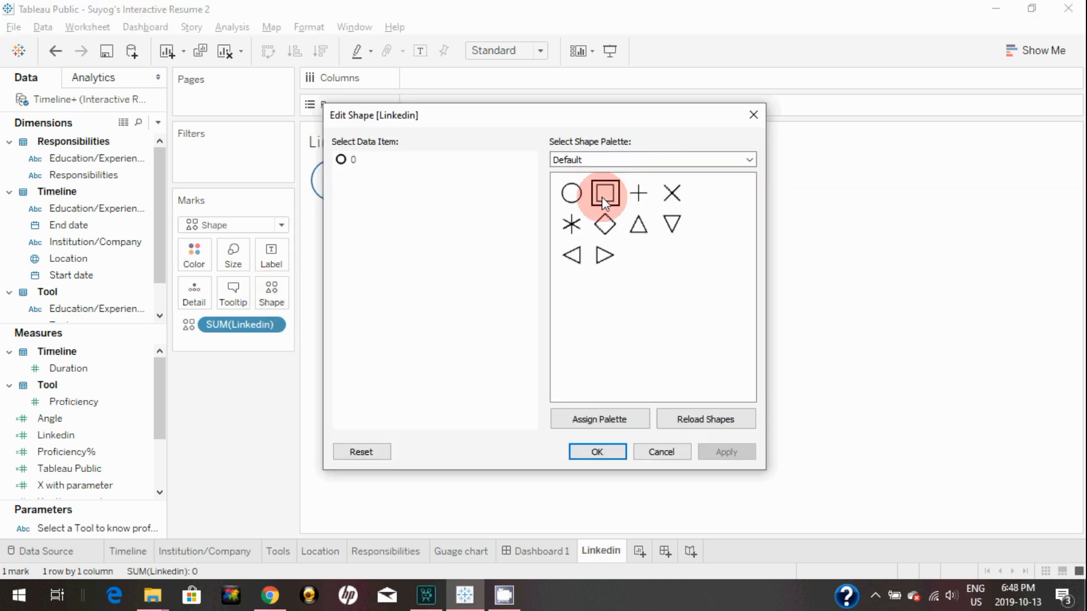
{"action": "left_click", "coordinate": [609, 165]}
{"action": "left_click", "coordinate": [606, 162]}
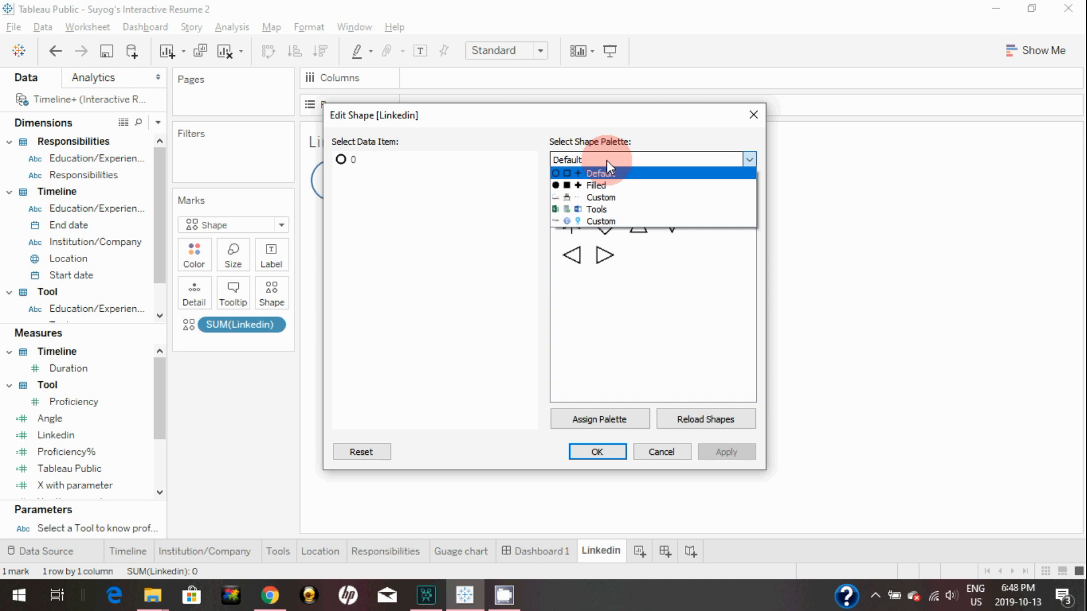
{"action": "left_click", "coordinate": [602, 220]}
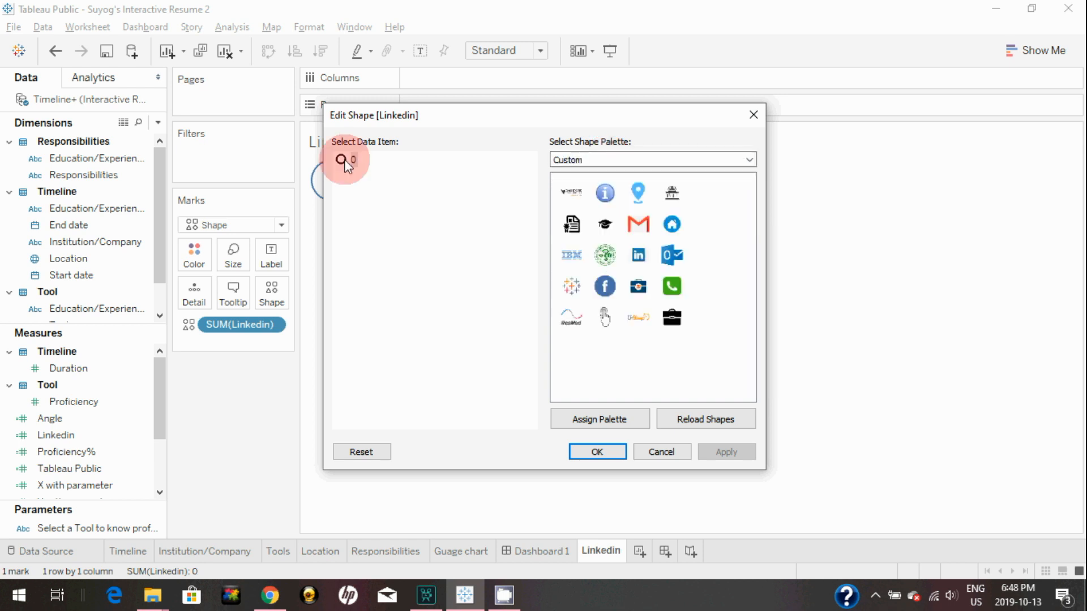
{"action": "left_click", "coordinate": [639, 257]}
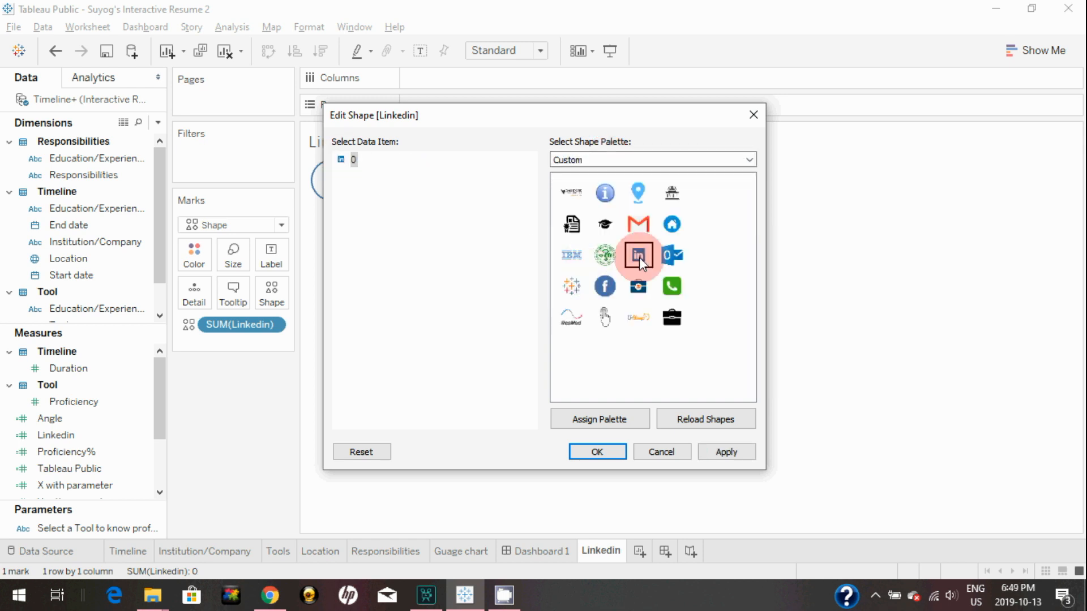
{"action": "left_click", "coordinate": [708, 459]}
{"action": "left_click", "coordinate": [607, 448]}
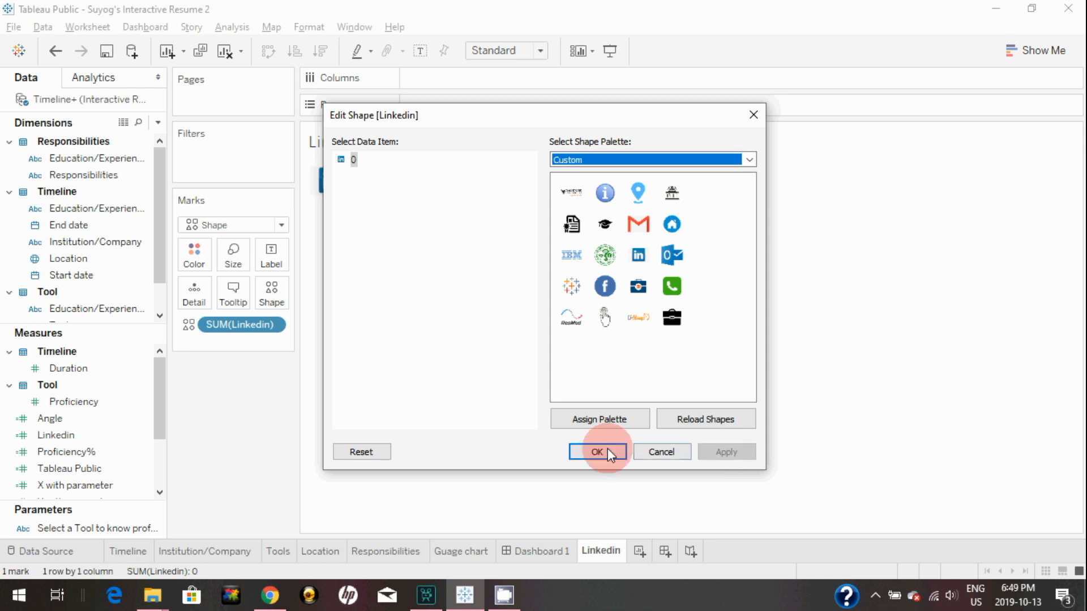
Enlarge the LinkedIn logo slightly with the Size slider
{"action": "left_click", "coordinate": [238, 258]}
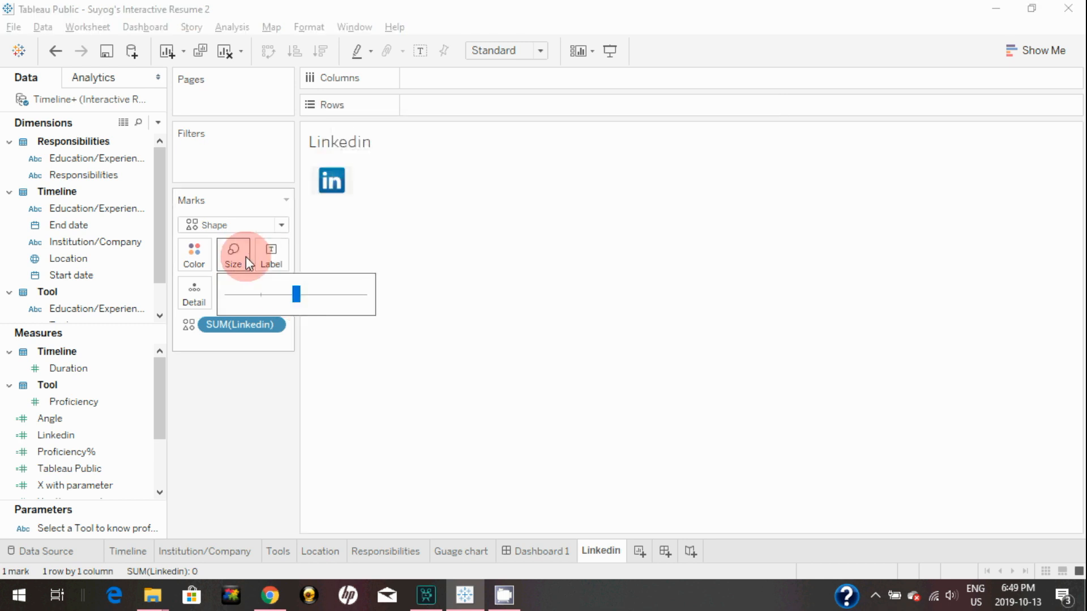
{"action": "left_click_drag", "start_coordinate": [291, 295], "coordinate": [295, 296]}
{"action": "left_click", "coordinate": [342, 238]}
{"action": "mouse_move", "coordinate": [351, 192]}
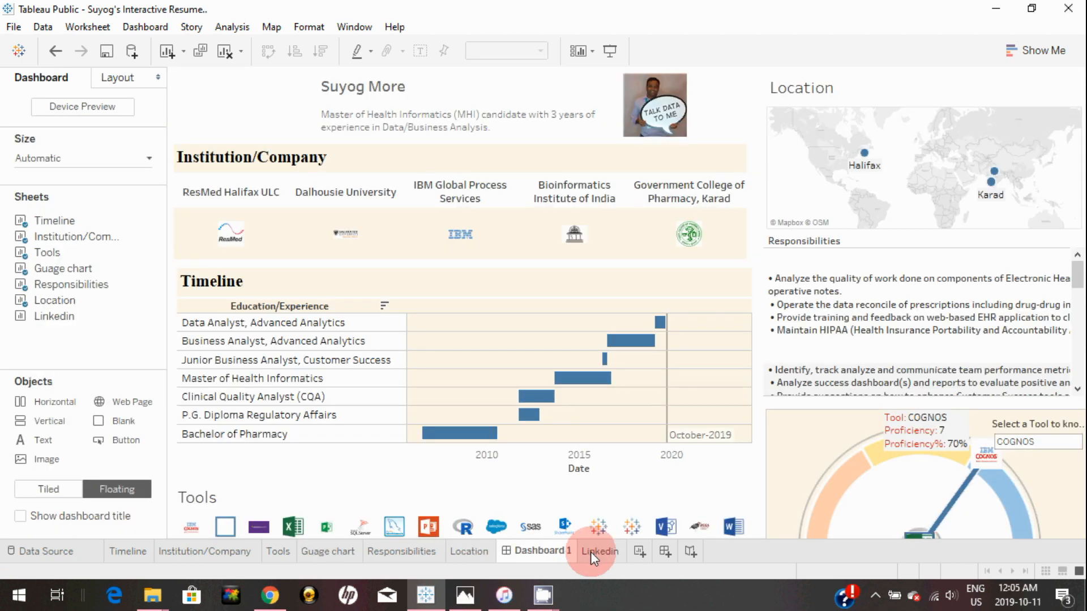
{"action": "left_click", "coordinate": [590, 552]}
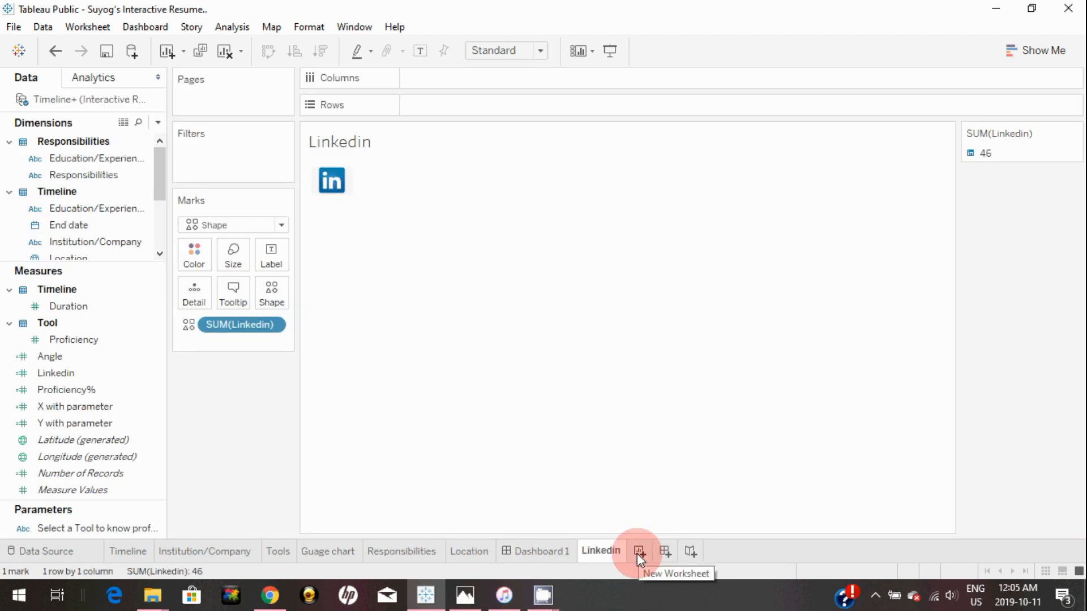
Add a new worksheet named TableauPublic
{"action": "left_click", "coordinate": [638, 551]}
{"action": "double_click", "coordinate": [650, 550]}
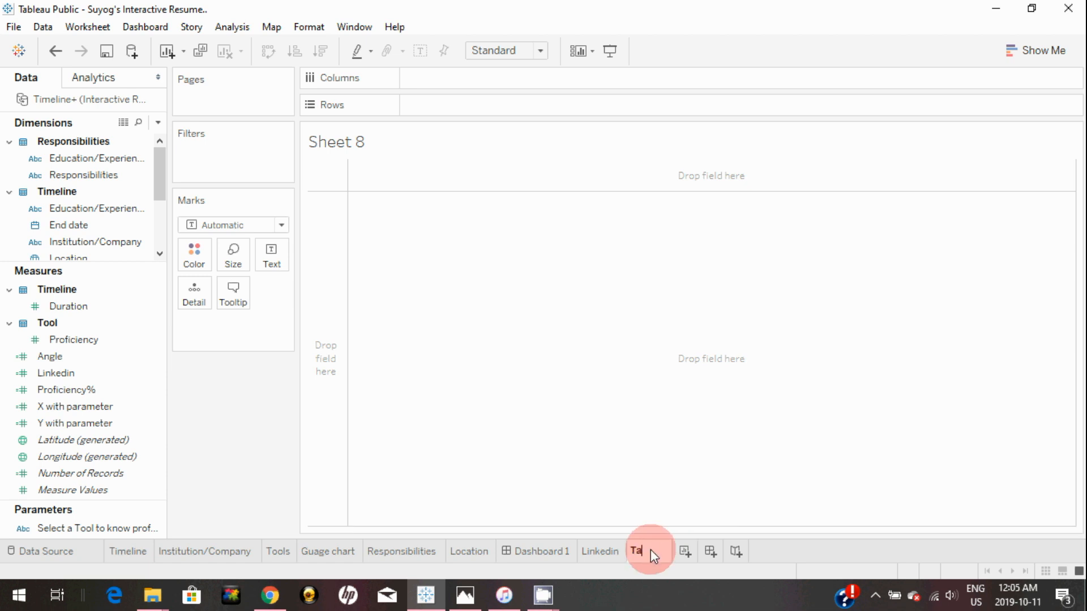
{"action": "type", "text": "TableauPublic"}
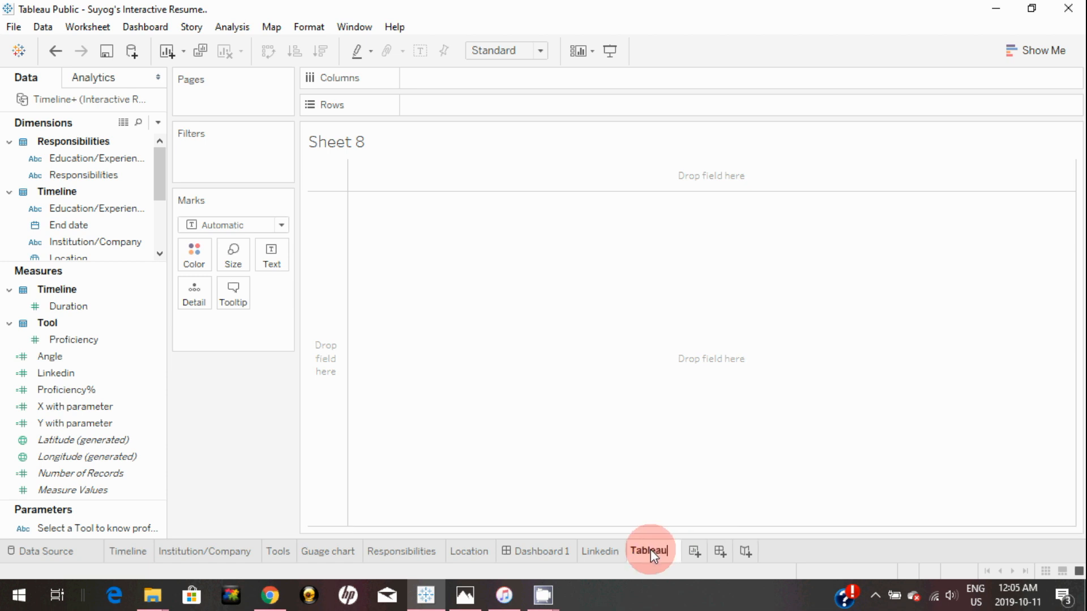
{"action": "key", "text": "Return"}
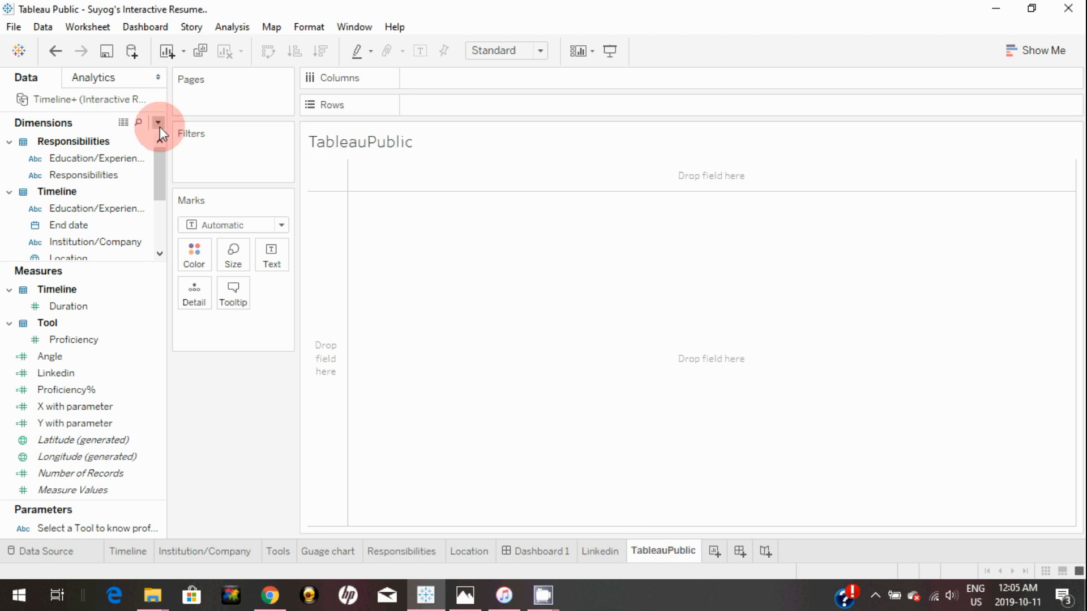
Create a calculated field 'Tableau Public' with formula 0 and put it on Shape
{"action": "left_click", "coordinate": [158, 122]}
{"action": "left_click", "coordinate": [141, 142]}
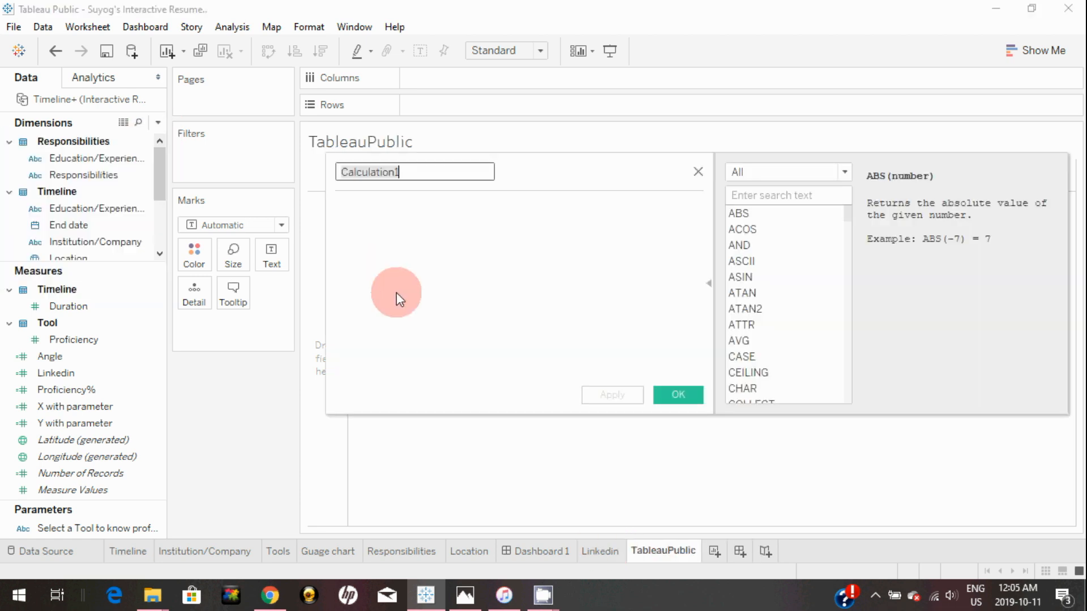
{"action": "type", "text": "Tableau Public"}
{"action": "key", "text": "Tab"}
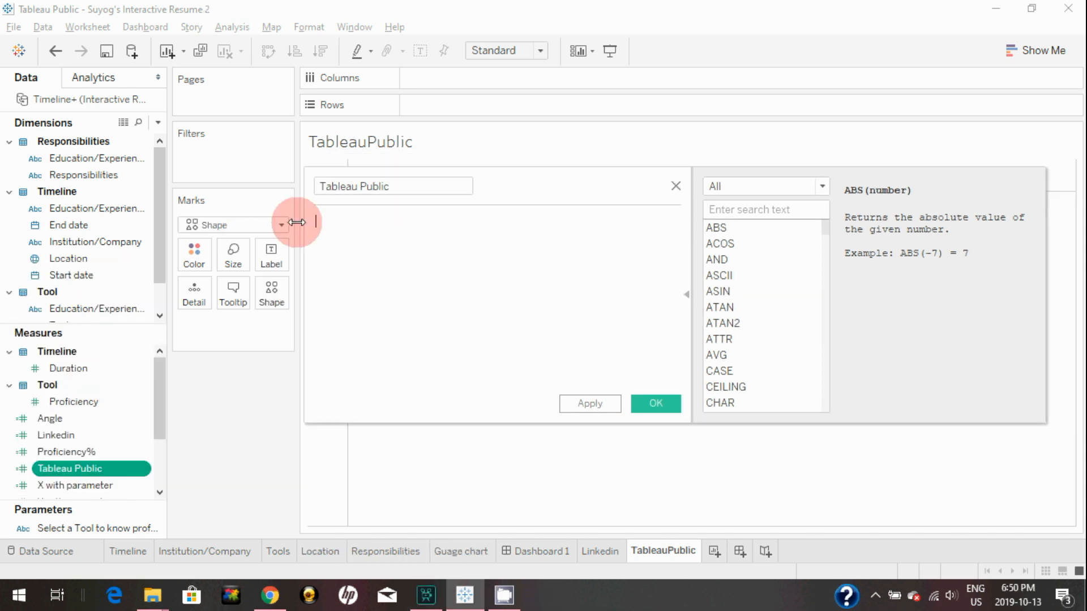
{"action": "type", "text": "0"}
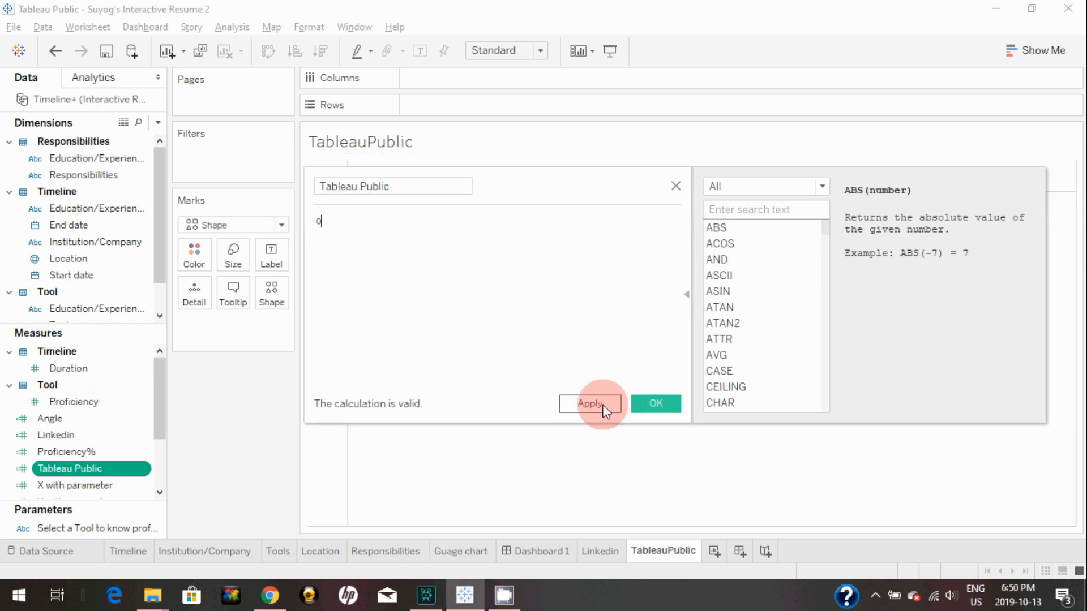
{"action": "left_click", "coordinate": [647, 406]}
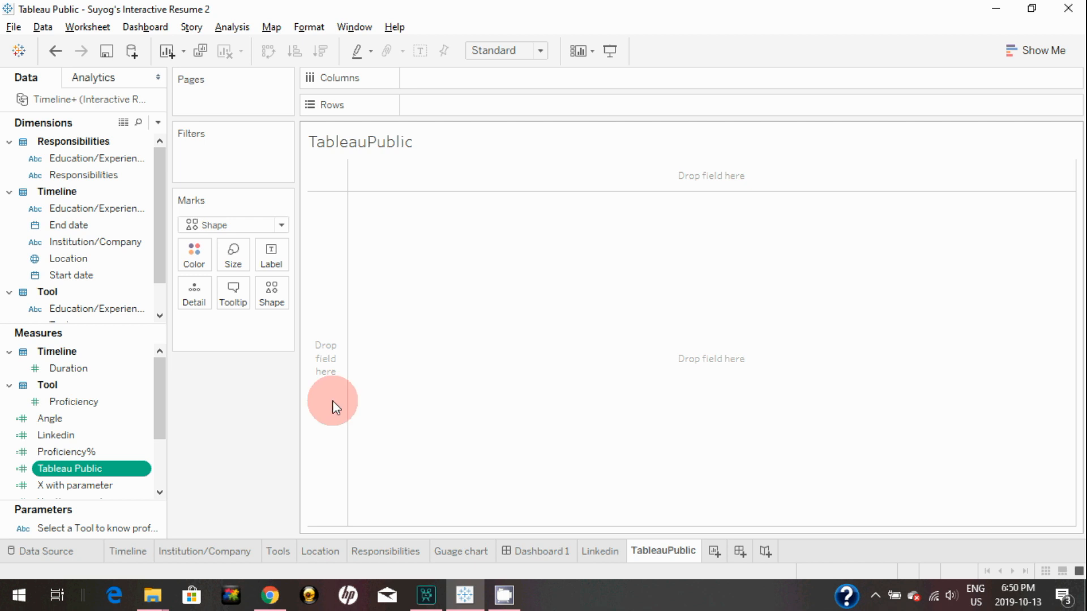
{"action": "left_click_drag", "start_coordinate": [93, 467], "coordinate": [273, 291]}
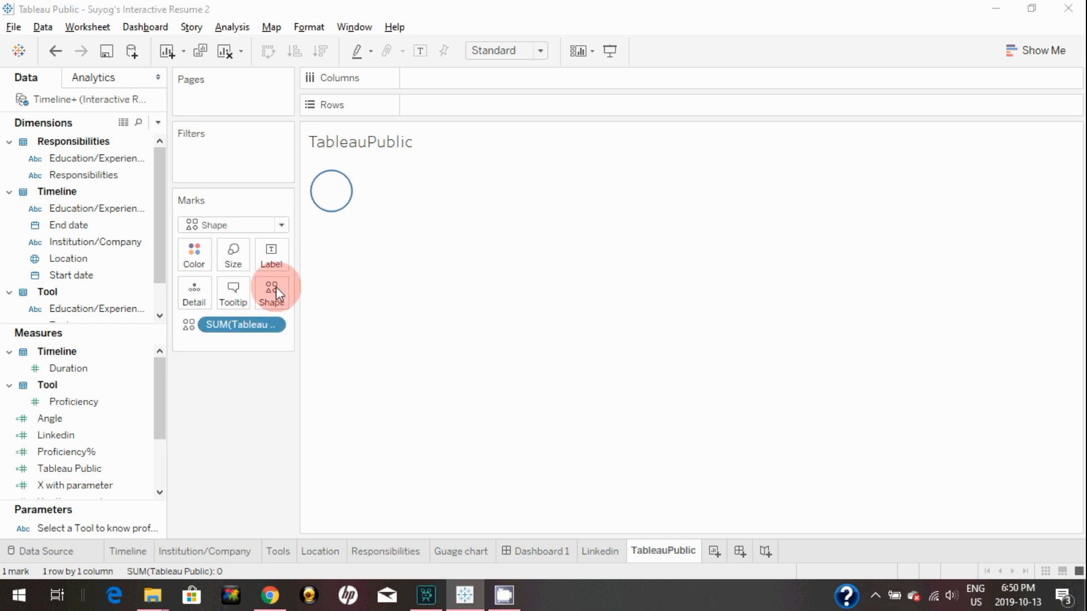
Give the TableauPublic mark the Tableau logo from the Custom shape palette
{"action": "left_click", "coordinate": [275, 288]}
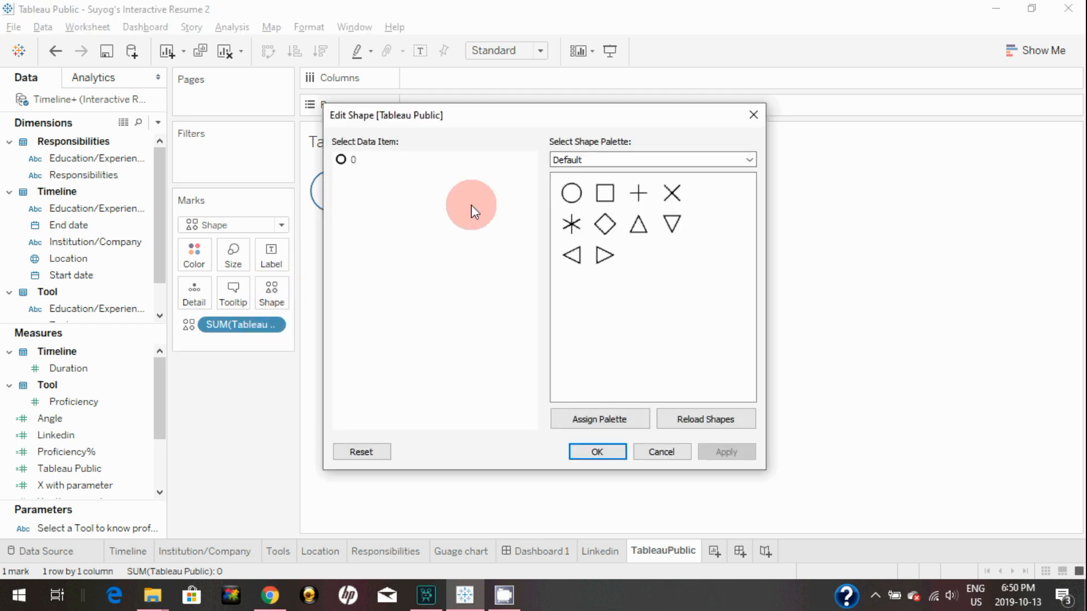
{"action": "left_click", "coordinate": [615, 162]}
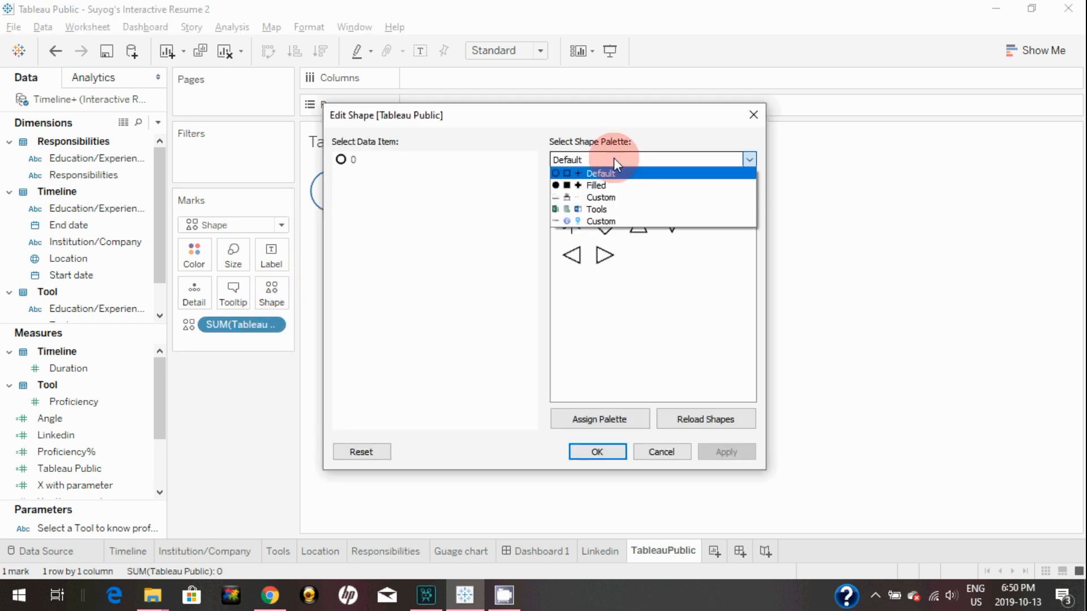
{"action": "left_click", "coordinate": [602, 221]}
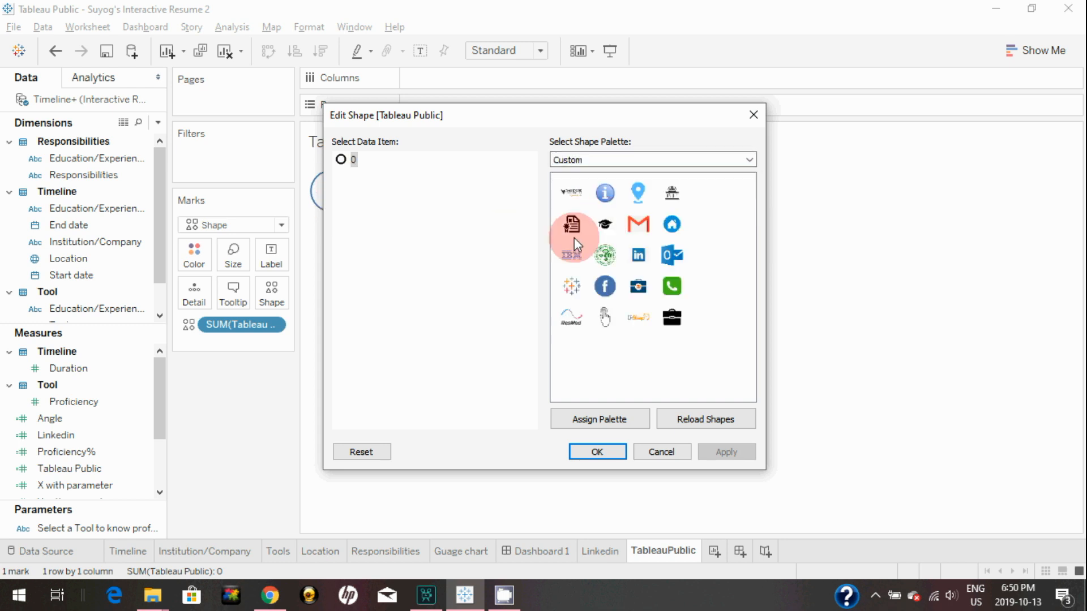
{"action": "left_click", "coordinate": [574, 293]}
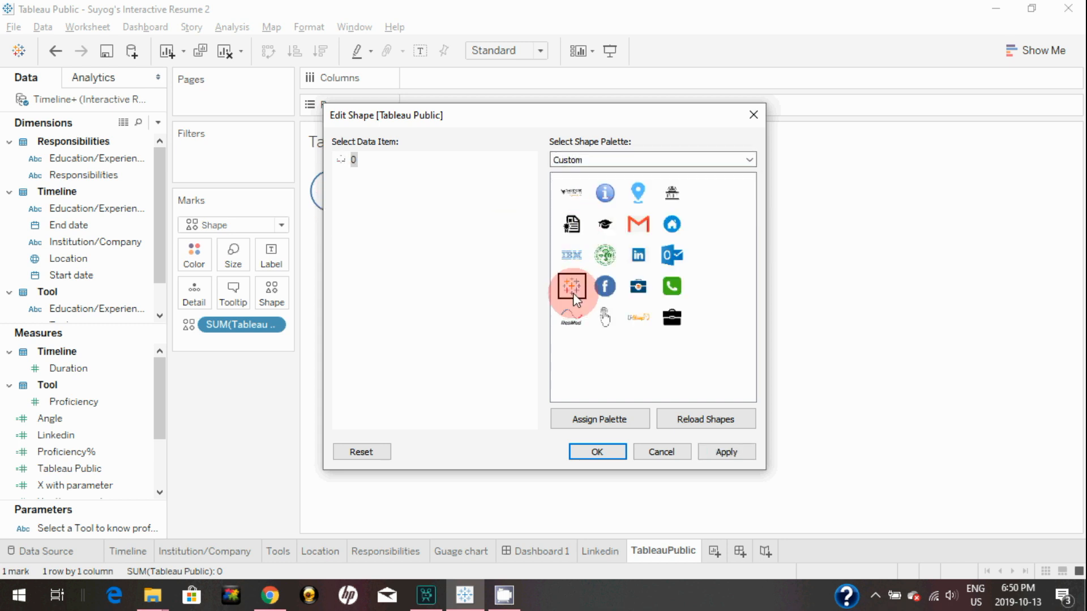
{"action": "left_click", "coordinate": [726, 450]}
{"action": "left_click", "coordinate": [586, 453]}
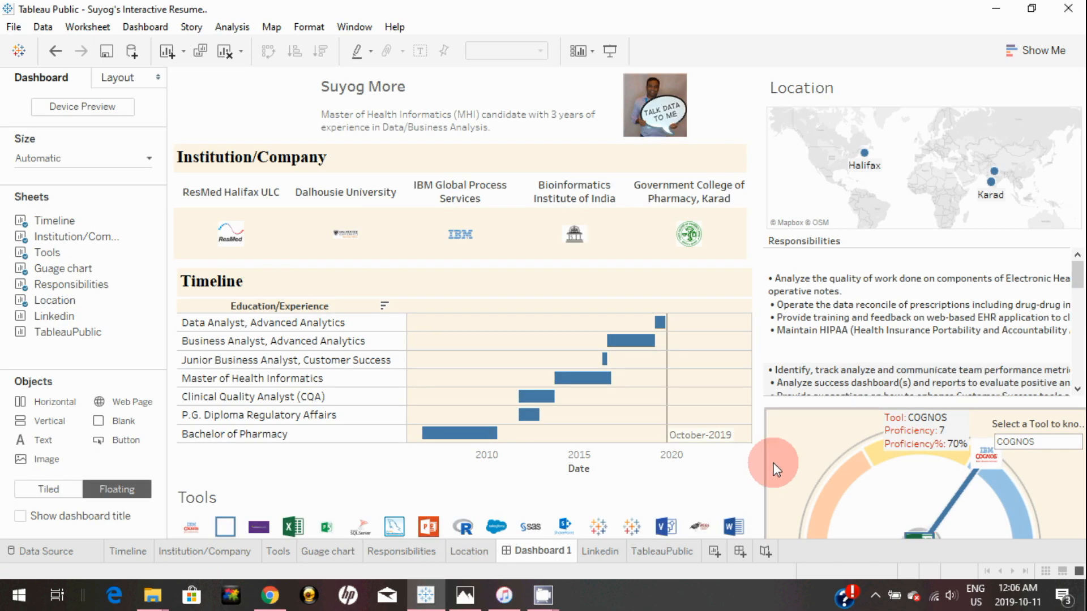
Place the Linkedin and TableauPublic sheets on Dashboard 1 as floating objects
{"action": "left_click", "coordinate": [141, 396]}
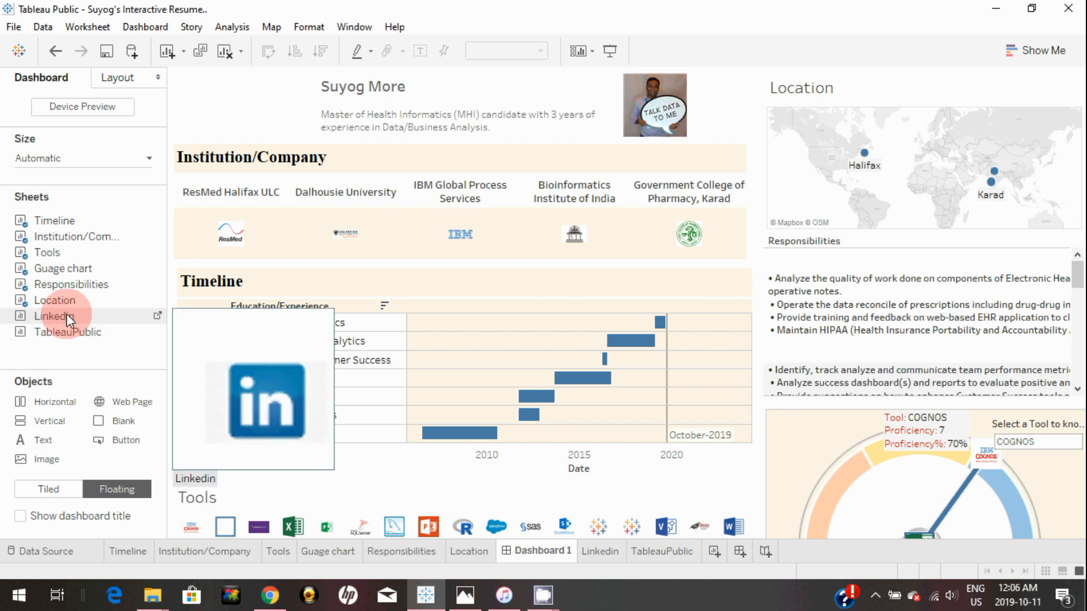
{"action": "left_click", "coordinate": [116, 489]}
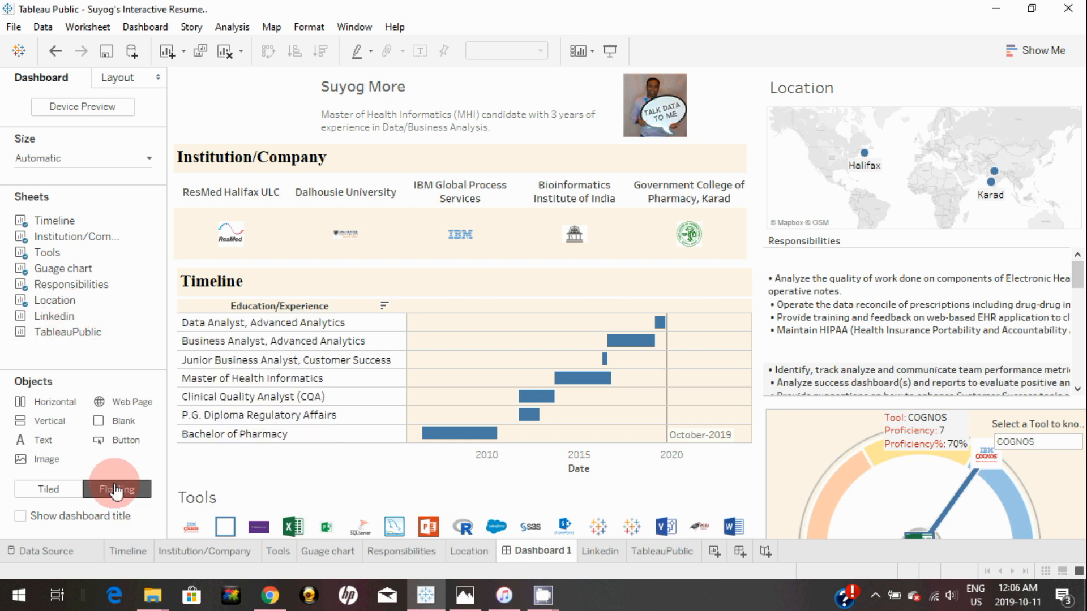
{"action": "left_click_drag", "start_coordinate": [60, 319], "coordinate": [205, 118]}
{"action": "left_click", "coordinate": [50, 331]}
{"action": "left_click_drag", "start_coordinate": [50, 331], "coordinate": [417, 172]}
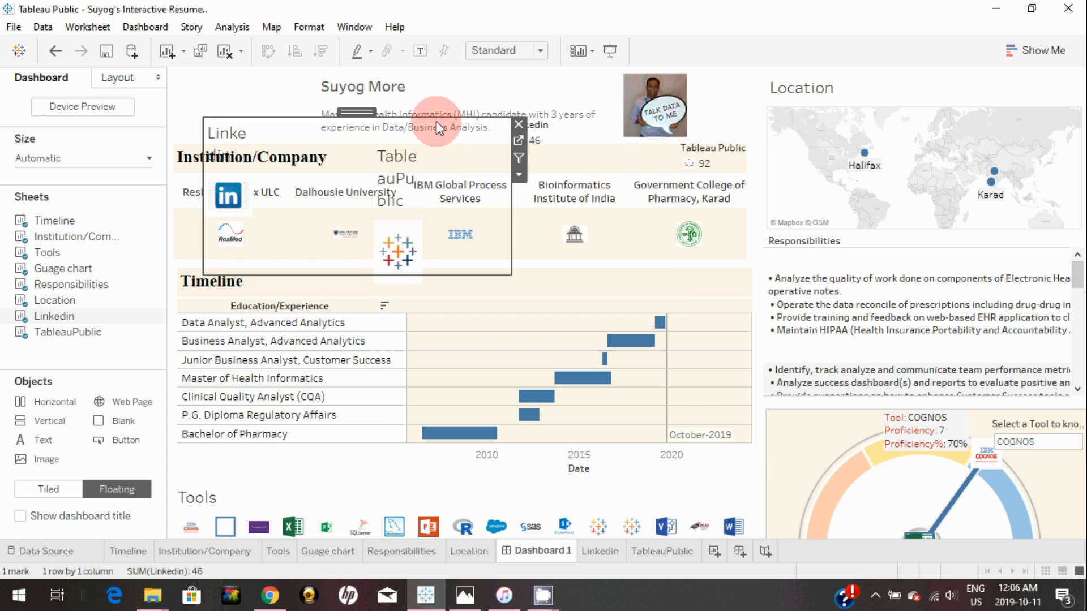
Set the Linkedin sheet to Entire View, shrink it and hide its title
{"action": "left_click", "coordinate": [516, 47]}
{"action": "left_click", "coordinate": [493, 106]}
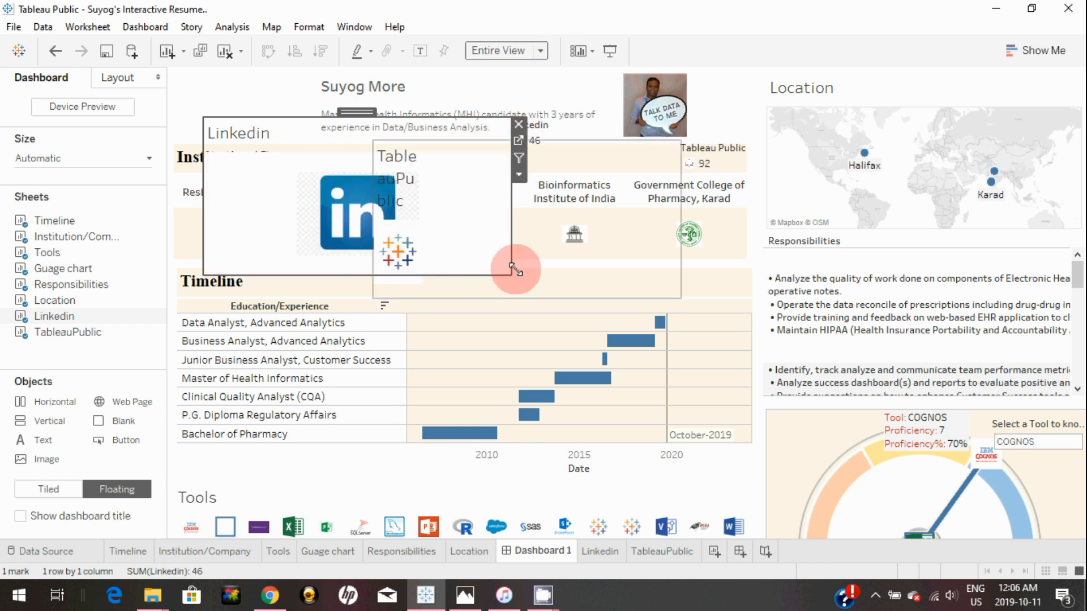
{"action": "left_click_drag", "start_coordinate": [510, 273], "coordinate": [236, 167]}
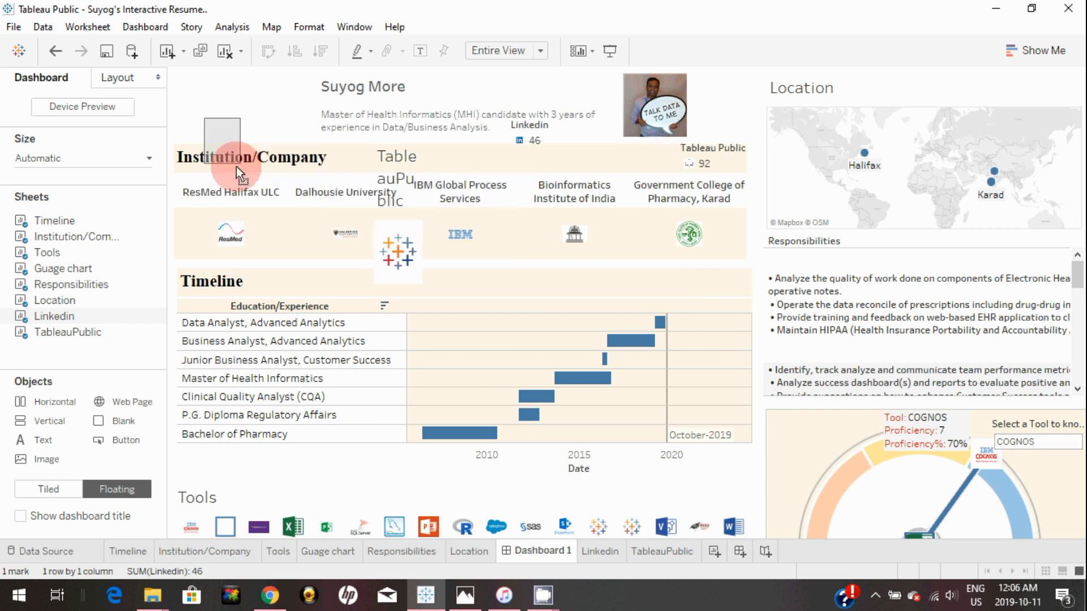
{"action": "right_click", "coordinate": [229, 134]}
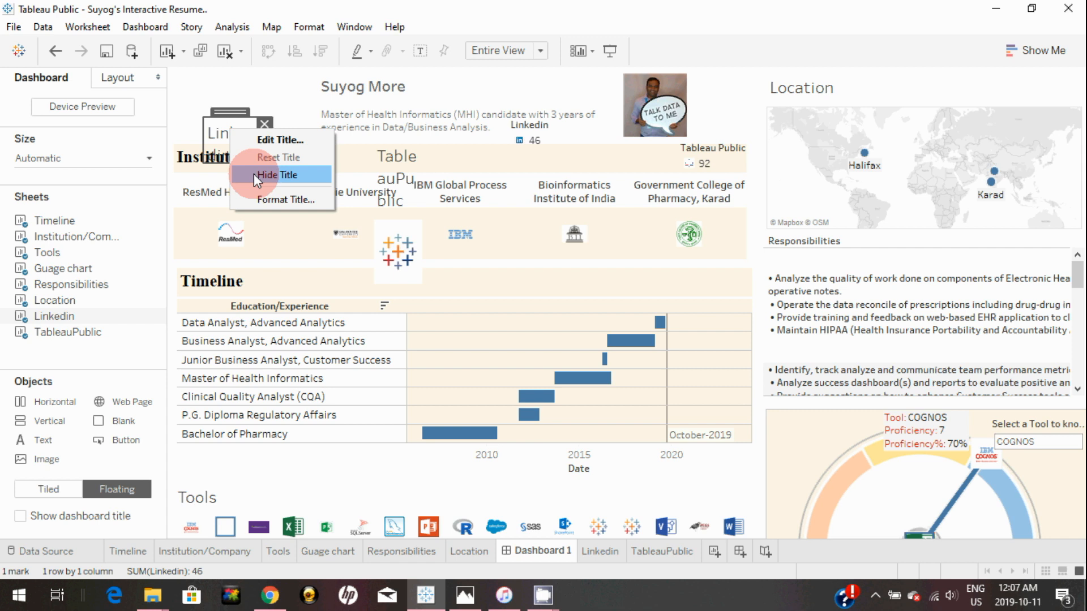
{"action": "left_click", "coordinate": [253, 174]}
{"action": "left_click", "coordinate": [233, 110]}
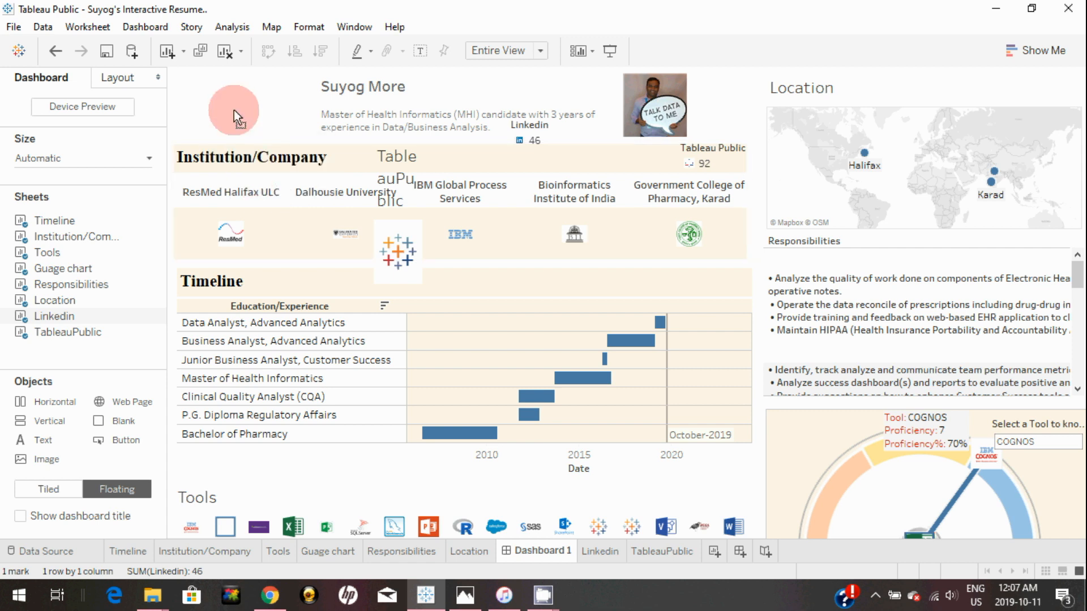
Fit the TableauPublic logo to Entire View, shrink it and move it beside the LinkedIn icon
{"action": "left_click", "coordinate": [449, 242]}
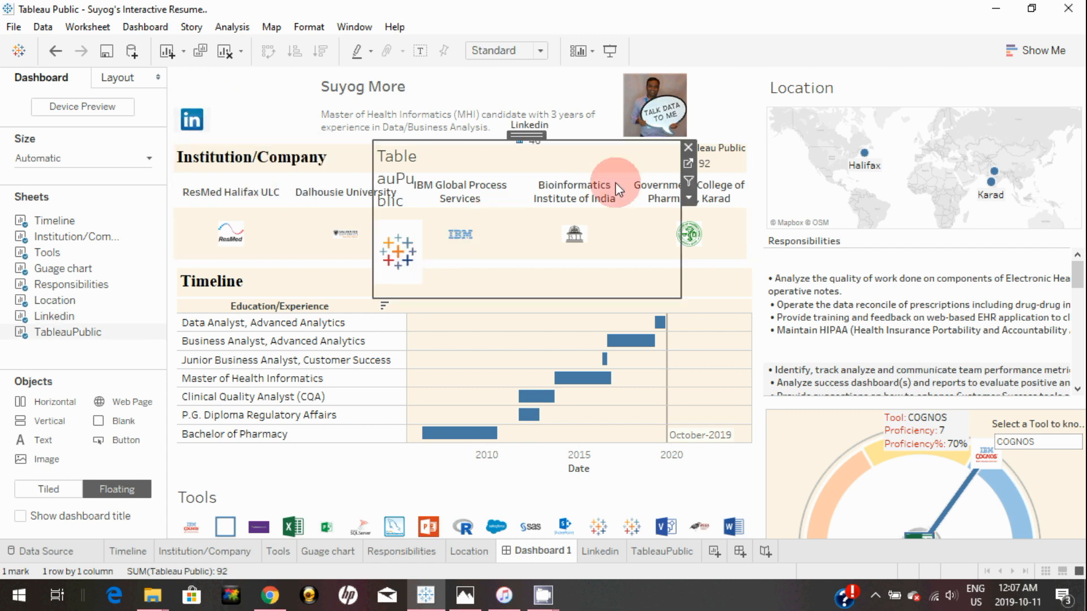
{"action": "left_click", "coordinate": [481, 47]}
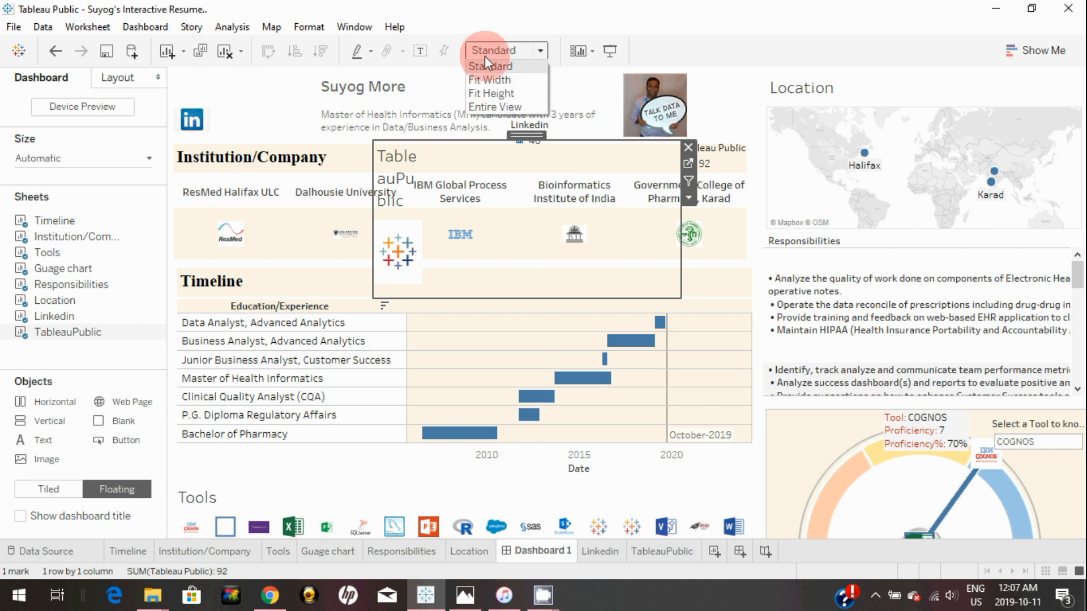
{"action": "left_click", "coordinate": [497, 106]}
{"action": "left_click_drag", "start_coordinate": [681, 298], "coordinate": [429, 182]}
{"action": "left_click_drag", "start_coordinate": [394, 134], "coordinate": [246, 93]}
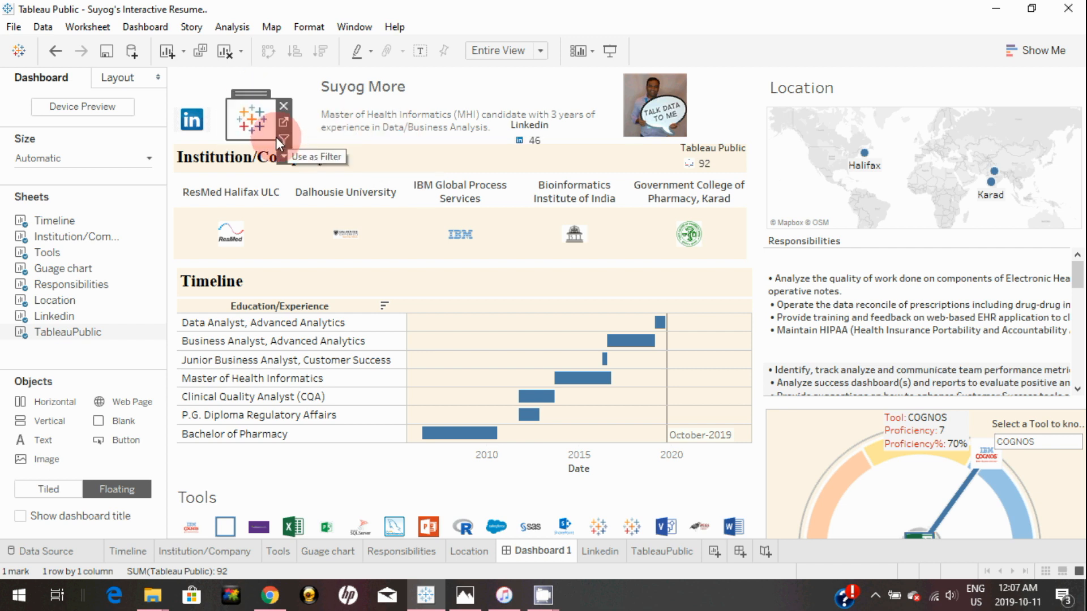
{"action": "mouse_move", "coordinate": [276, 138]}
{"action": "left_mouse_down"}
{"action": "mouse_move", "coordinate": [256, 132]}
{"action": "mouse_move", "coordinate": [264, 136]}
{"action": "left_mouse_up"}
{"action": "left_click_drag", "start_coordinate": [228, 99], "coordinate": [233, 104]}
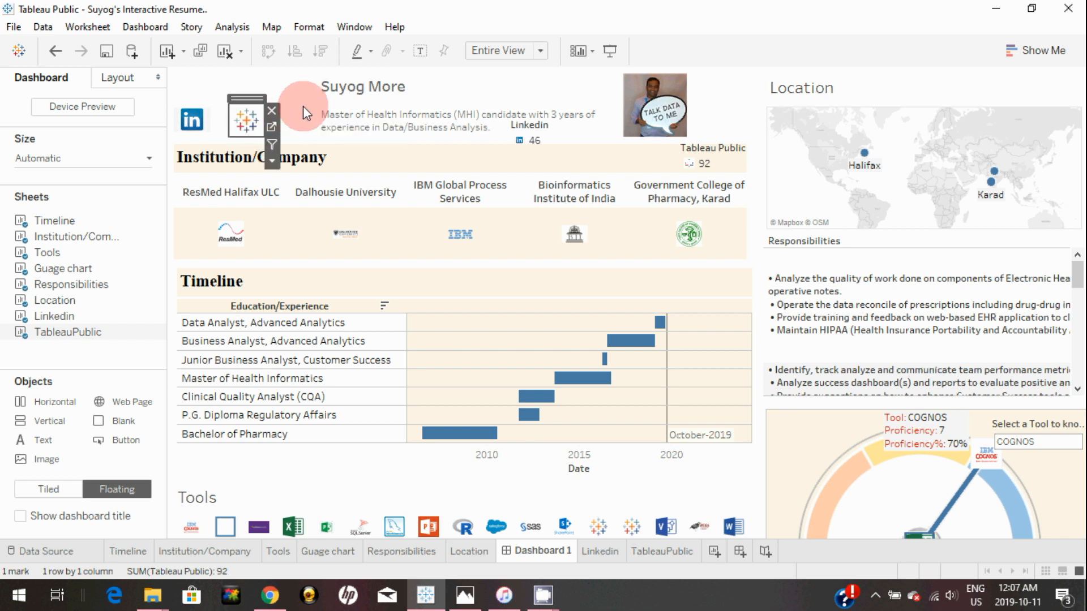
{"action": "left_click", "coordinate": [303, 106]}
{"action": "left_click", "coordinate": [462, 594]}
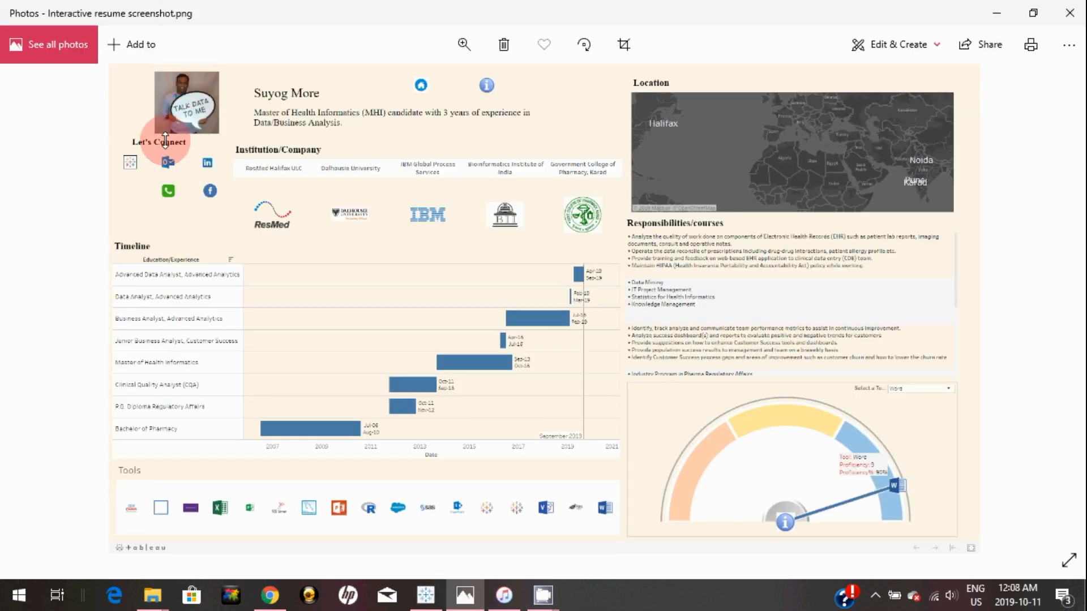
{"action": "key", "text": "alt+Tab"}
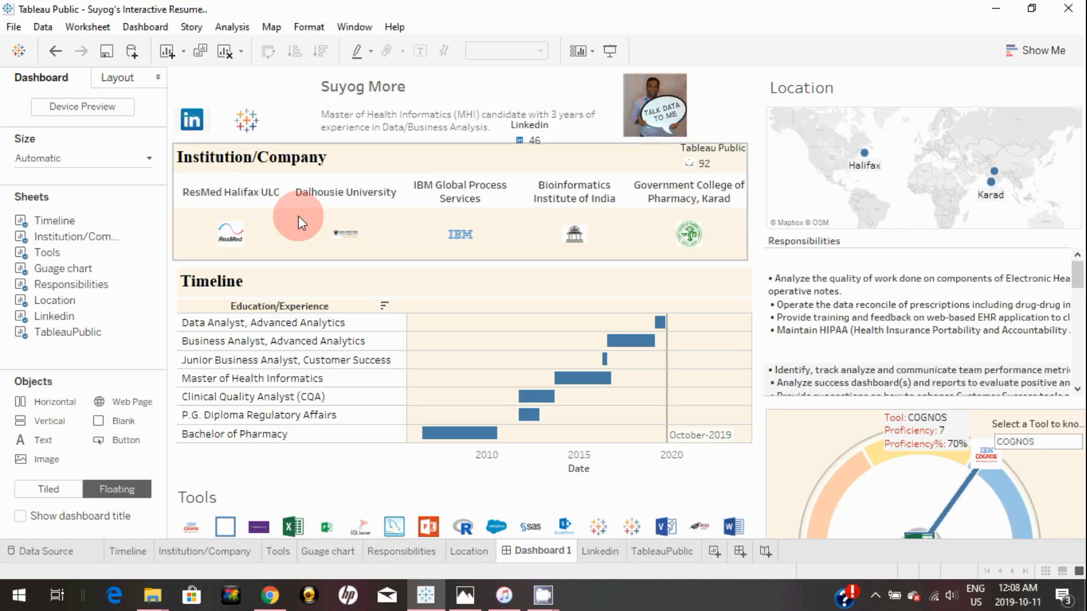
Narrow the Institution/Company zone and move the LinkedIn and Tableau icons down
{"action": "left_click", "coordinate": [176, 205]}
{"action": "left_click", "coordinate": [173, 206]}
{"action": "left_click_drag", "start_coordinate": [176, 206], "coordinate": [318, 204]}
{"action": "left_click_drag", "start_coordinate": [200, 135], "coordinate": [202, 242]}
{"action": "left_click", "coordinate": [246, 133]}
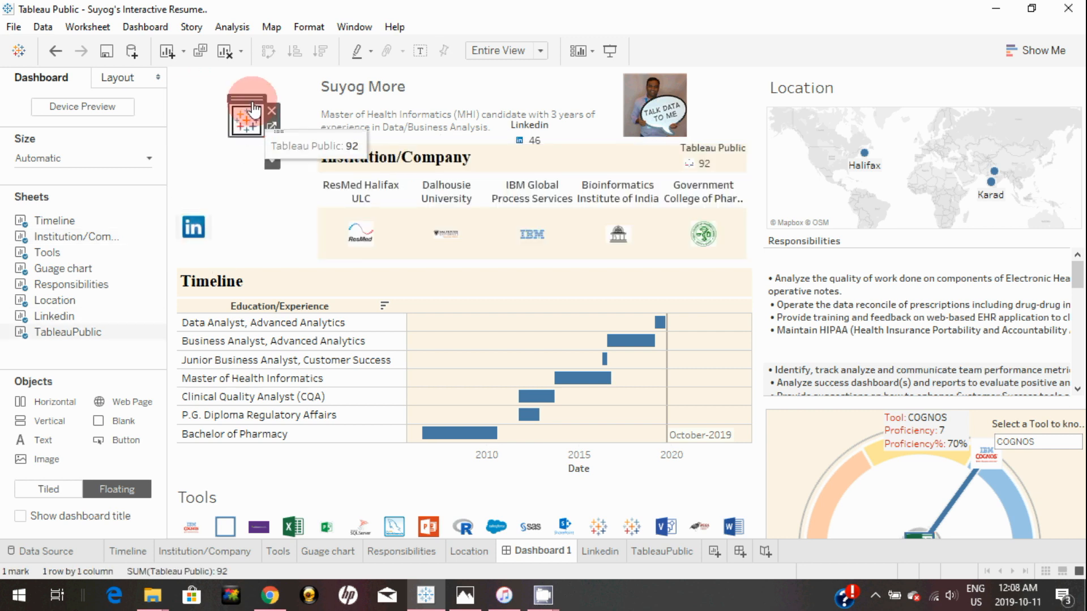
{"action": "left_click_drag", "start_coordinate": [252, 182], "coordinate": [252, 214]}
Move the profile photo to the top-left corner and enlarge it
{"action": "left_click_drag", "start_coordinate": [653, 78], "coordinate": [199, 78]}
{"action": "left_click_drag", "start_coordinate": [232, 138], "coordinate": [275, 155]}
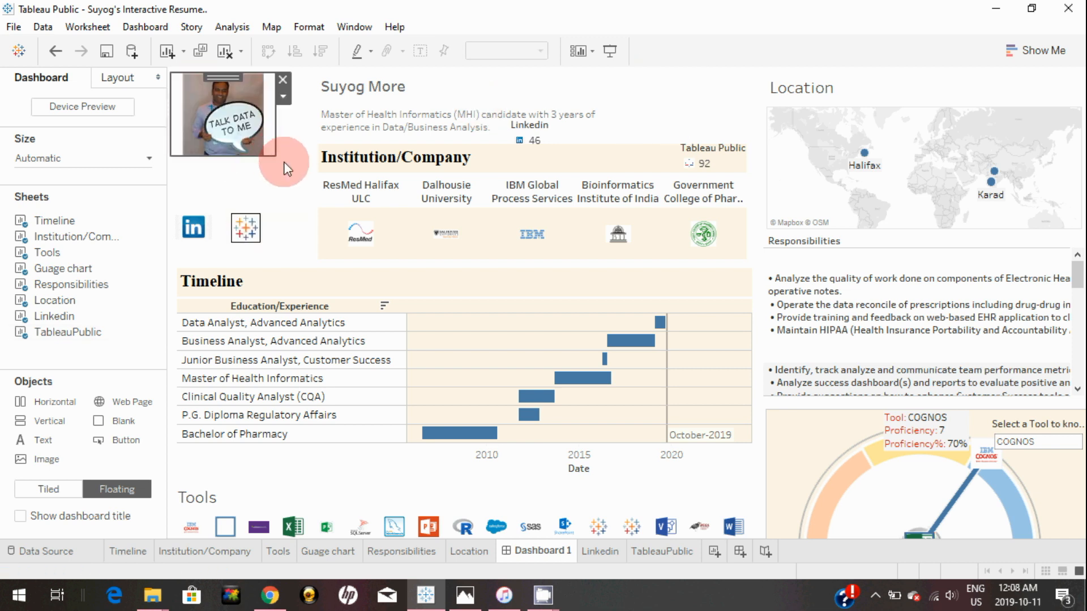
{"action": "left_click_drag", "start_coordinate": [47, 443], "coordinate": [226, 184]}
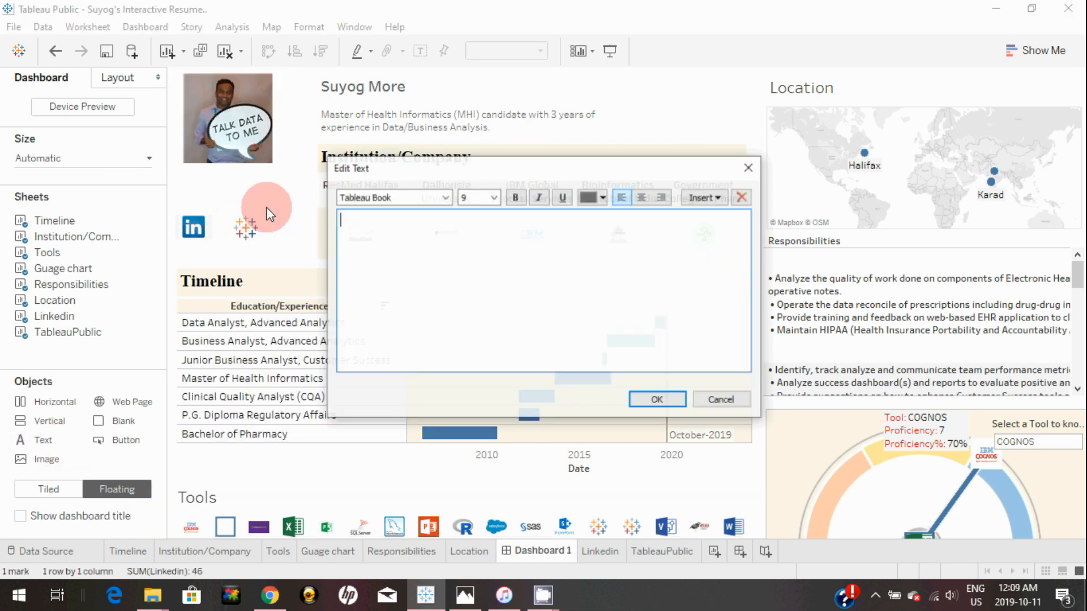
Add a "Let's Connect" text label and position it under the profile photo
{"action": "type", "text": "Lets'"}
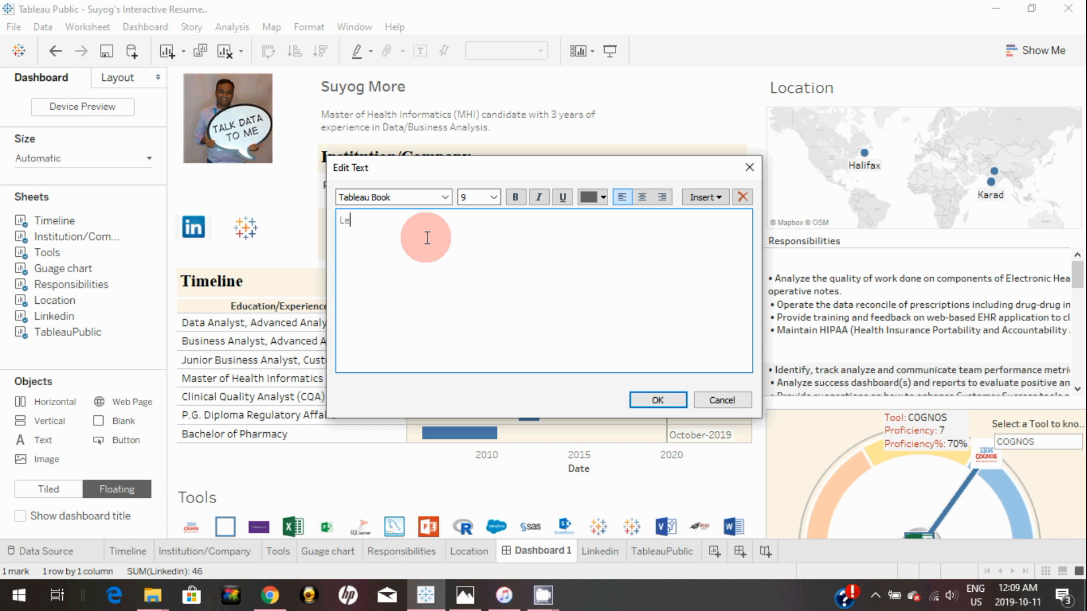
{"action": "key", "text": "BackSpace"}
{"action": "key", "text": "BackSpace"}
{"action": "type", "text": "'s Connect"}
{"action": "left_click", "coordinate": [645, 403]}
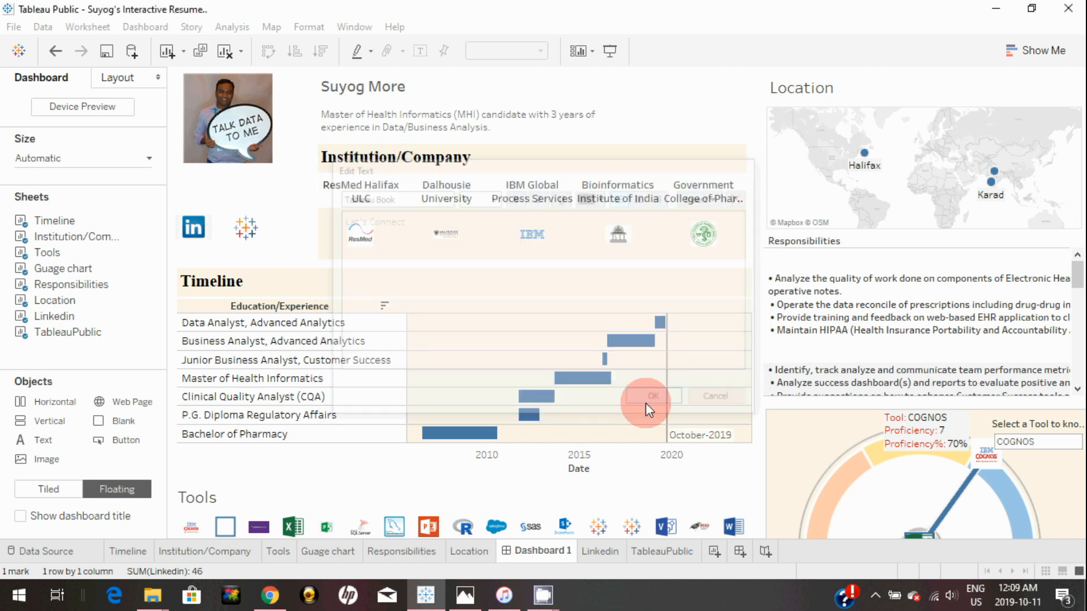
{"action": "left_click_drag", "start_coordinate": [270, 181], "coordinate": [230, 162]}
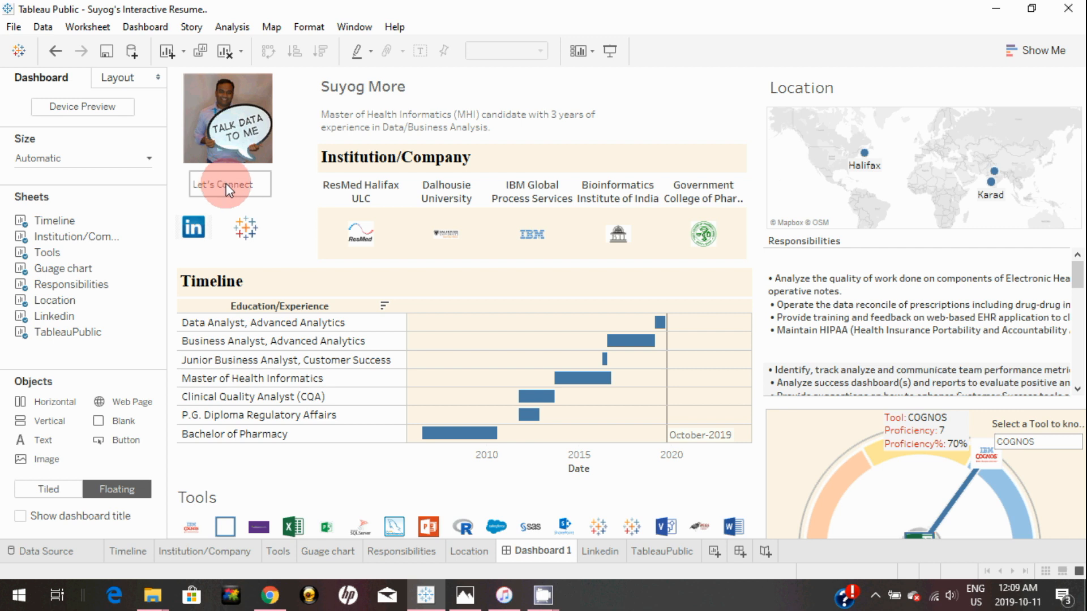
{"action": "double_click", "coordinate": [226, 183]}
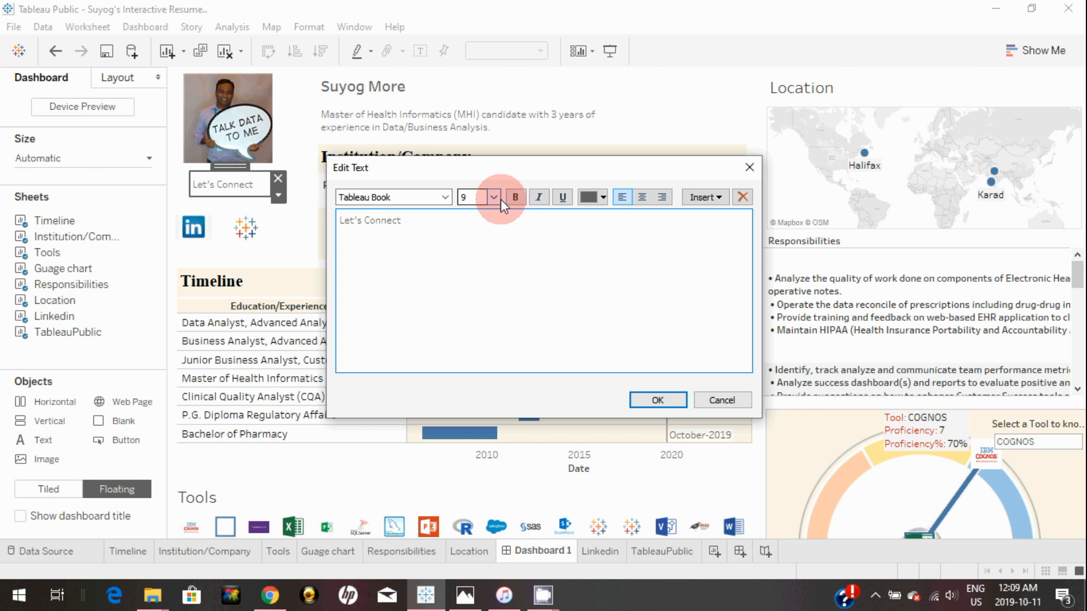
{"action": "left_click", "coordinate": [730, 400]}
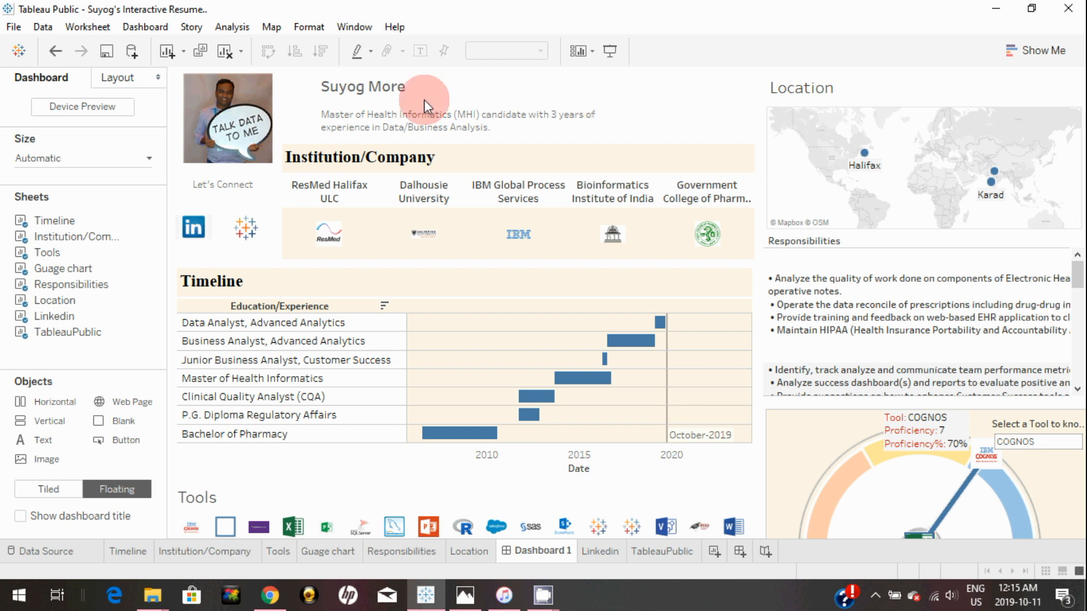
Set Dashboard 1's default shading to beige in the Format Dashboard pane
{"action": "left_click", "coordinate": [561, 115]}
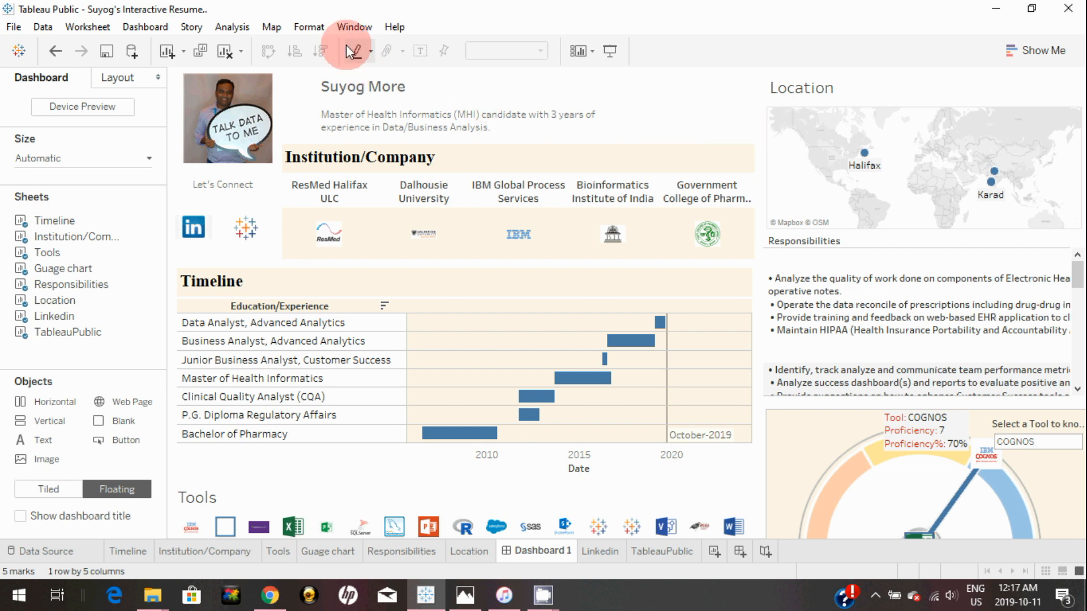
{"action": "left_click", "coordinate": [320, 29]}
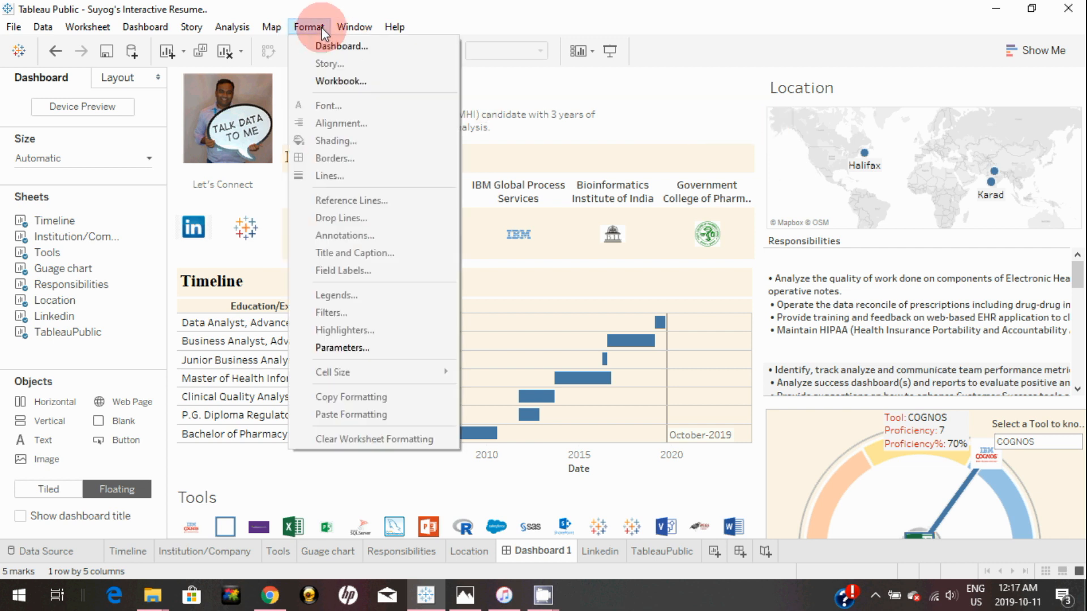
{"action": "left_click", "coordinate": [334, 45]}
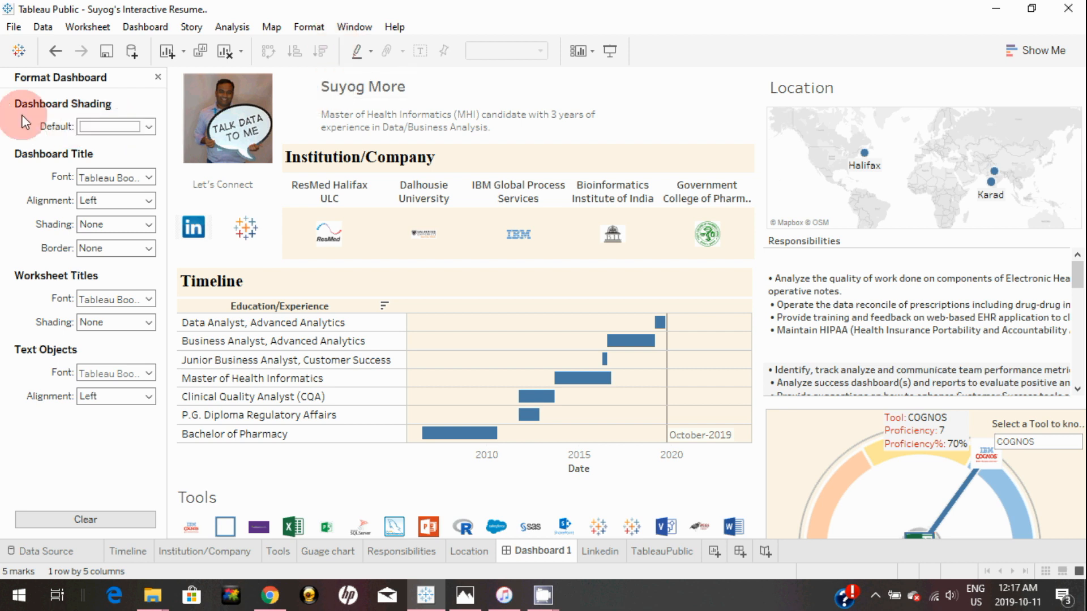
{"action": "left_click", "coordinate": [126, 126]}
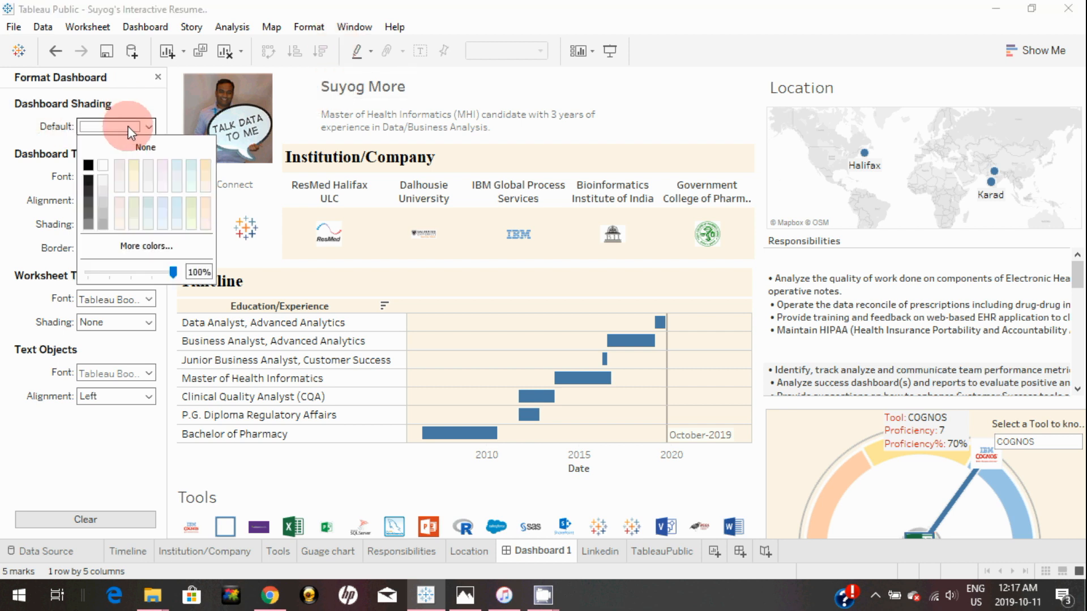
{"action": "left_click", "coordinate": [133, 181]}
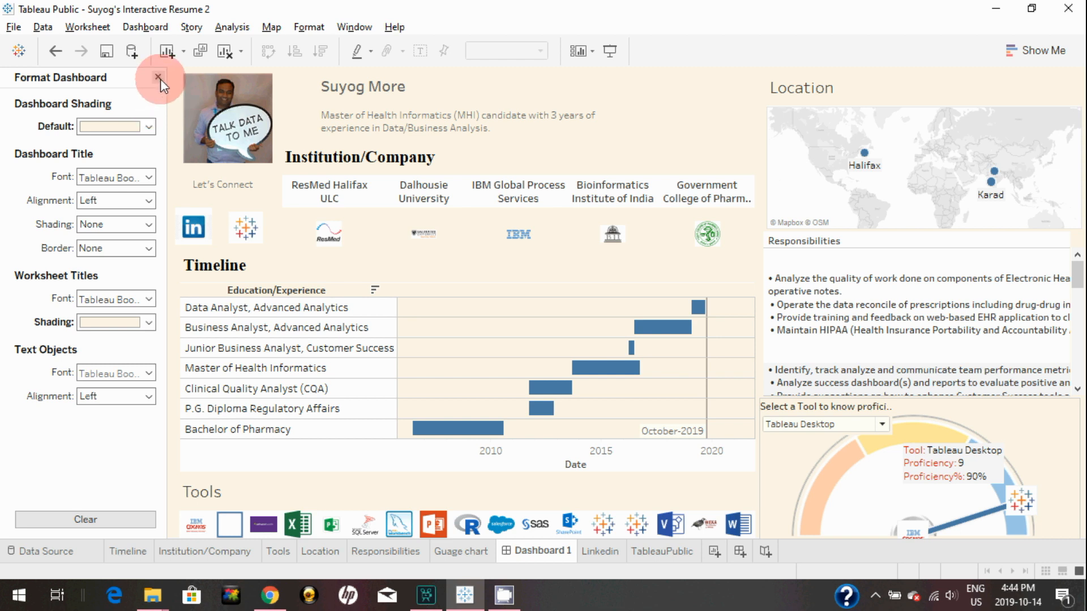
{"action": "left_click", "coordinate": [159, 78]}
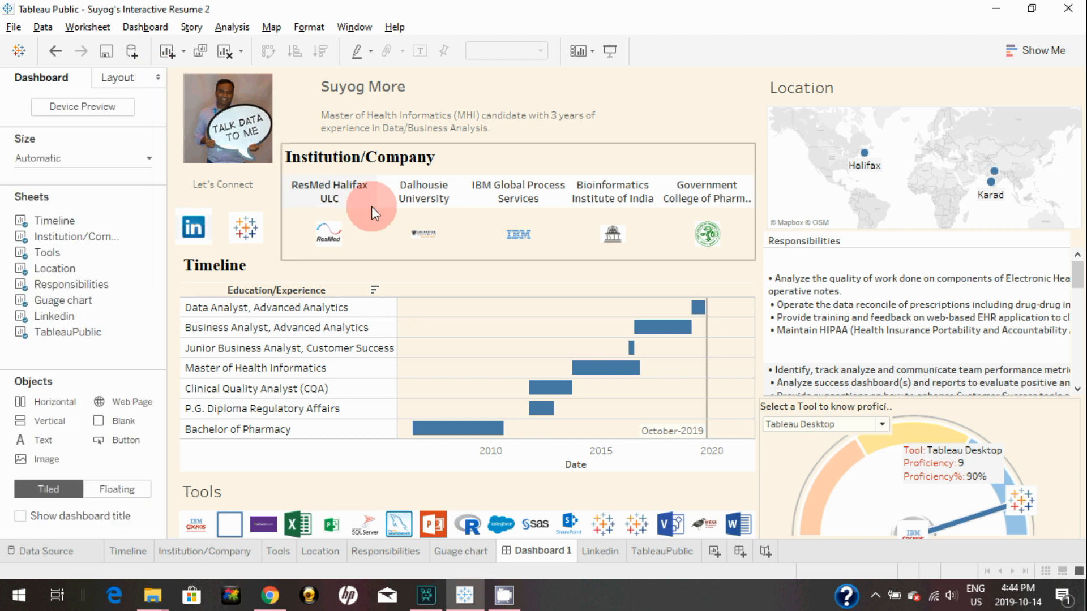
Insert information.png as an image object on the dashboard
{"action": "left_click", "coordinate": [866, 483]}
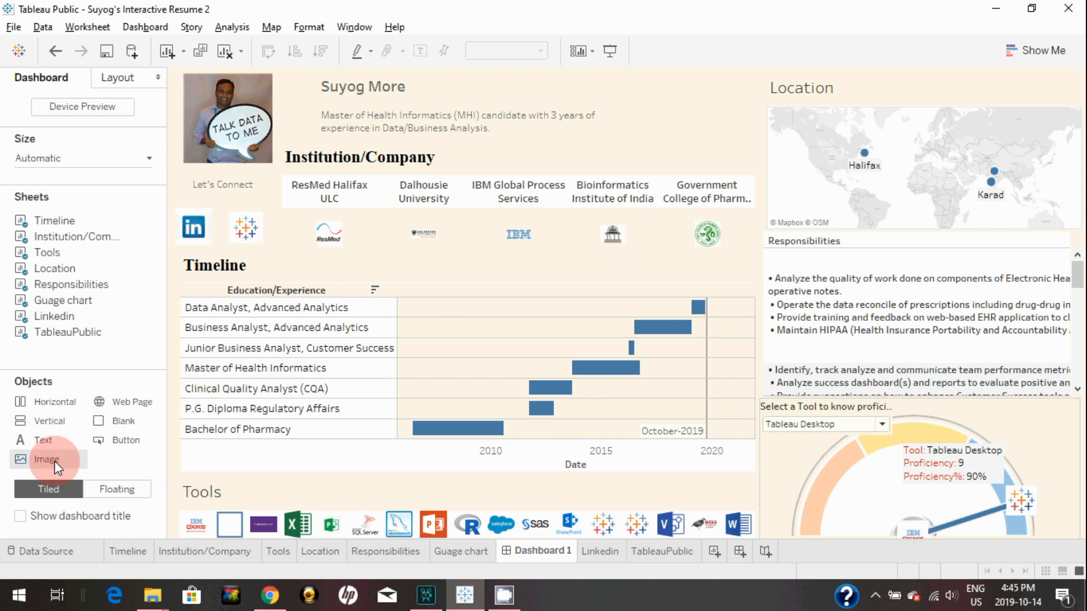
{"action": "left_click_drag", "start_coordinate": [54, 463], "coordinate": [625, 187]}
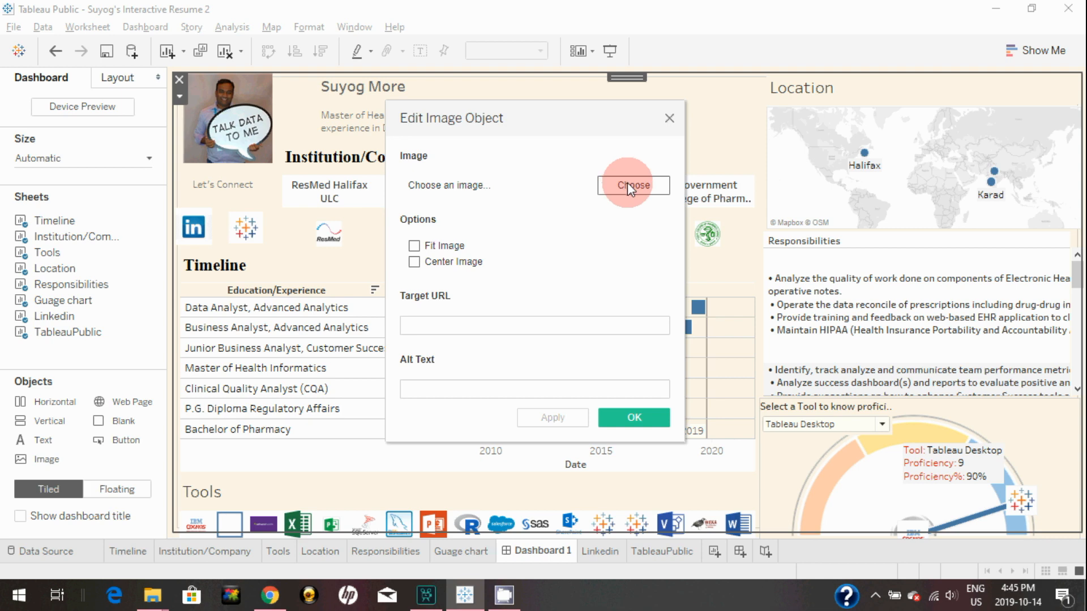
{"action": "left_click", "coordinate": [627, 185]}
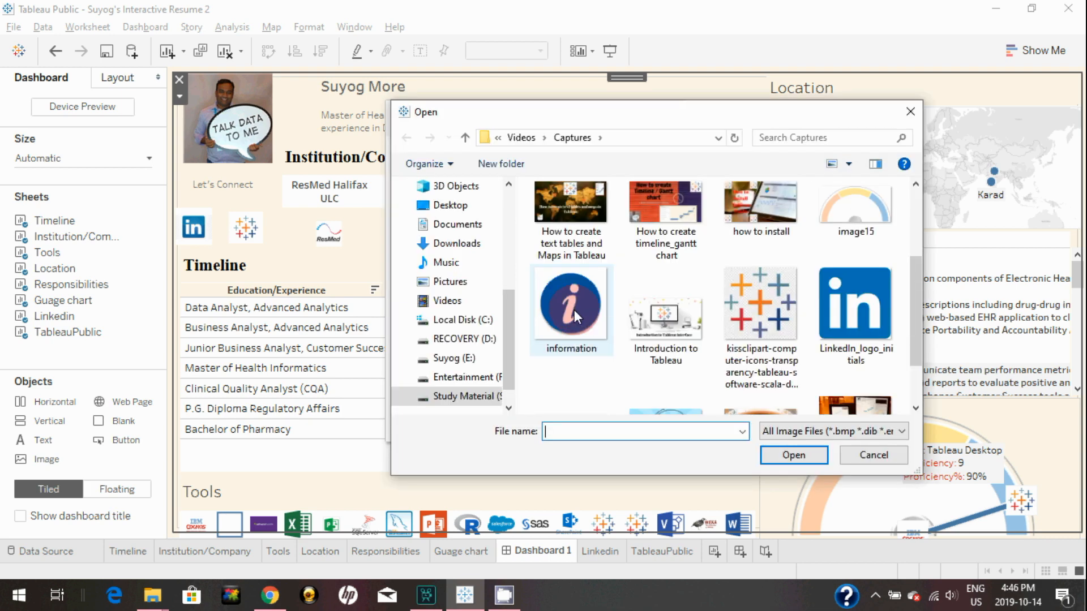
{"action": "left_click", "coordinate": [574, 311]}
{"action": "left_click", "coordinate": [794, 455]}
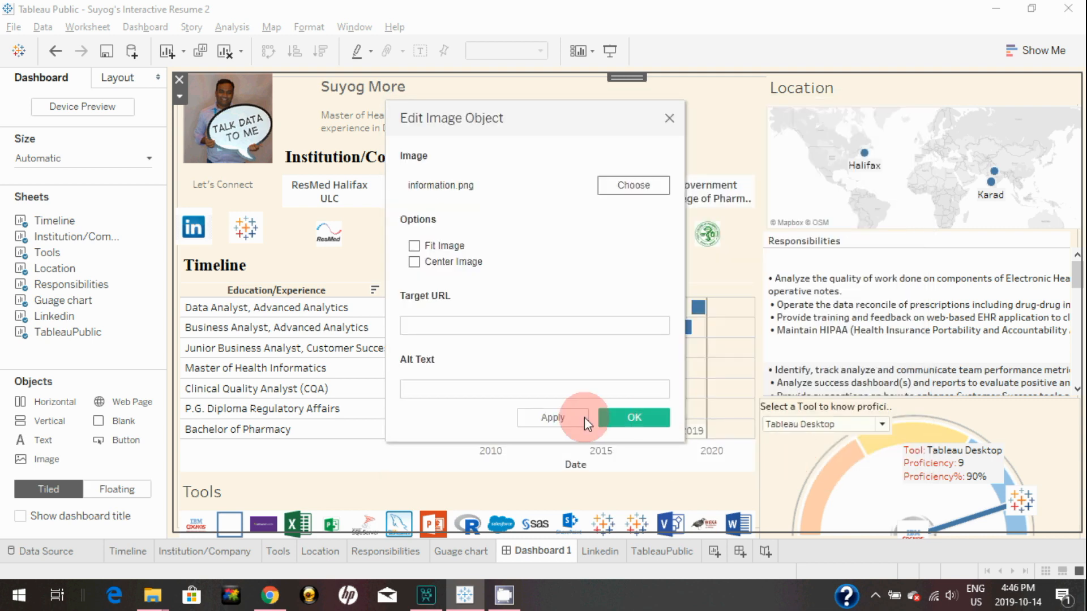
{"action": "left_click", "coordinate": [622, 418]}
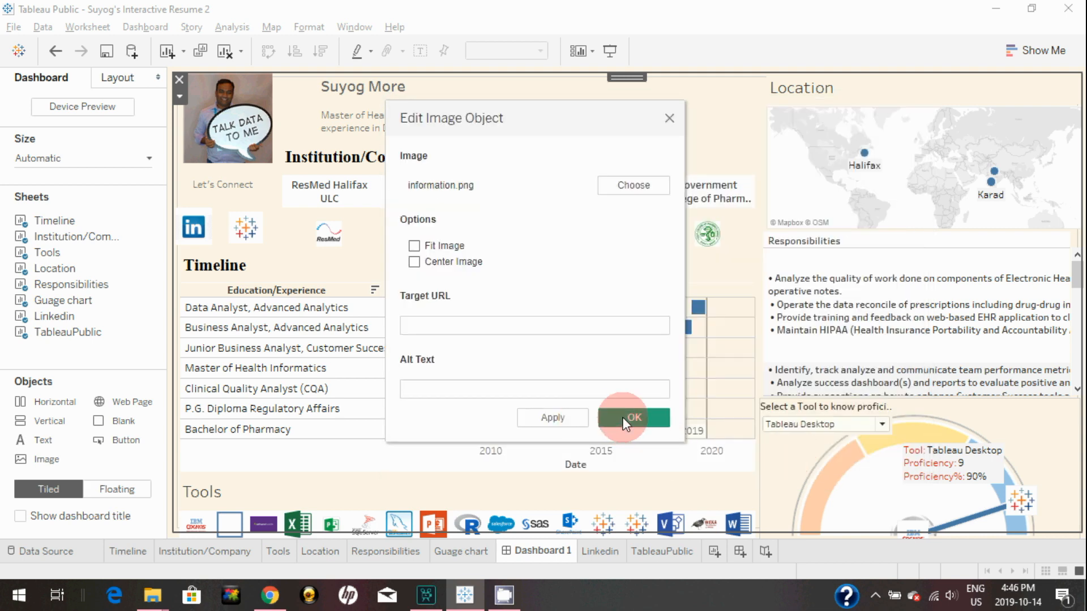
Shrink the information icon, place it at the gauge chart's base, and preview full-screen
{"action": "left_click_drag", "start_coordinate": [487, 265], "coordinate": [259, 141]}
{"action": "left_click_drag", "start_coordinate": [236, 106], "coordinate": [906, 513]}
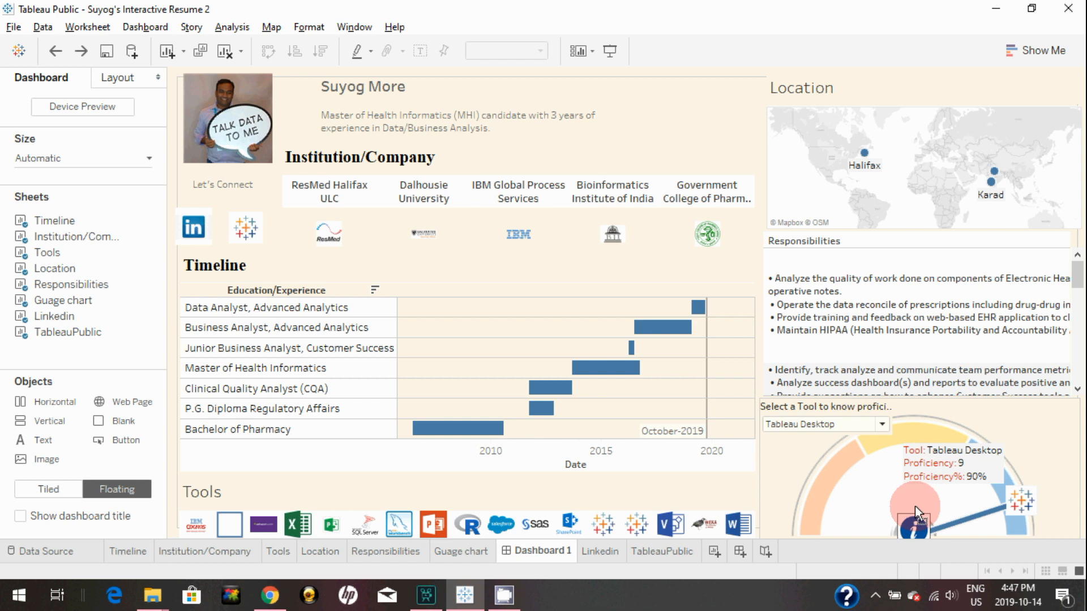
{"action": "left_click_drag", "start_coordinate": [914, 507], "coordinate": [914, 507]}
{"action": "left_click", "coordinate": [704, 111]}
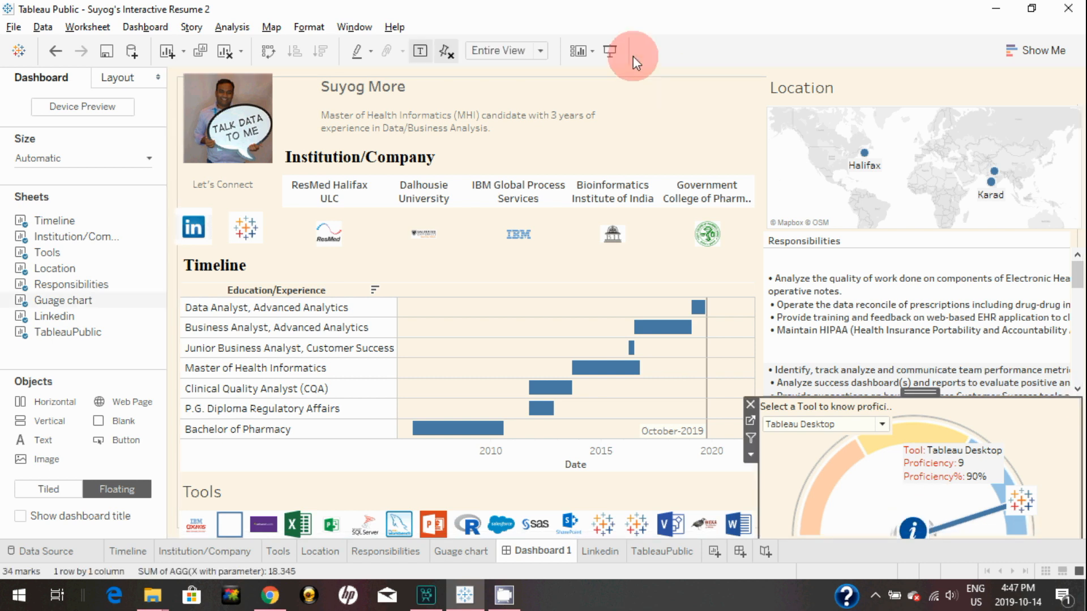
{"action": "left_click", "coordinate": [611, 51]}
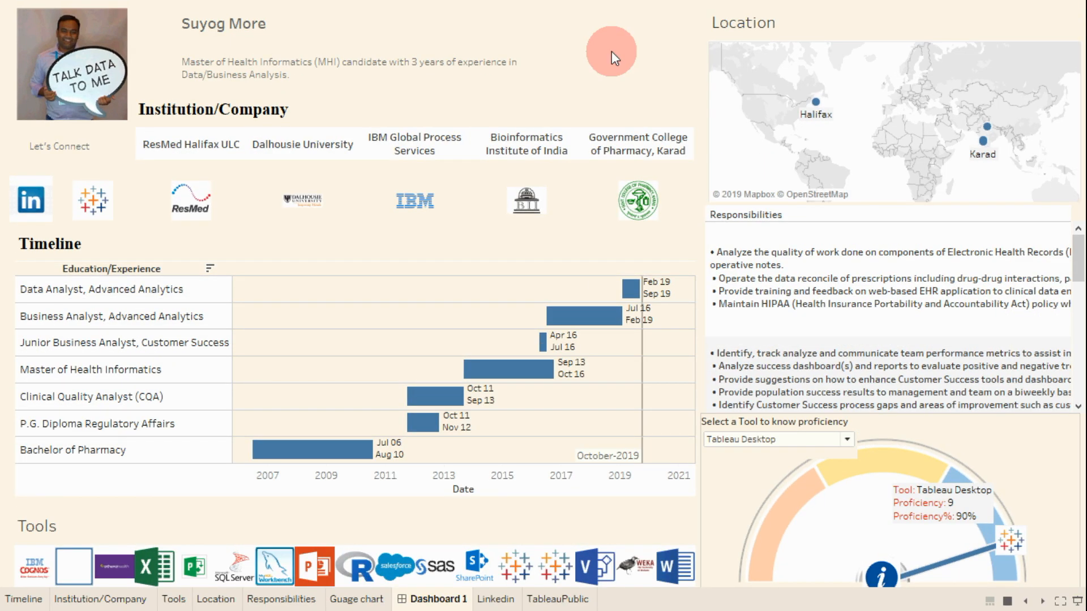
Exit presentation mode back to the Dashboard 1 editing workspace
{"action": "key", "text": "Escape"}
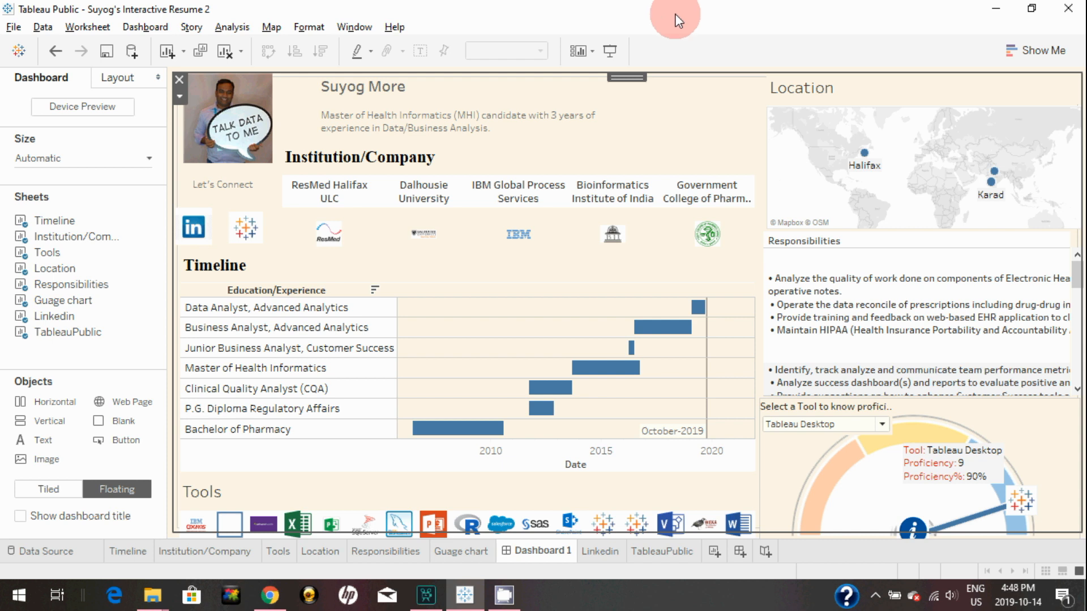
Inspect the Institution/Company logos and LinkedIn icon objects, then bring up the Dashboard menu
{"action": "left_click", "coordinate": [331, 239]}
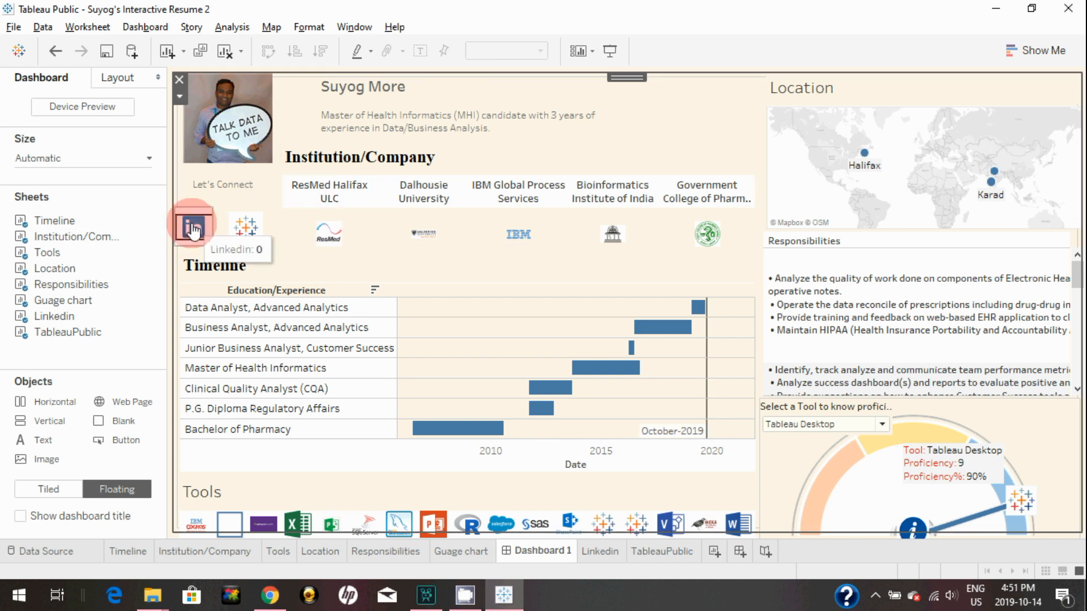
{"action": "left_click", "coordinate": [193, 229]}
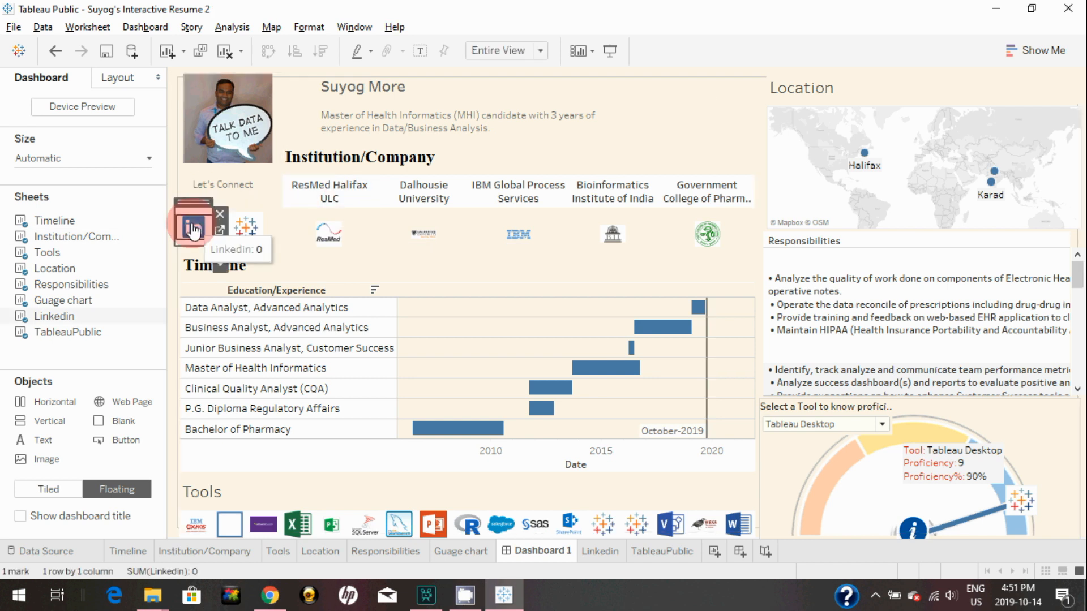
{"action": "left_click", "coordinate": [529, 123]}
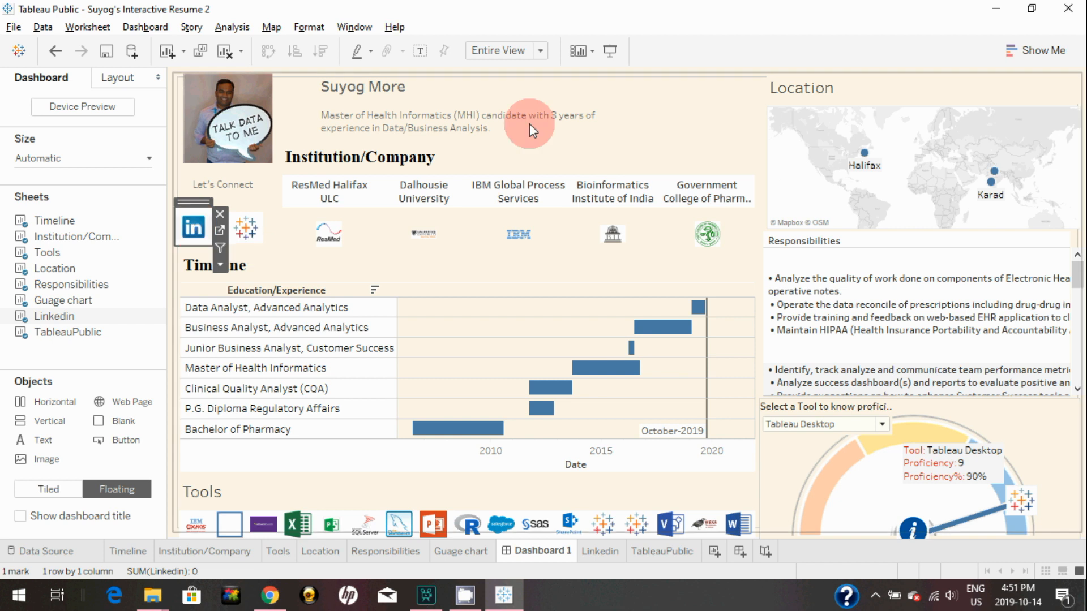
{"action": "double_click", "coordinate": [595, 121]}
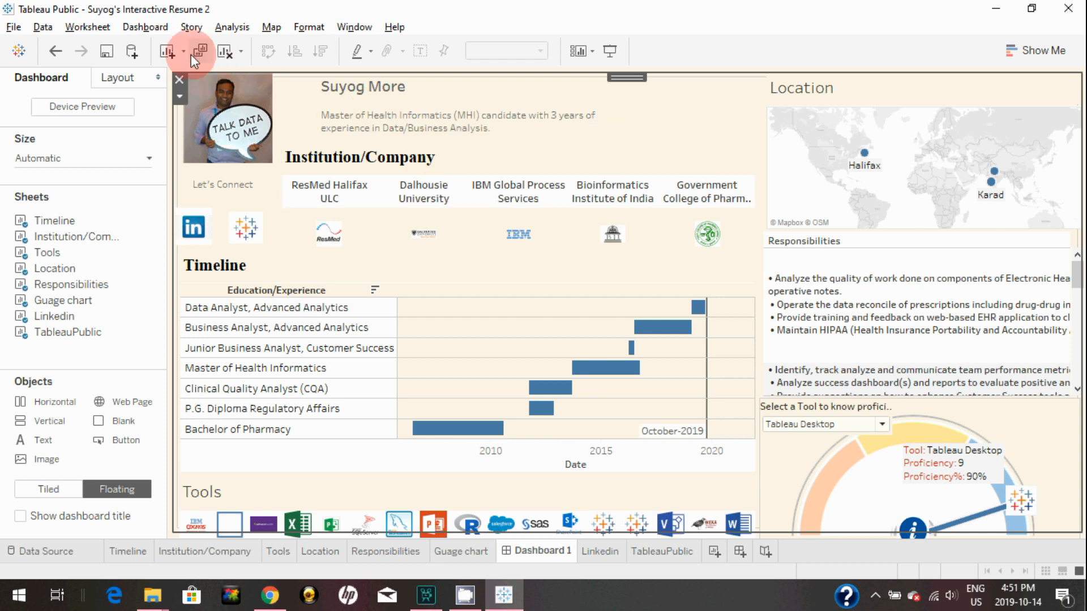
{"action": "left_click", "coordinate": [143, 28]}
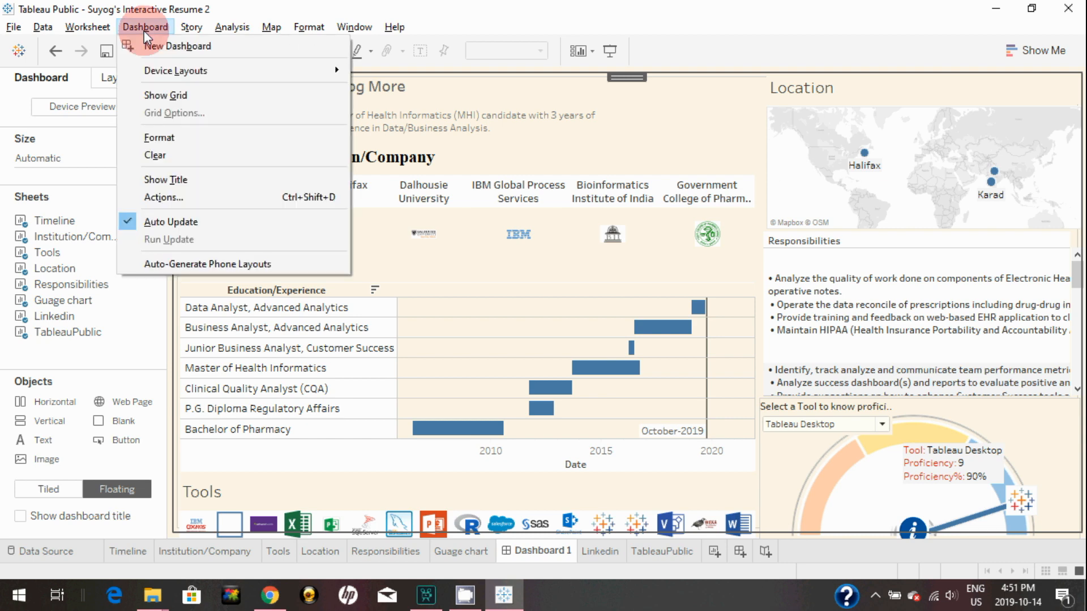
Start a new highlight action with Institution/Company as its only source sheet
{"action": "left_click", "coordinate": [174, 199]}
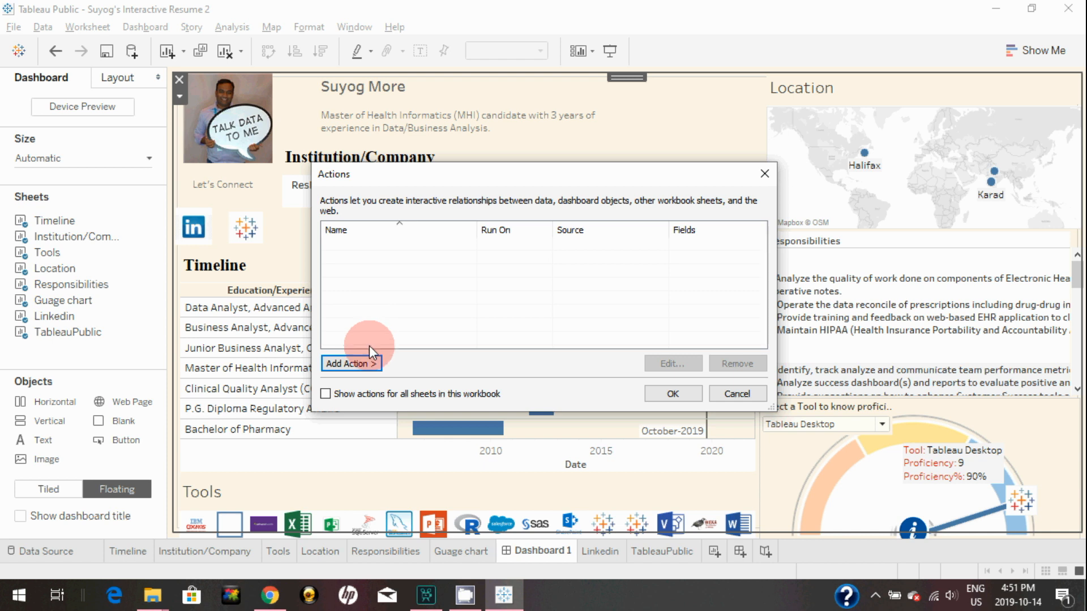
{"action": "left_click", "coordinate": [354, 365]}
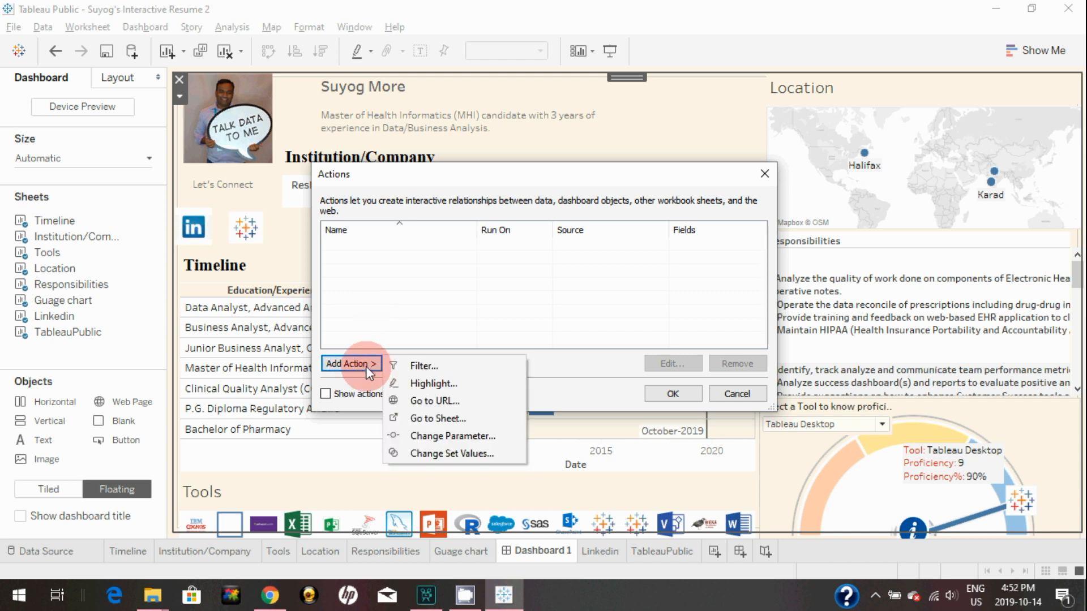
{"action": "left_click", "coordinate": [431, 383]}
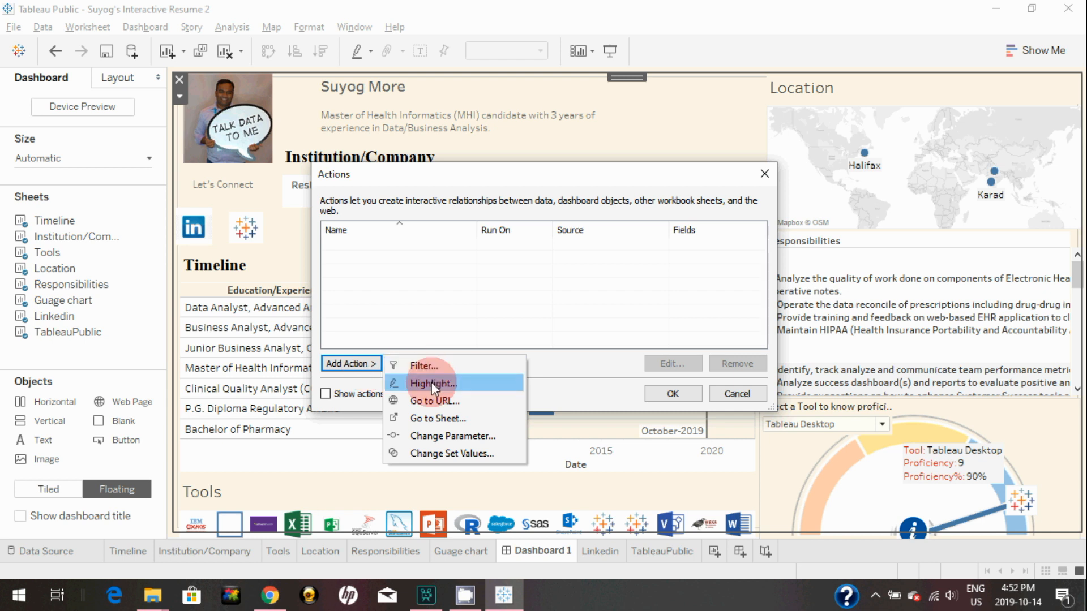
{"action": "left_click", "coordinate": [431, 383]}
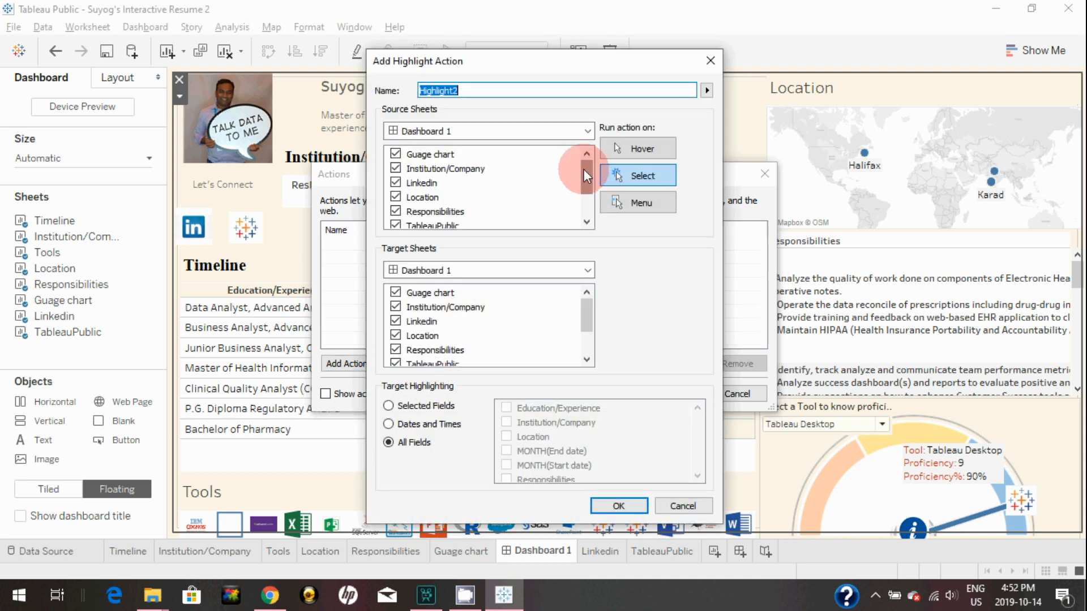
{"action": "left_click", "coordinate": [395, 155]}
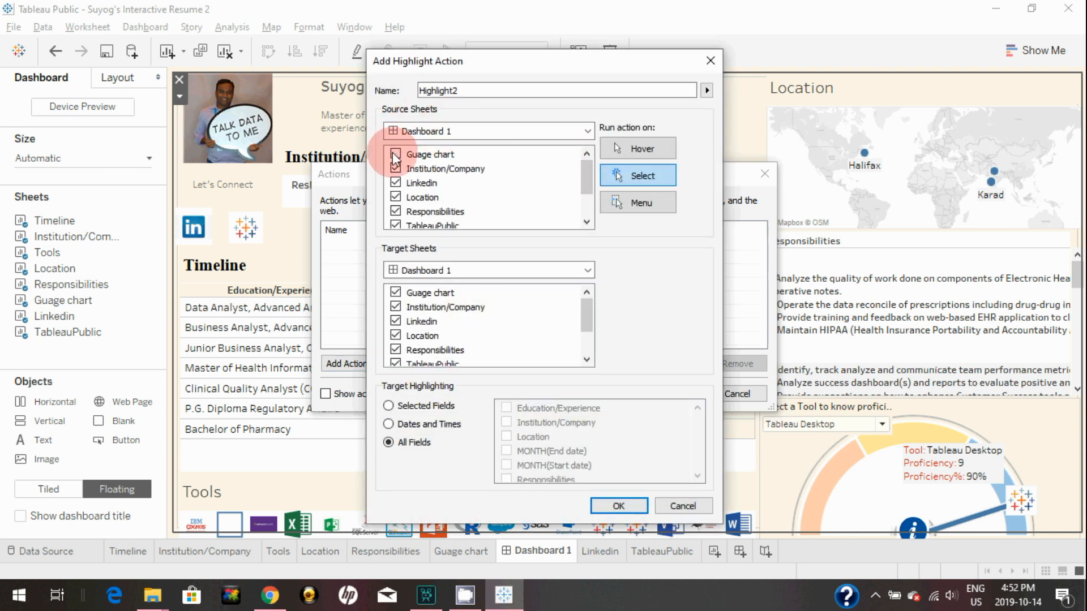
{"action": "left_click", "coordinate": [397, 185]}
{"action": "left_click", "coordinate": [395, 197]}
{"action": "left_click", "coordinate": [396, 211]}
{"action": "left_click", "coordinate": [396, 224]}
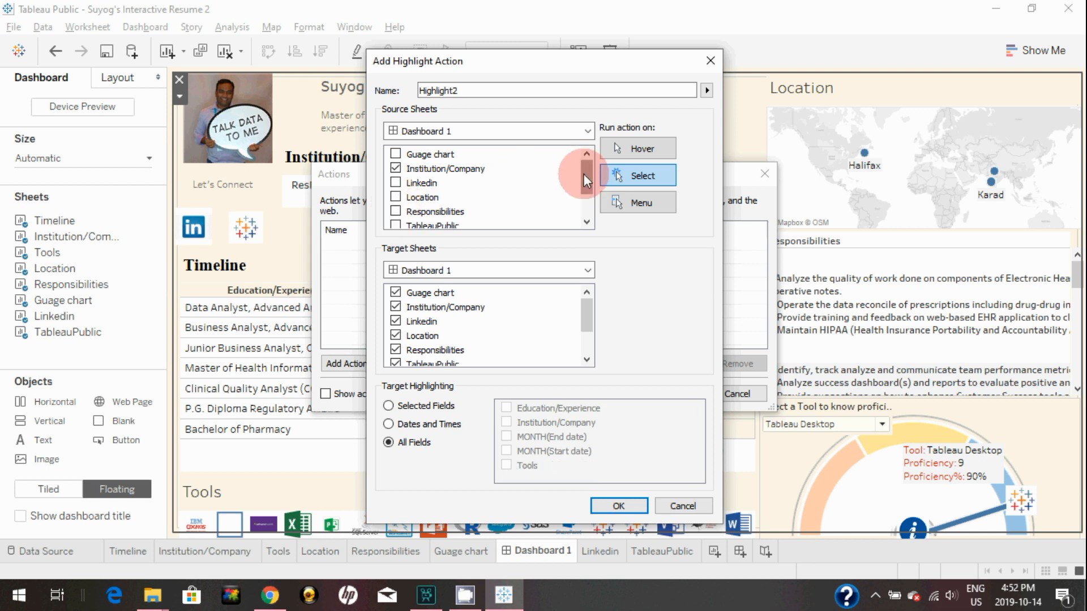
{"action": "left_click_drag", "start_coordinate": [586, 174], "coordinate": [587, 193]}
{"action": "left_click", "coordinate": [396, 197]}
{"action": "left_click", "coordinate": [395, 211]}
{"action": "left_click_drag", "start_coordinate": [590, 198], "coordinate": [585, 157]}
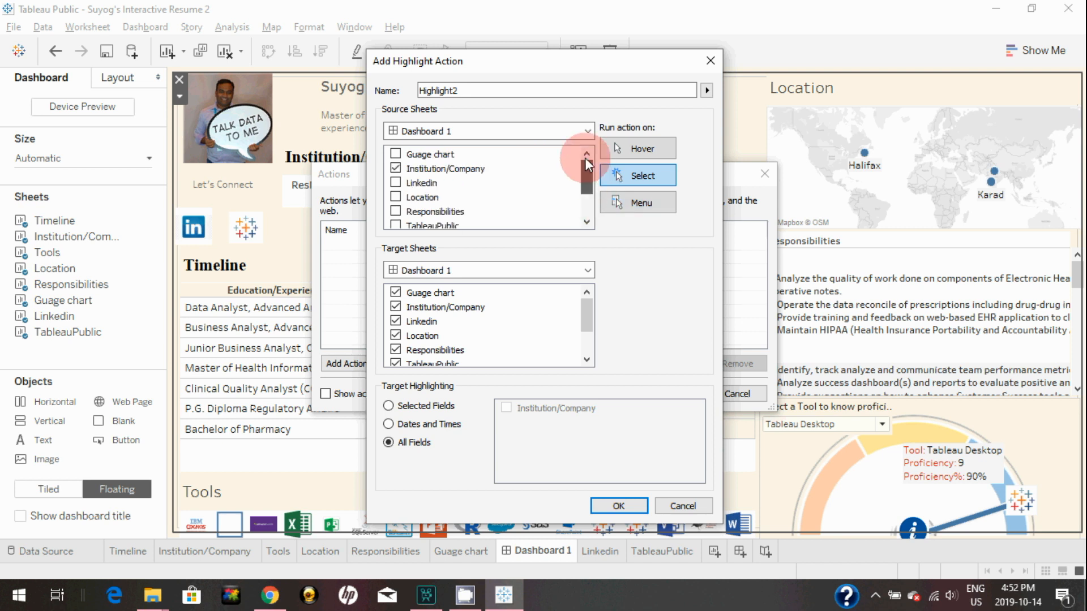
Make Timeline the only highlight target and save the Highlight2 action
{"action": "left_click", "coordinate": [519, 335]}
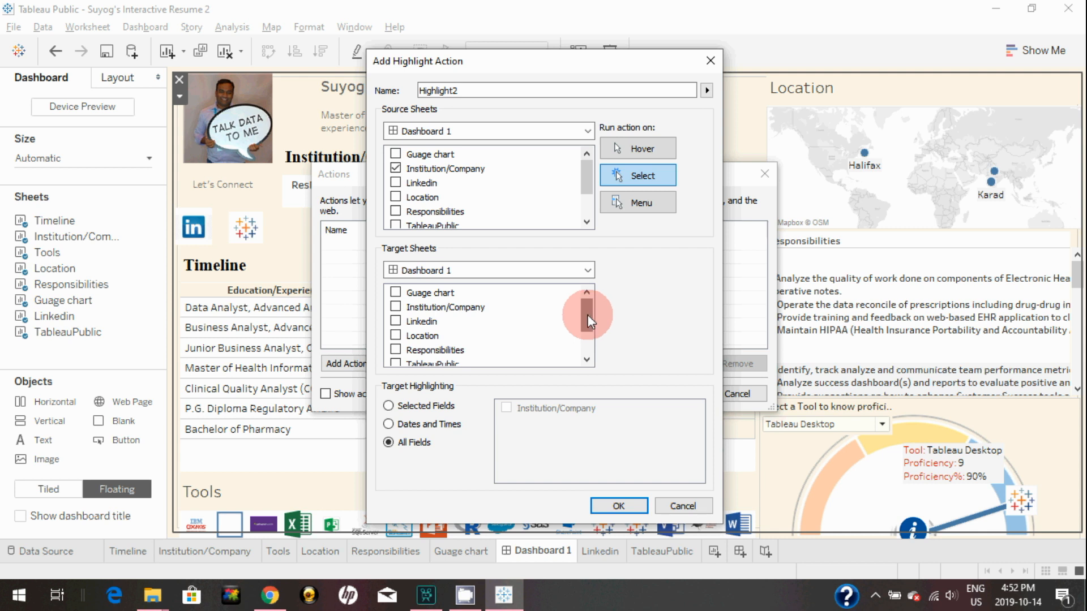
{"action": "left_click_drag", "start_coordinate": [588, 321], "coordinate": [592, 358]}
{"action": "left_click", "coordinate": [393, 351]}
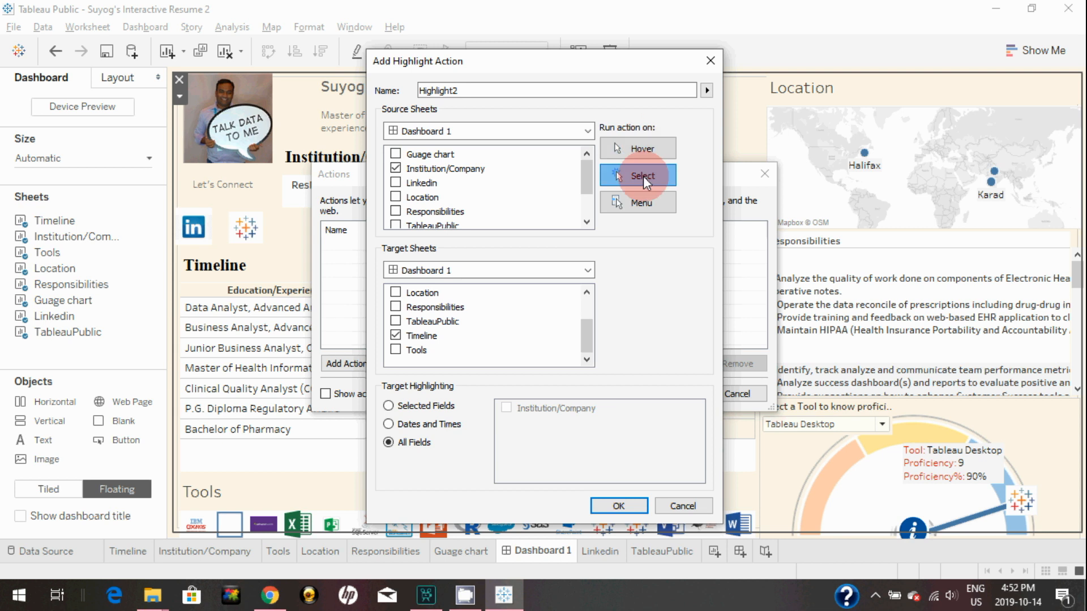
{"action": "left_click", "coordinate": [623, 506]}
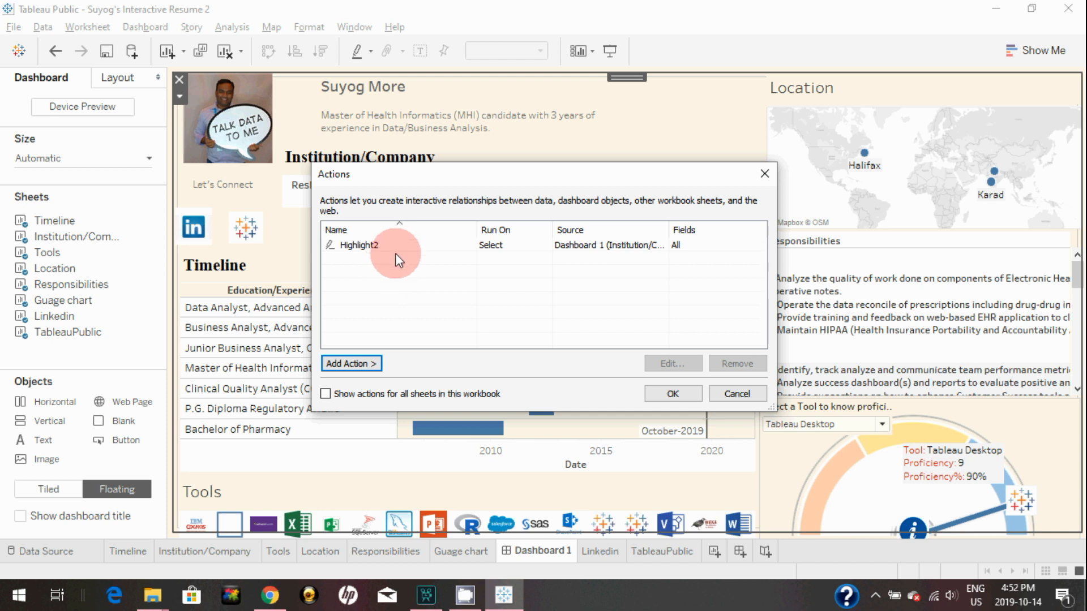
{"action": "left_click", "coordinate": [679, 395]}
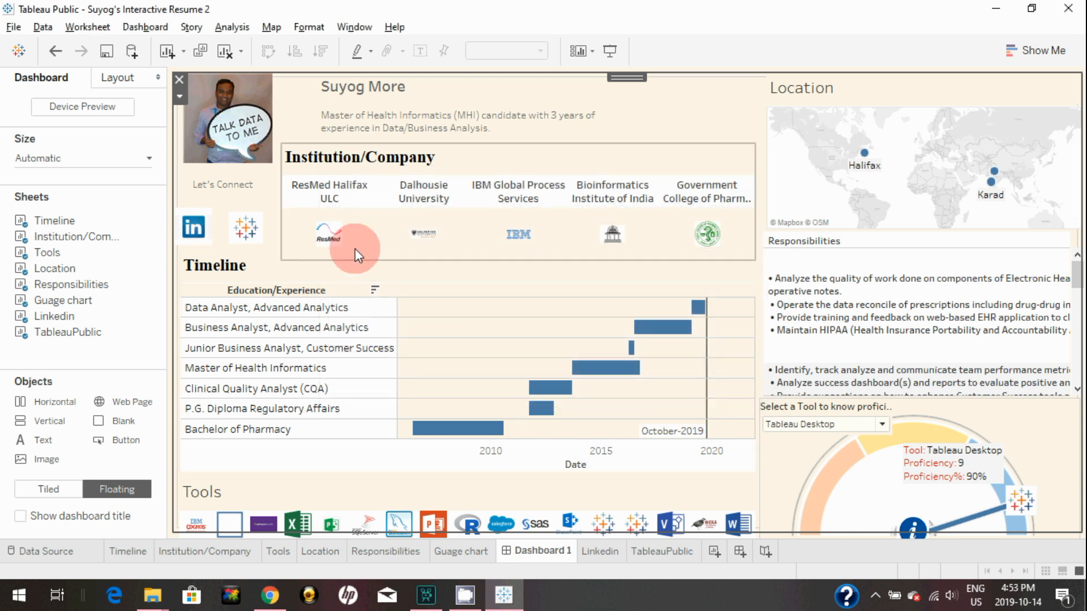
Test the highlight by selecting and clearing the ResMed logo, then return to the Dashboard menu
{"action": "left_click", "coordinate": [334, 245]}
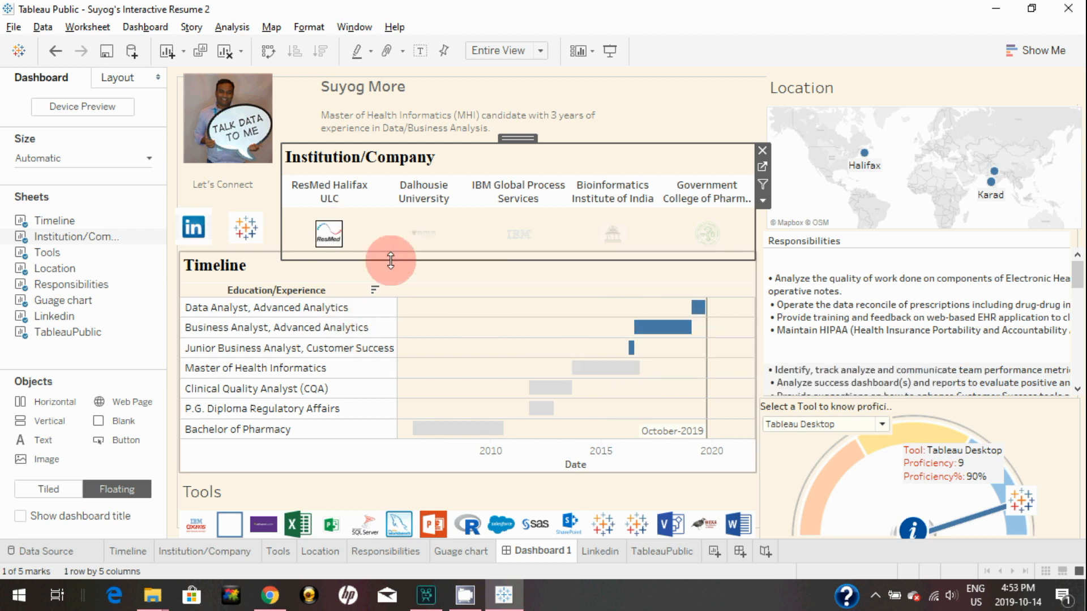
{"action": "left_click", "coordinate": [328, 245]}
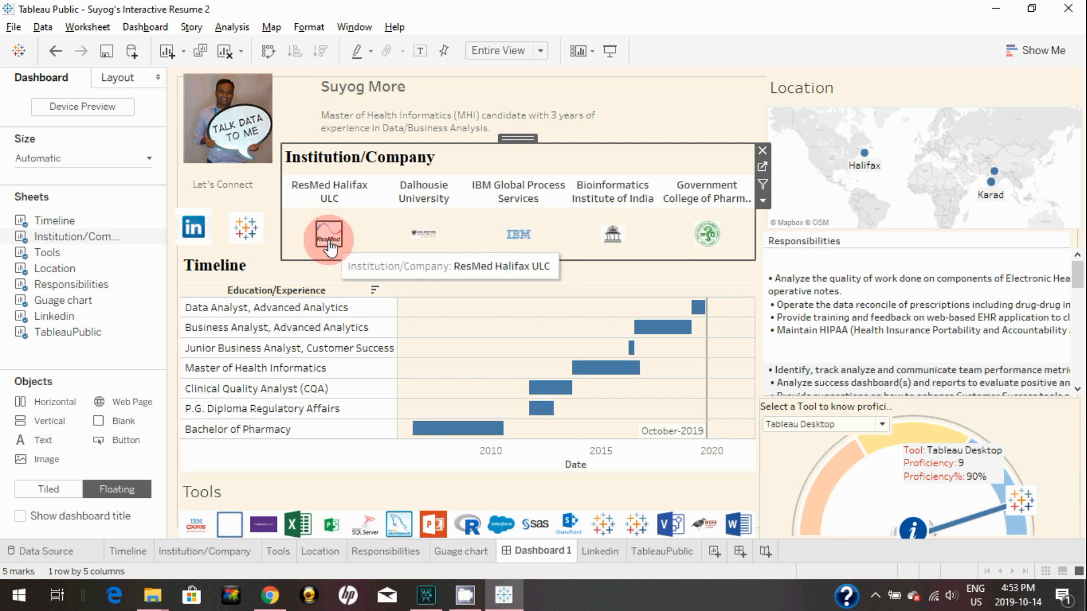
{"action": "left_click", "coordinate": [192, 28]}
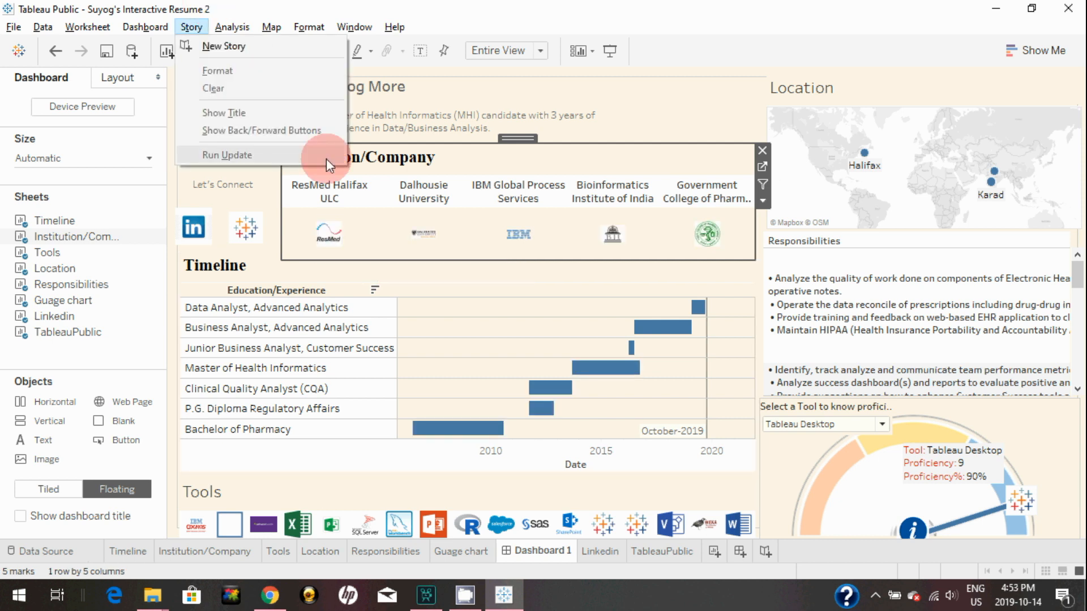
{"action": "left_click", "coordinate": [144, 27]}
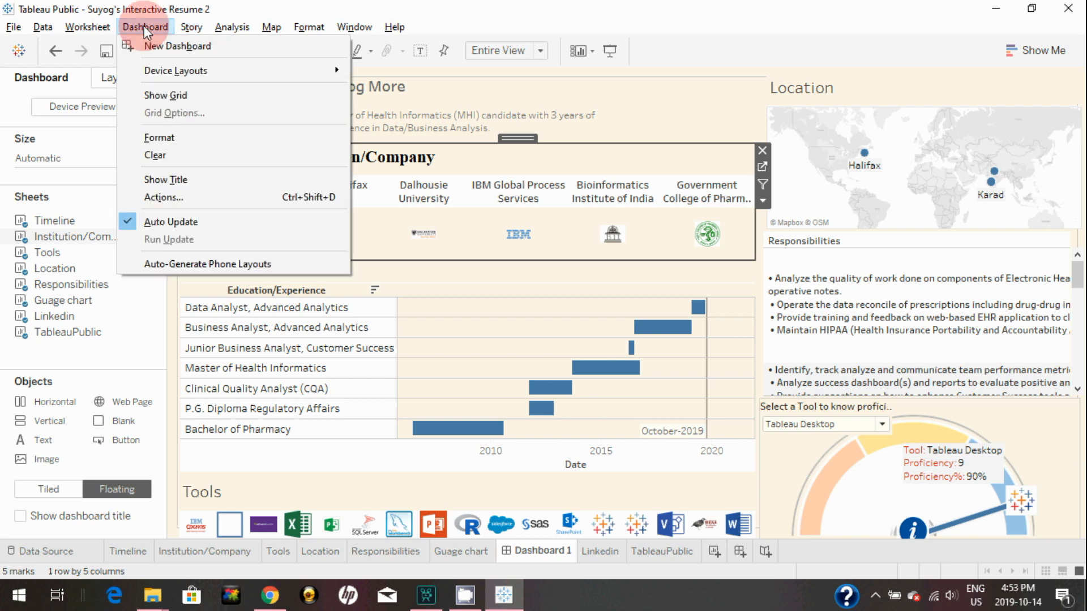
Start a filter action run on select with Institution/Company as the only source
{"action": "left_click", "coordinate": [173, 197]}
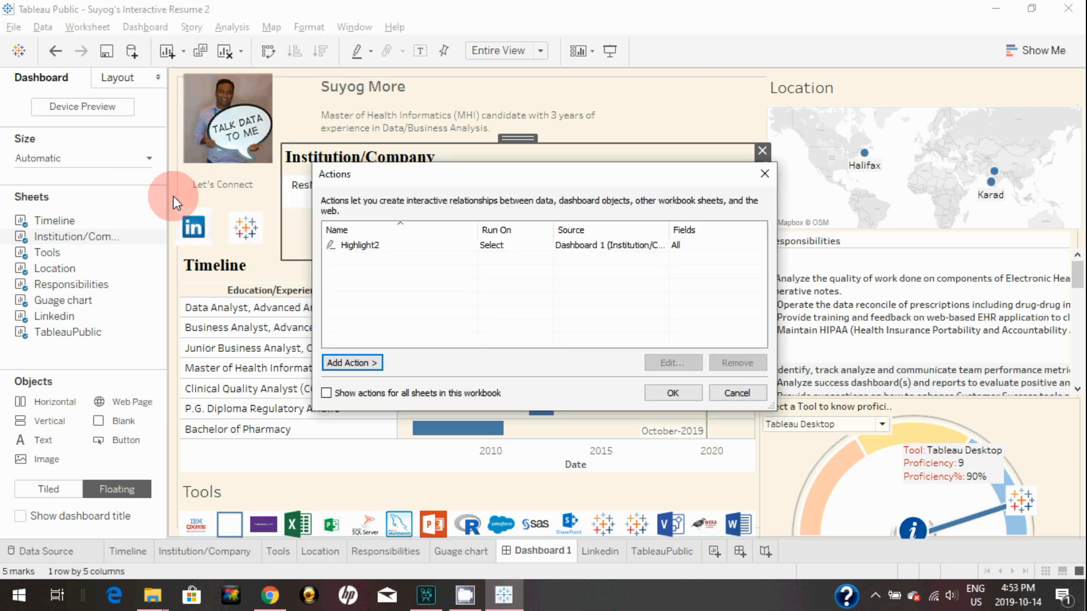
{"action": "left_click", "coordinate": [366, 361]}
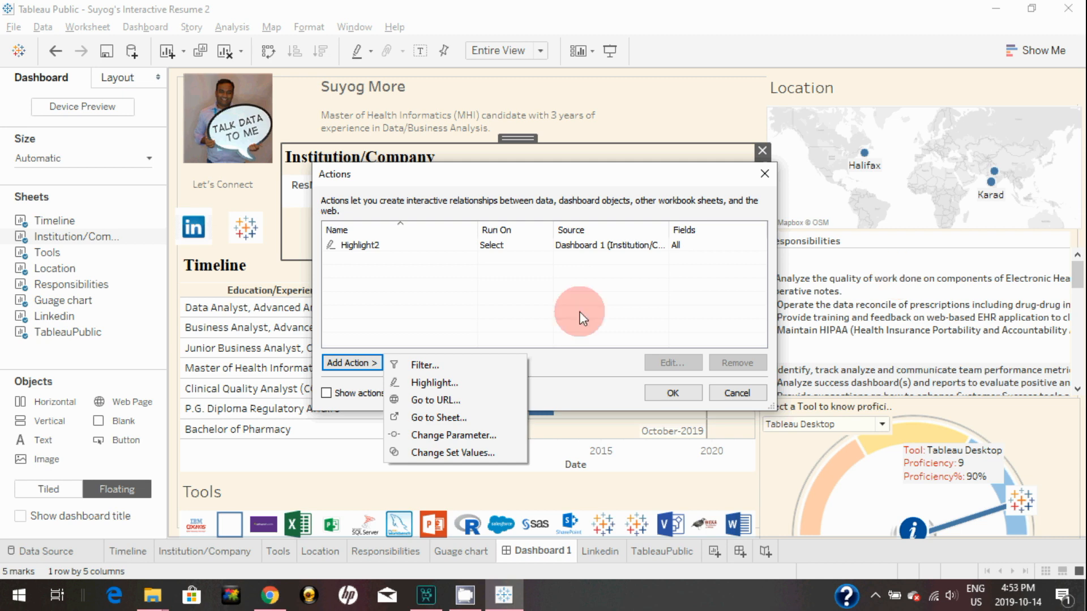
{"action": "left_click", "coordinate": [436, 362]}
{"action": "left_click", "coordinate": [366, 117]}
{"action": "left_click", "coordinate": [366, 161]}
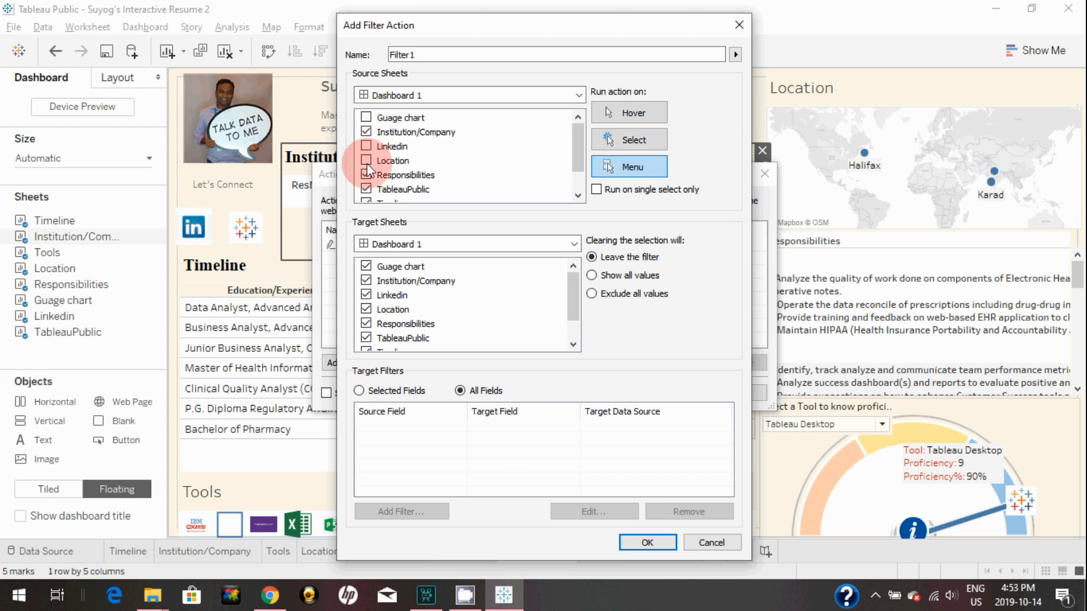
{"action": "left_click", "coordinate": [367, 176]}
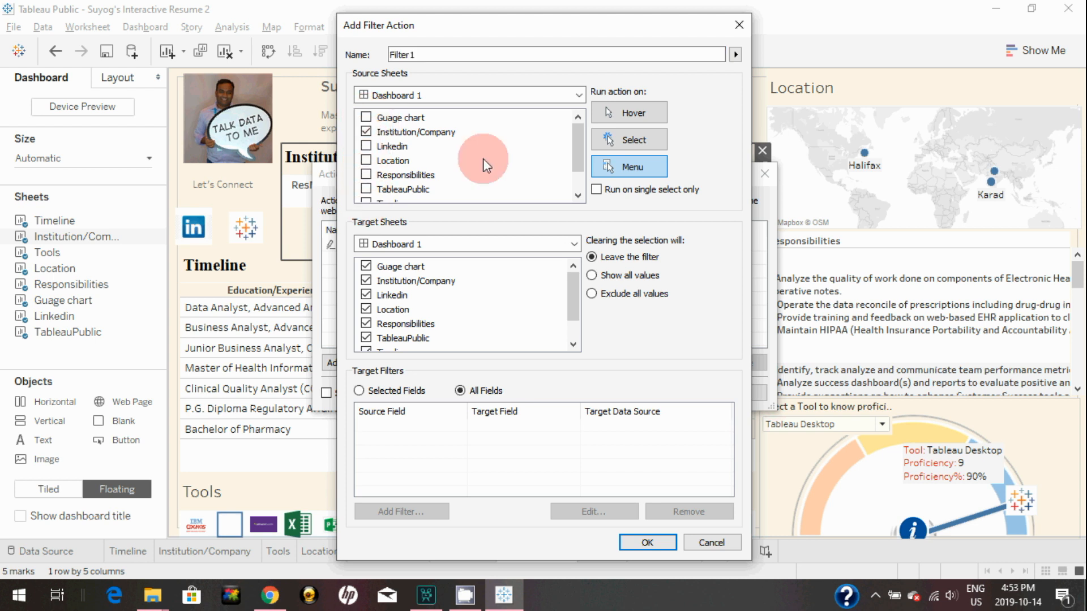
{"action": "left_click_drag", "start_coordinate": [579, 142], "coordinate": [579, 163]}
{"action": "left_click", "coordinate": [366, 175]}
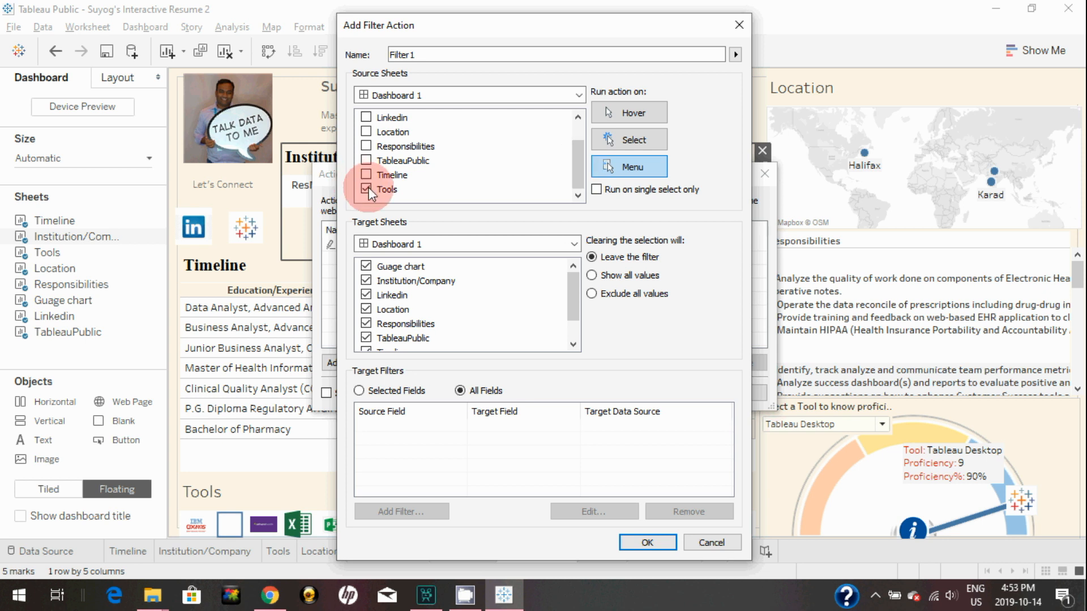
{"action": "left_click", "coordinate": [625, 141]}
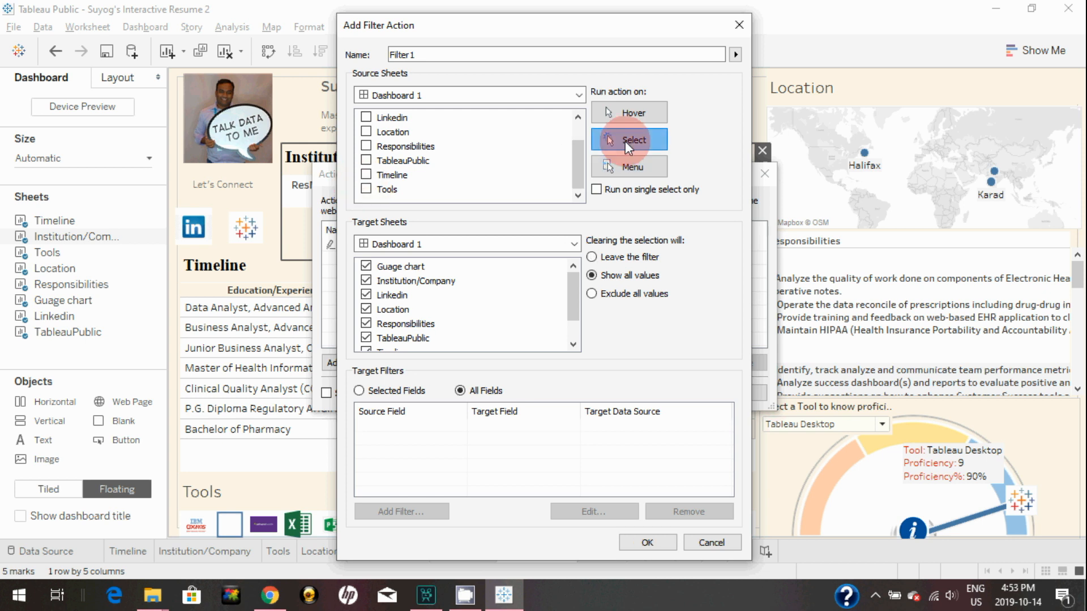
Drop Guage chart, Linkedin, TableauPublic and Timeline as targets and save Filter1
{"action": "left_click", "coordinate": [366, 266]}
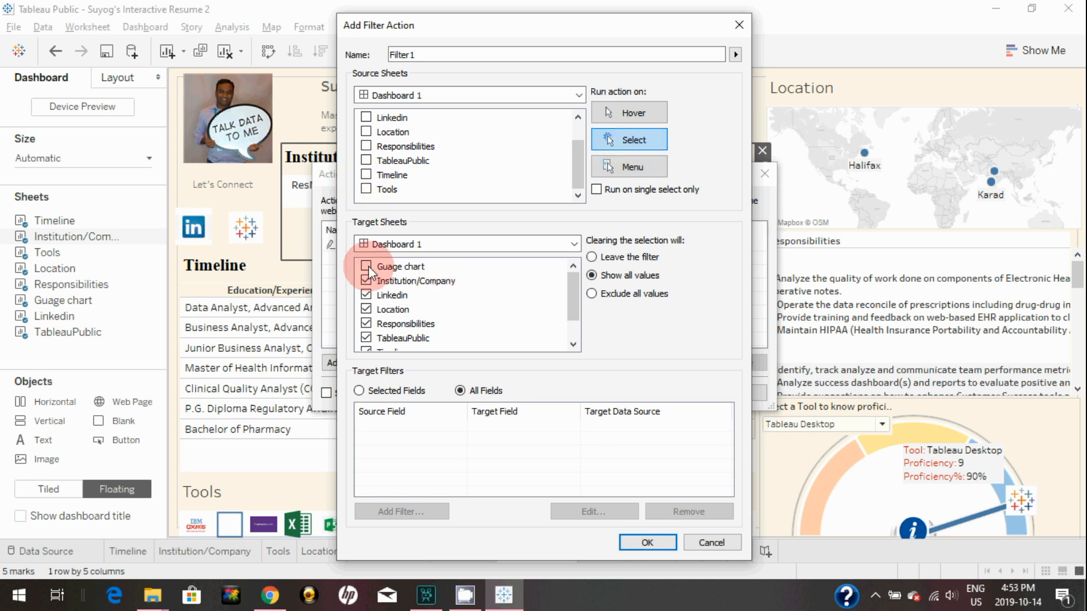
{"action": "left_click", "coordinate": [366, 297]}
{"action": "left_click", "coordinate": [368, 309]}
{"action": "left_click", "coordinate": [366, 324]}
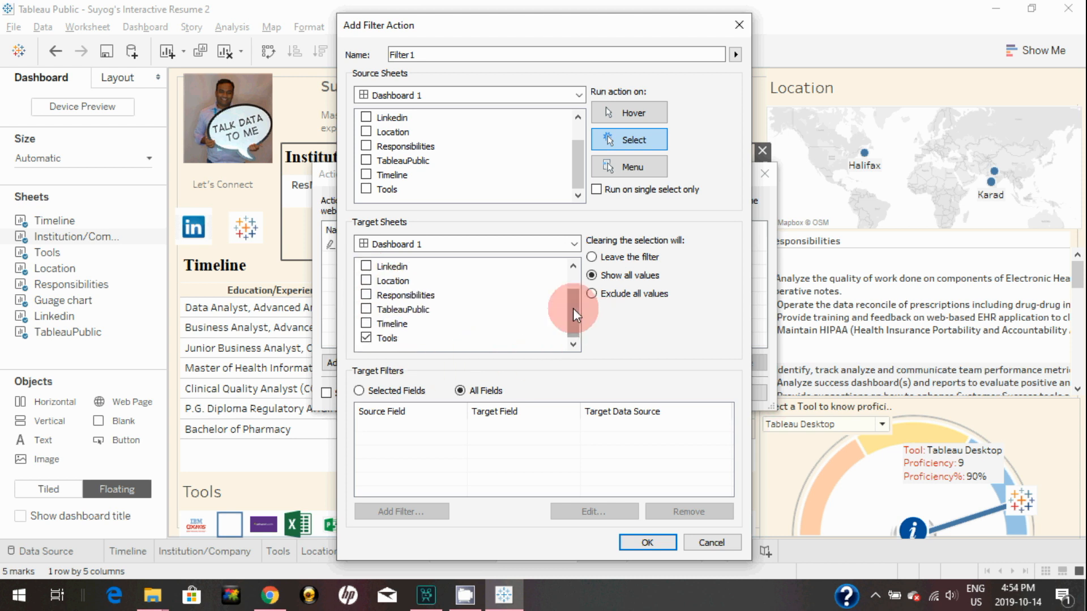
{"action": "mouse_move", "coordinate": [573, 308]}
{"action": "left_mouse_down"}
{"action": "mouse_move", "coordinate": [572, 290]}
{"action": "mouse_move", "coordinate": [572, 320]}
{"action": "left_mouse_up"}
{"action": "left_click", "coordinate": [651, 542]}
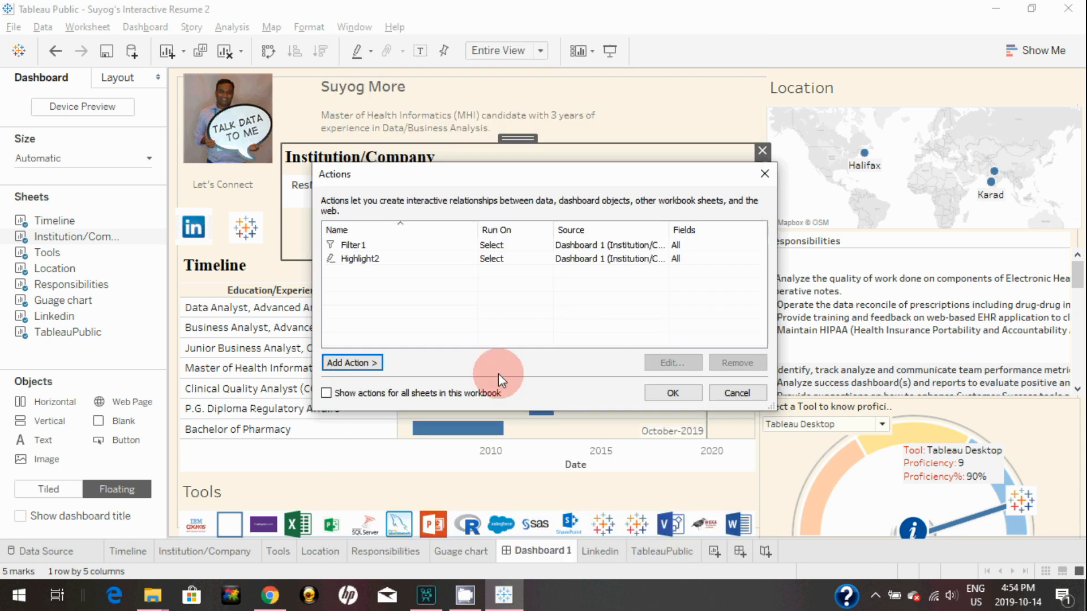
{"action": "left_click", "coordinate": [369, 361]}
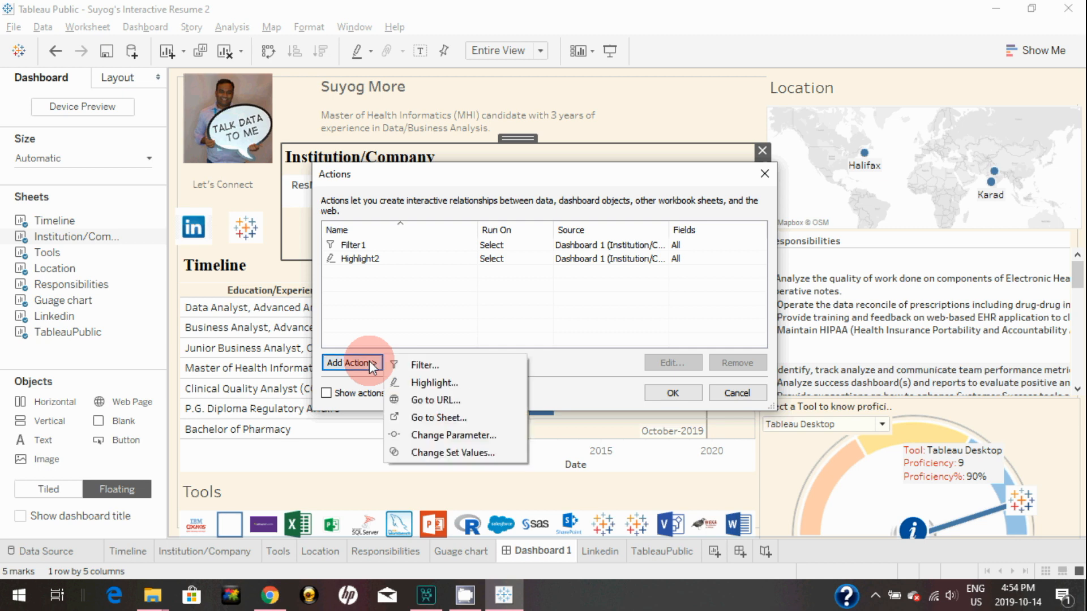
Start Filter2 with Institution/Company as the only source, running on select
{"action": "left_click", "coordinate": [412, 363]}
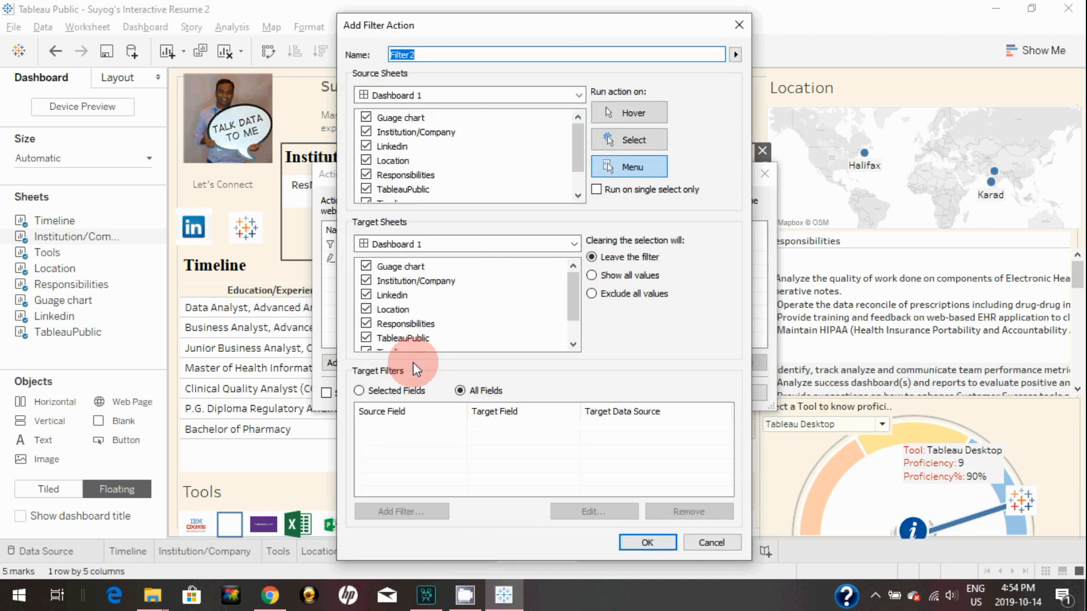
{"action": "left_click", "coordinate": [367, 117]}
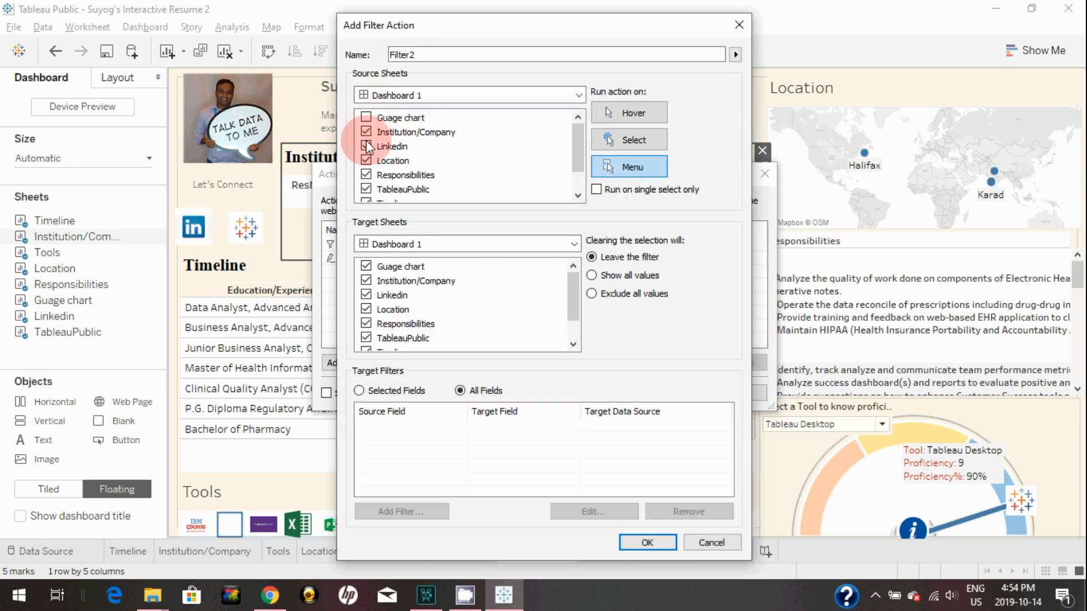
{"action": "left_click_drag", "start_coordinate": [576, 160], "coordinate": [581, 195]}
{"action": "left_click", "coordinate": [368, 191]}
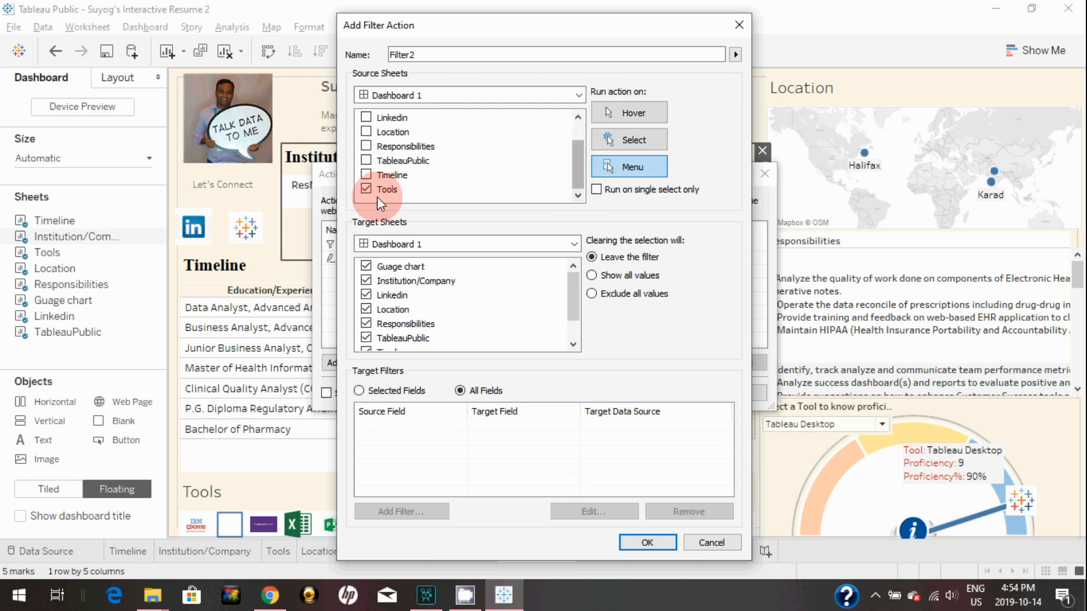
{"action": "left_click", "coordinate": [656, 137]}
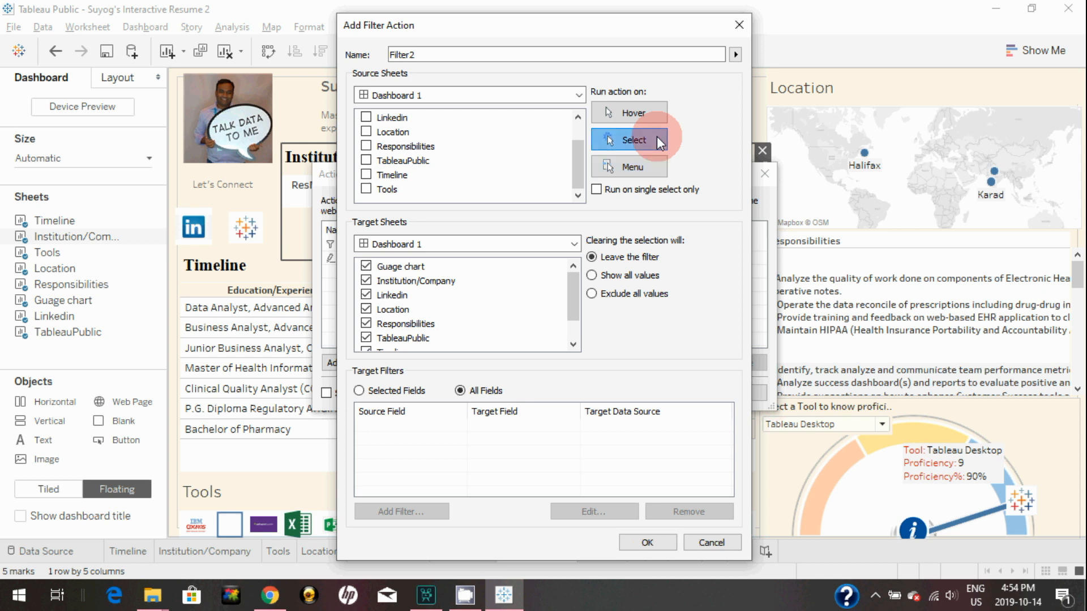
Limit Filter2's target to the Location sheet with Show all values, and save it
{"action": "left_click", "coordinate": [366, 266]}
{"action": "left_click", "coordinate": [366, 280]}
{"action": "left_click", "coordinate": [366, 295]}
{"action": "left_click", "coordinate": [366, 323]}
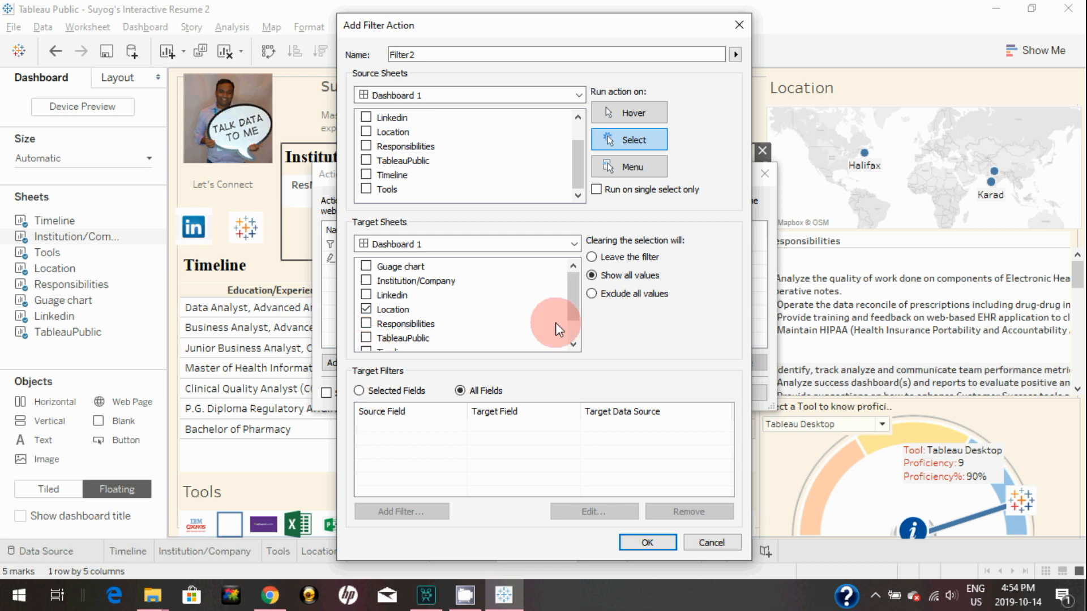
{"action": "left_click_drag", "start_coordinate": [571, 303], "coordinate": [570, 321]}
{"action": "left_click", "coordinate": [366, 338]}
{"action": "left_click", "coordinate": [366, 338]}
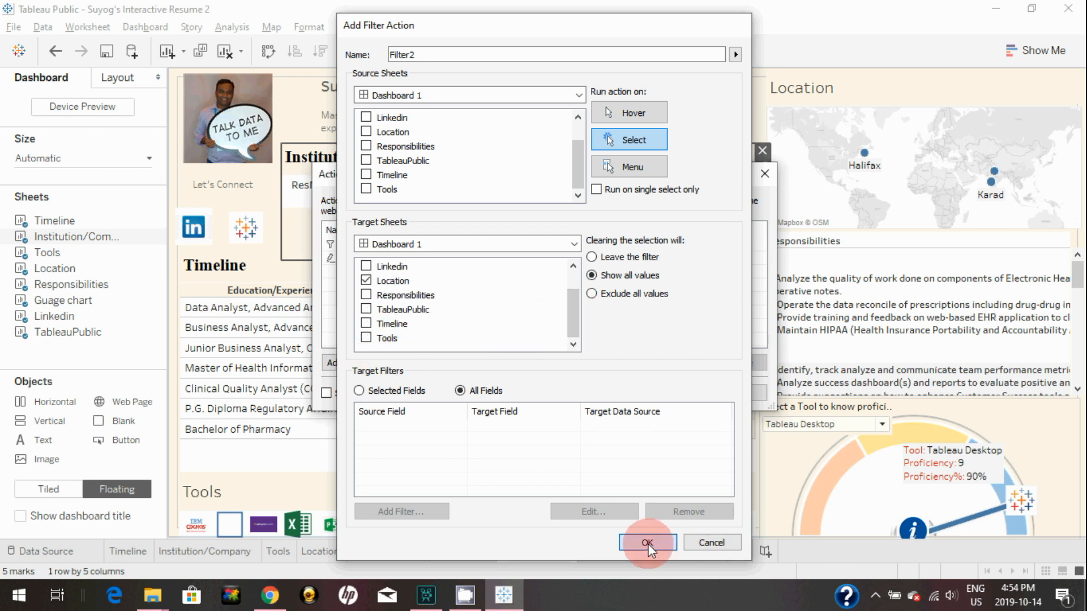
{"action": "left_click", "coordinate": [647, 542]}
{"action": "left_click", "coordinate": [355, 362]}
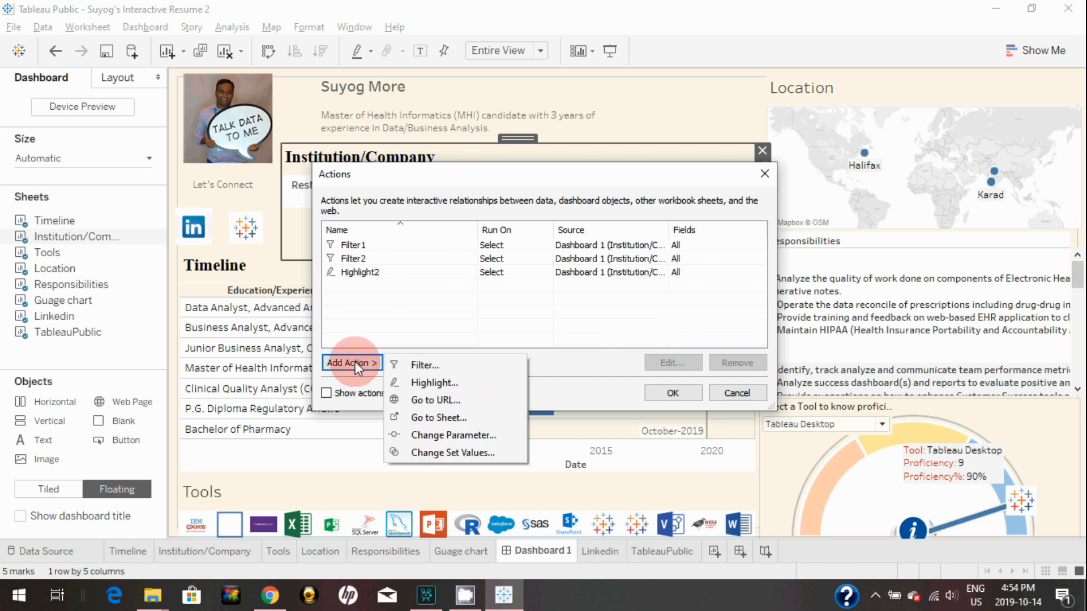
Create Filter3 so Institution/Company selections filter only Responsibilities, then close Actions
{"action": "left_click", "coordinate": [432, 364]}
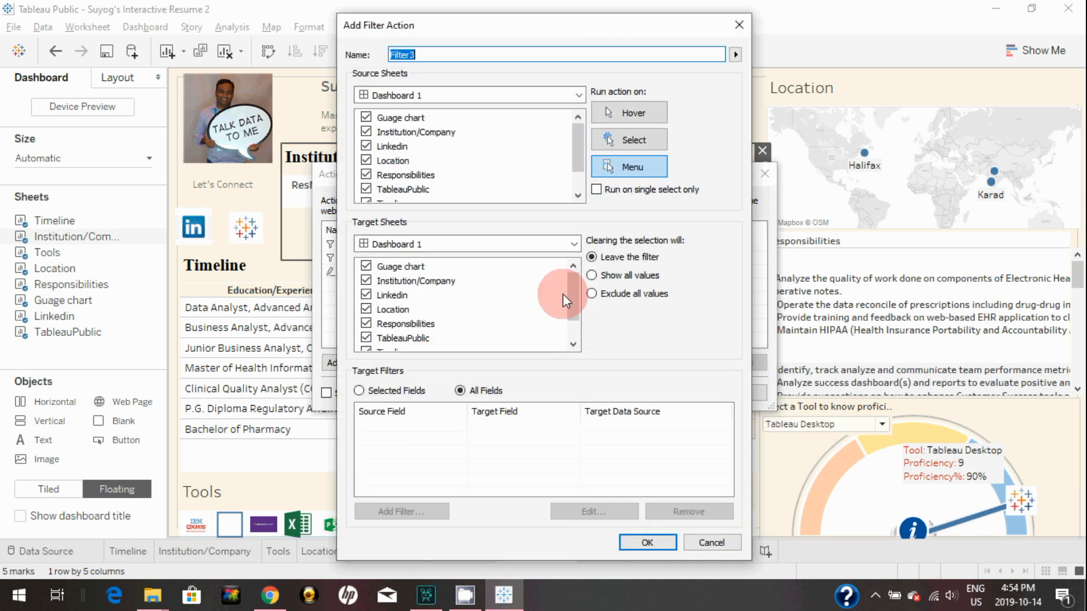
{"action": "left_click", "coordinate": [365, 116]}
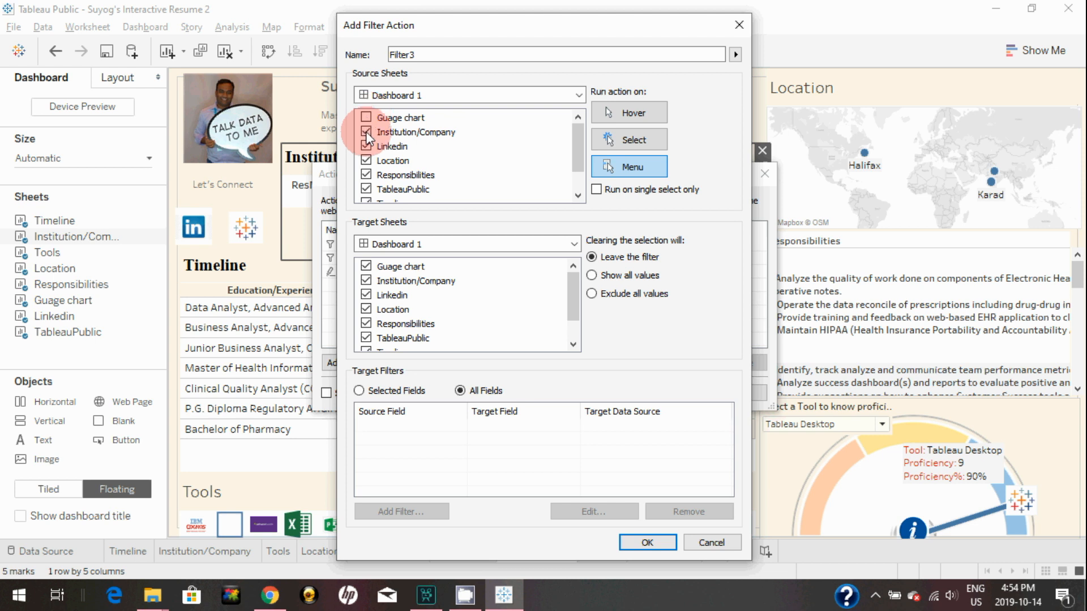
{"action": "left_click", "coordinate": [366, 188]}
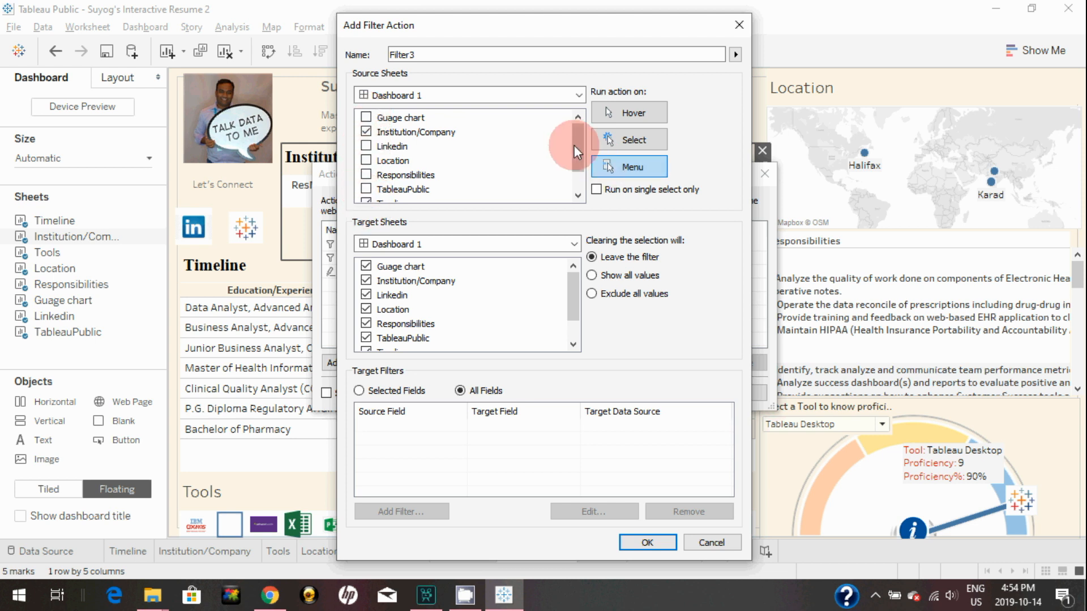
{"action": "left_click_drag", "start_coordinate": [579, 147], "coordinate": [576, 198]}
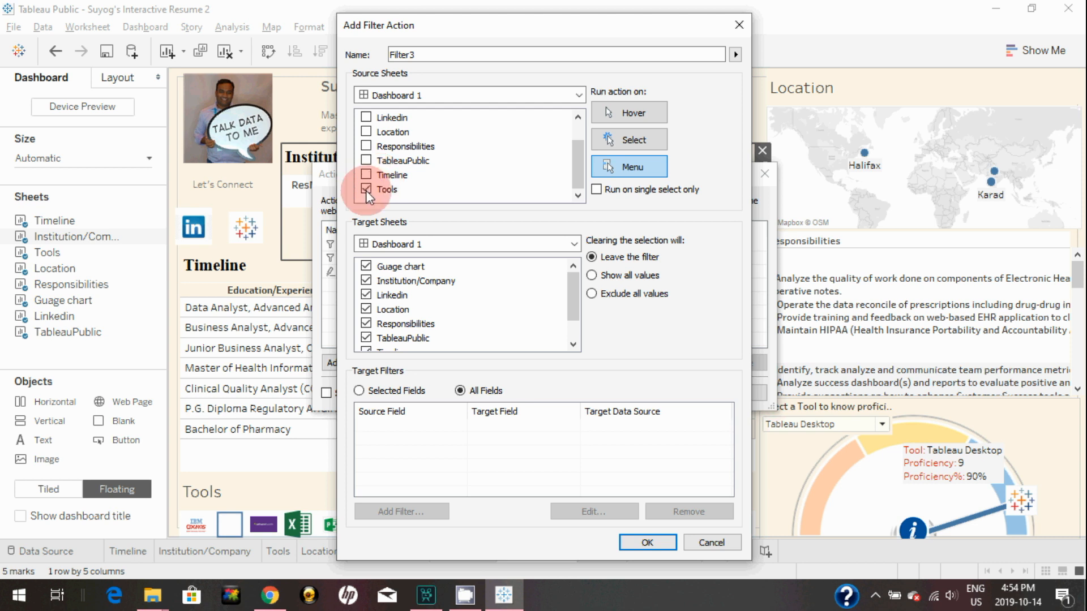
{"action": "left_click", "coordinate": [630, 140]}
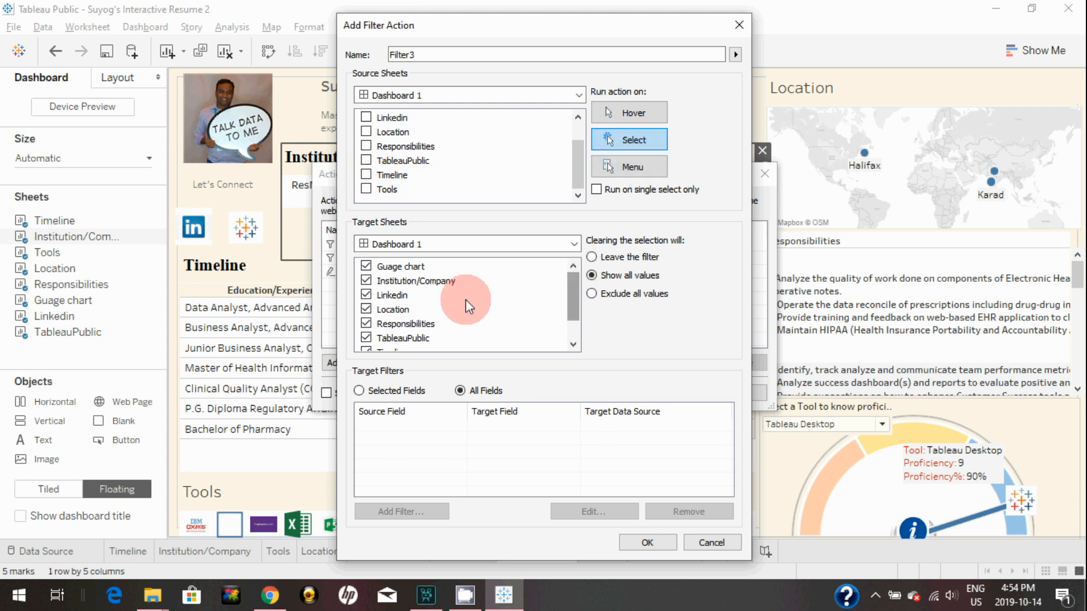
{"action": "left_click", "coordinate": [366, 266]}
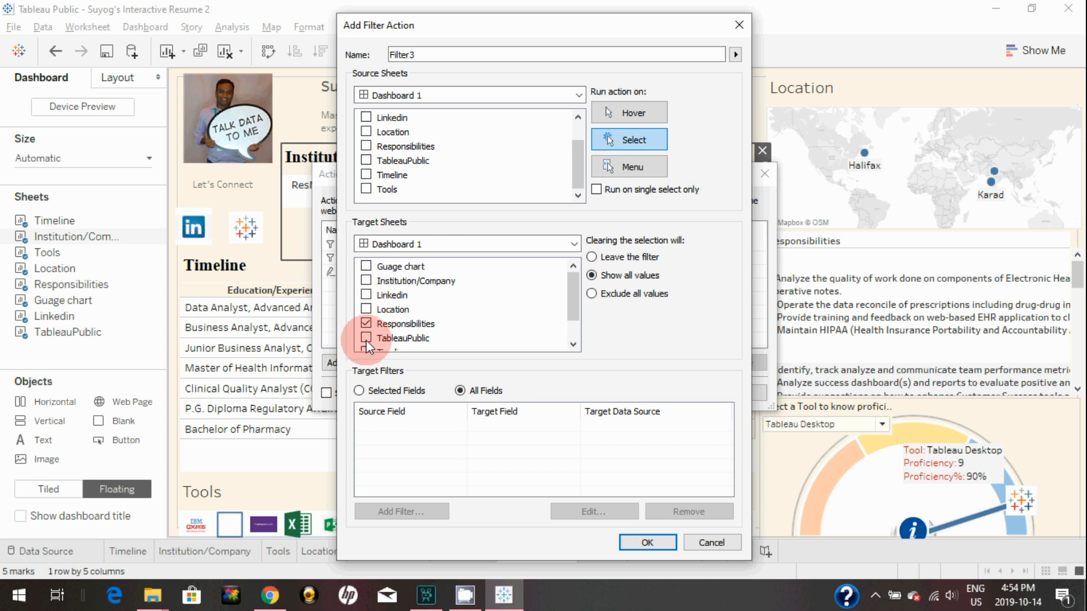
{"action": "left_click_drag", "start_coordinate": [572, 290], "coordinate": [572, 326]}
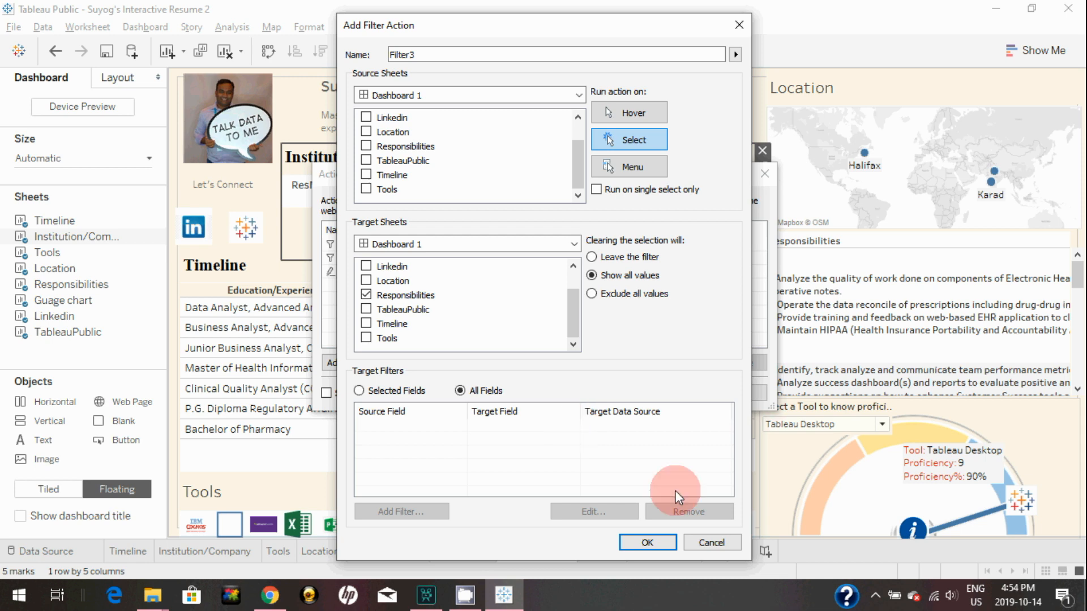
{"action": "left_click", "coordinate": [648, 542]}
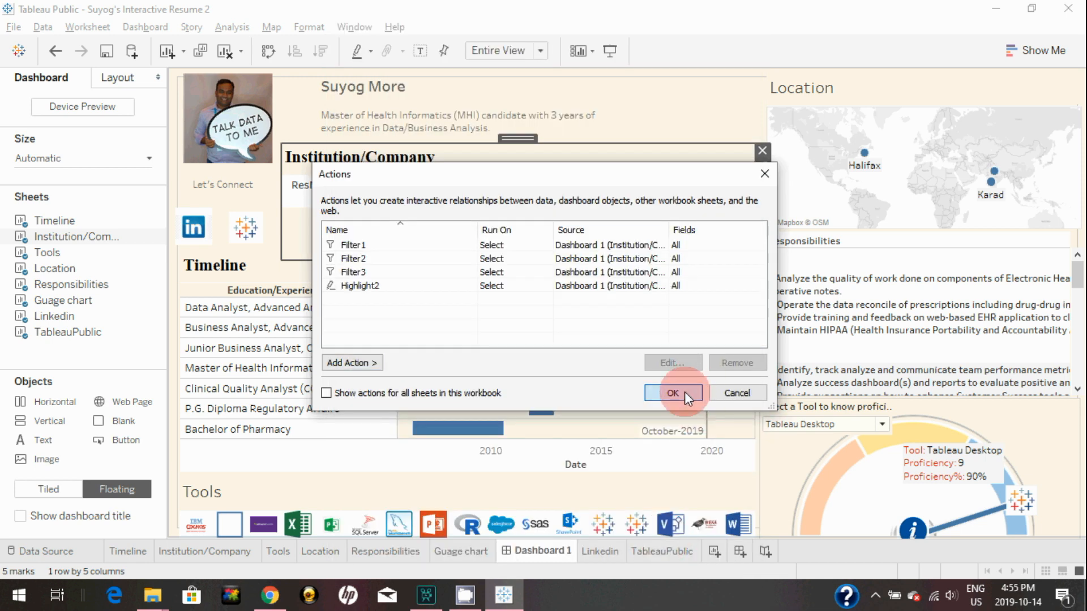
{"action": "left_click", "coordinate": [685, 392]}
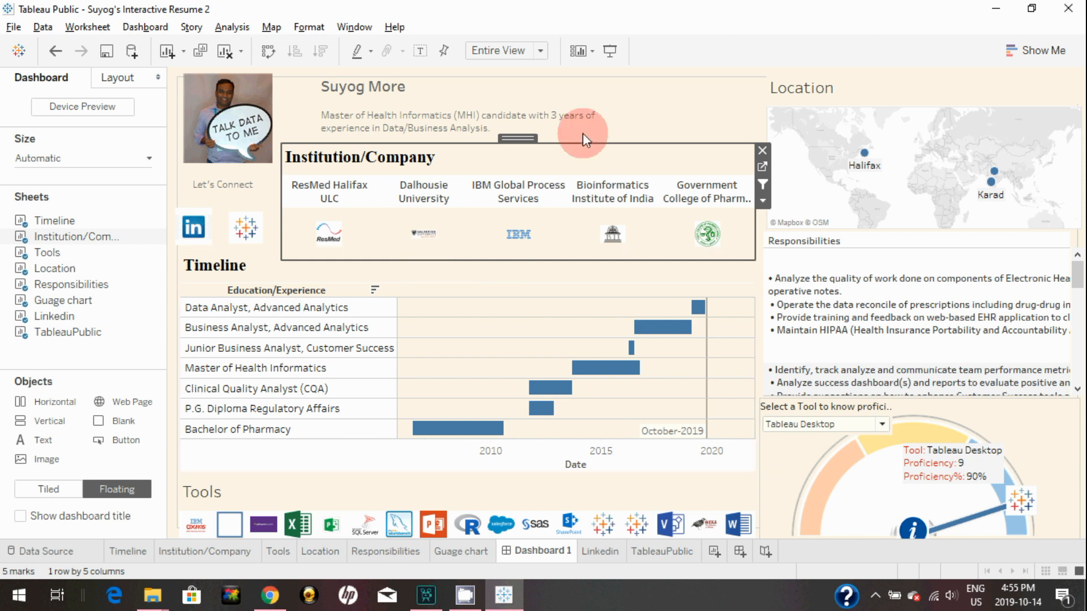
Test the filters on the ResMed logo, clear it, then filter to the IBM logo
{"action": "mouse_move", "coordinate": [344, 241]}
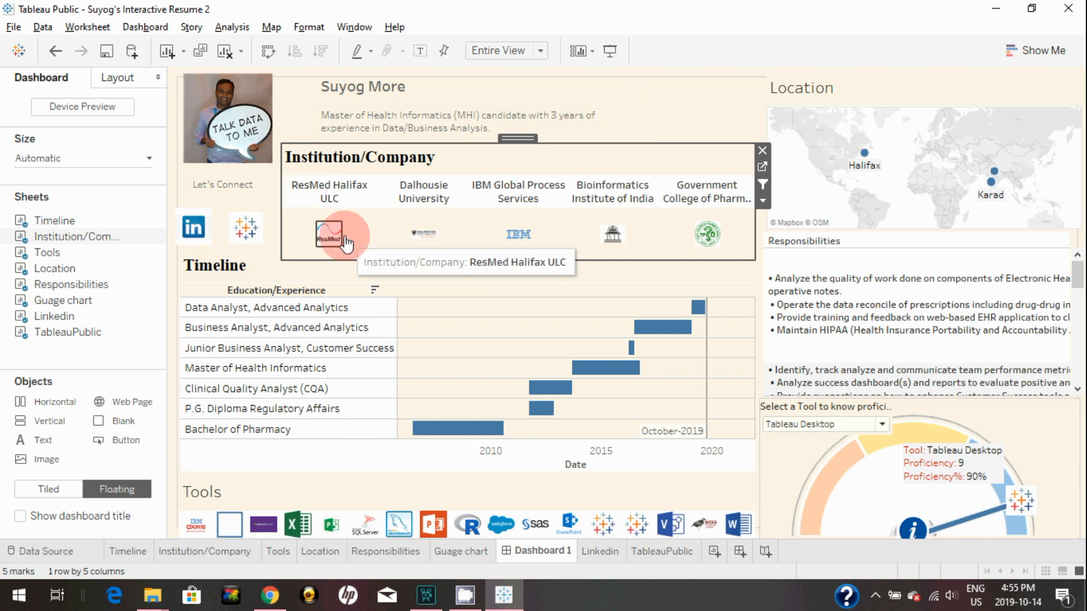
{"action": "left_click", "coordinate": [344, 240]}
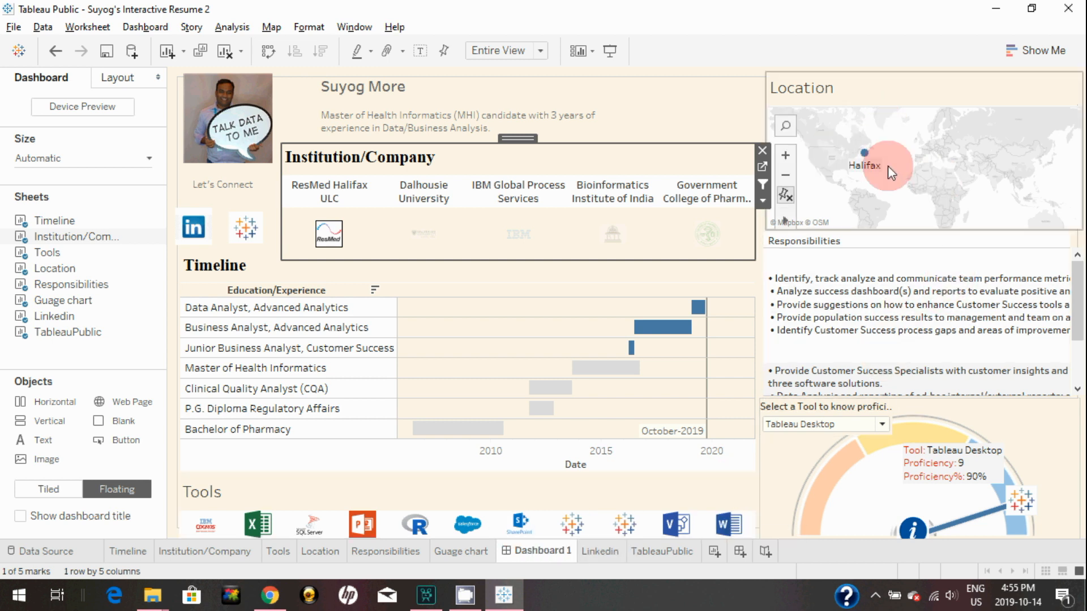
{"action": "left_click", "coordinate": [315, 245]}
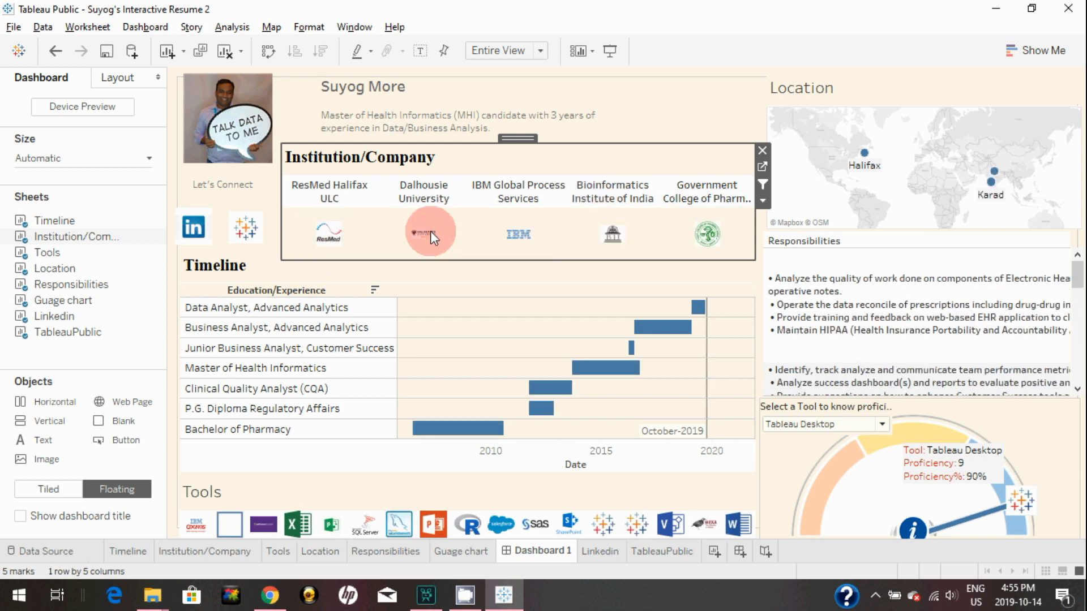
{"action": "left_click", "coordinate": [516, 234]}
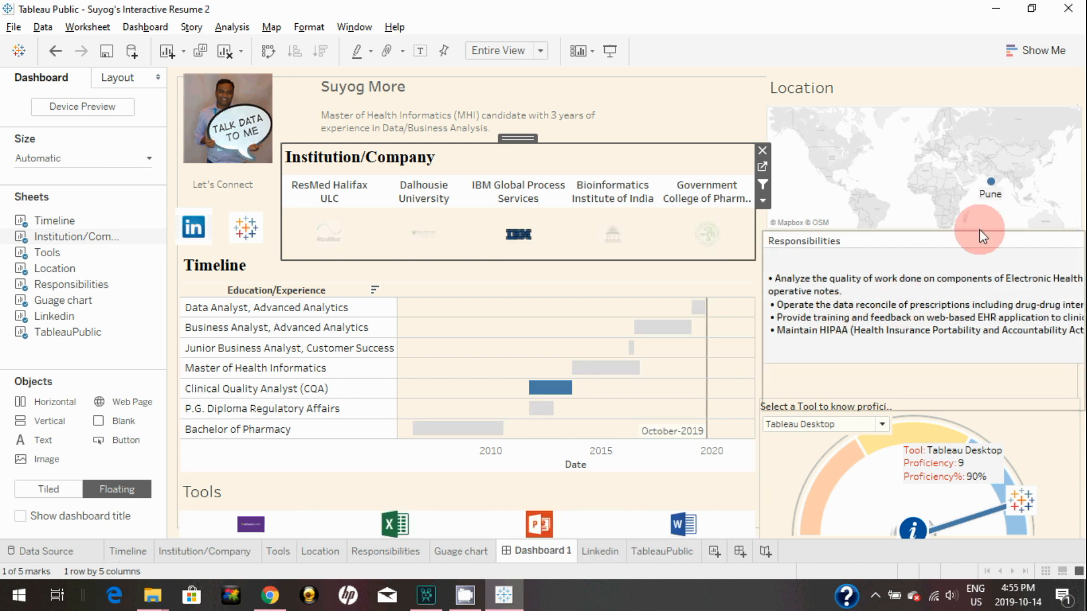
{"action": "left_click", "coordinate": [670, 102]}
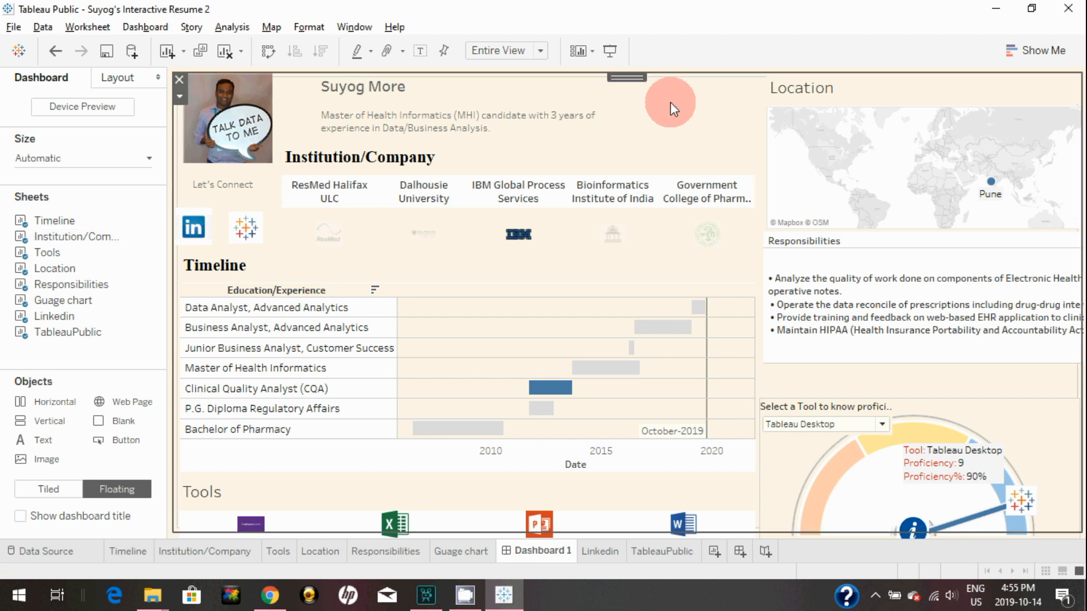
Start a Go to URL action with Linkedin as its only source sheet
{"action": "left_click", "coordinate": [194, 230]}
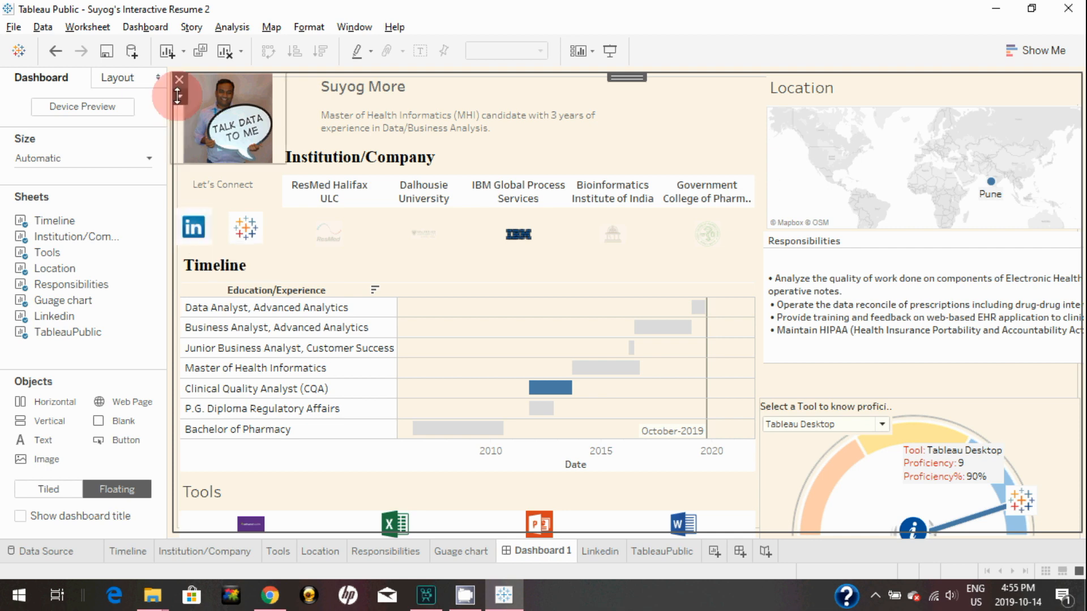
{"action": "left_click", "coordinate": [147, 28]}
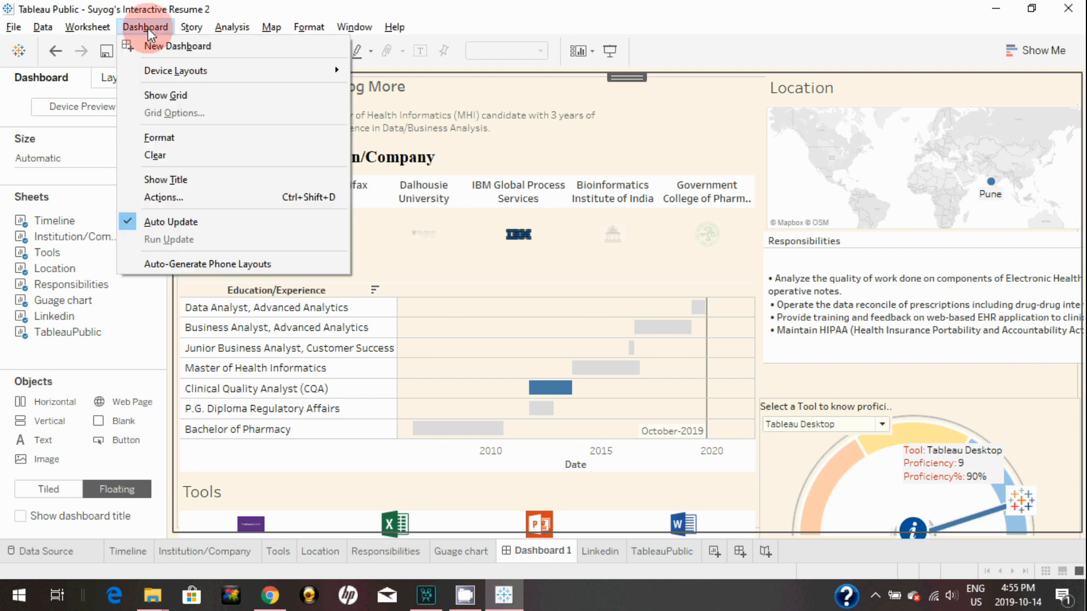
{"action": "left_click", "coordinate": [172, 198]}
{"action": "left_click", "coordinate": [354, 362]}
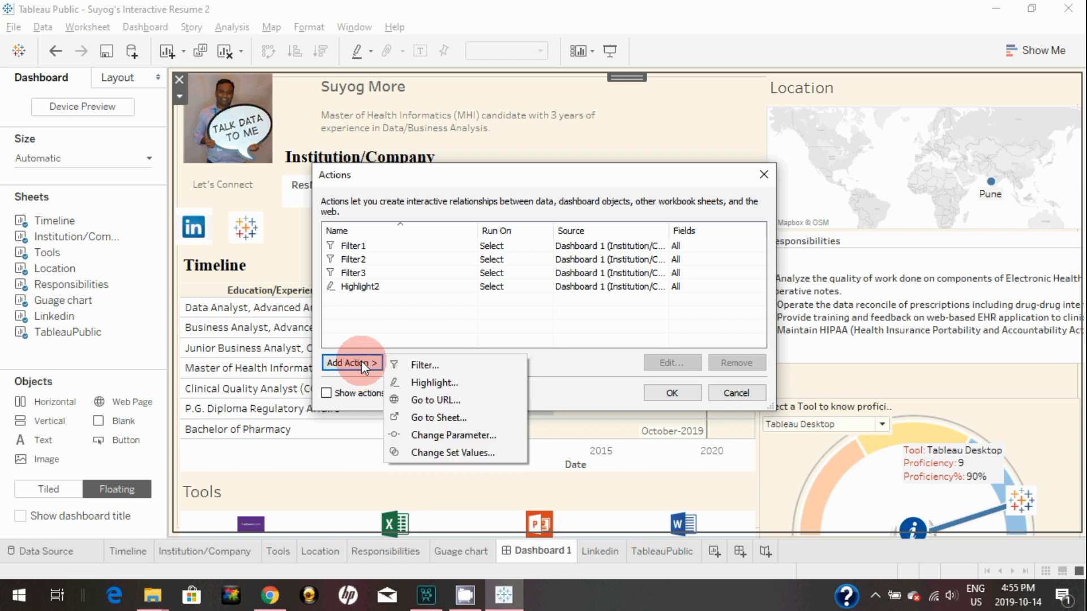
{"action": "left_click", "coordinate": [440, 405]}
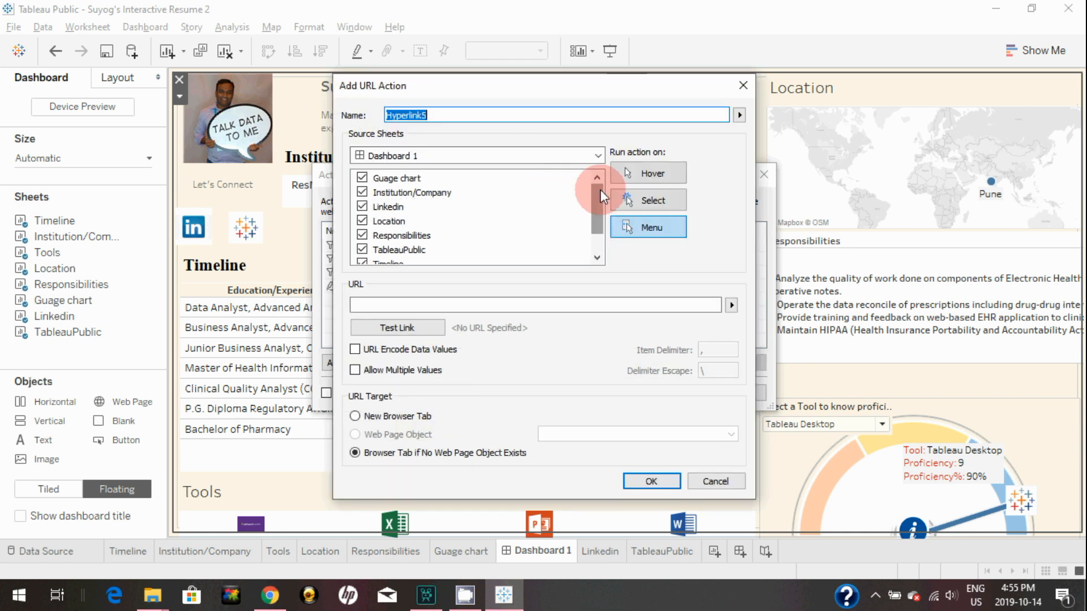
{"action": "left_click", "coordinate": [361, 177]}
{"action": "left_click", "coordinate": [361, 191]}
{"action": "left_click", "coordinate": [363, 220]}
{"action": "left_click", "coordinate": [362, 235]}
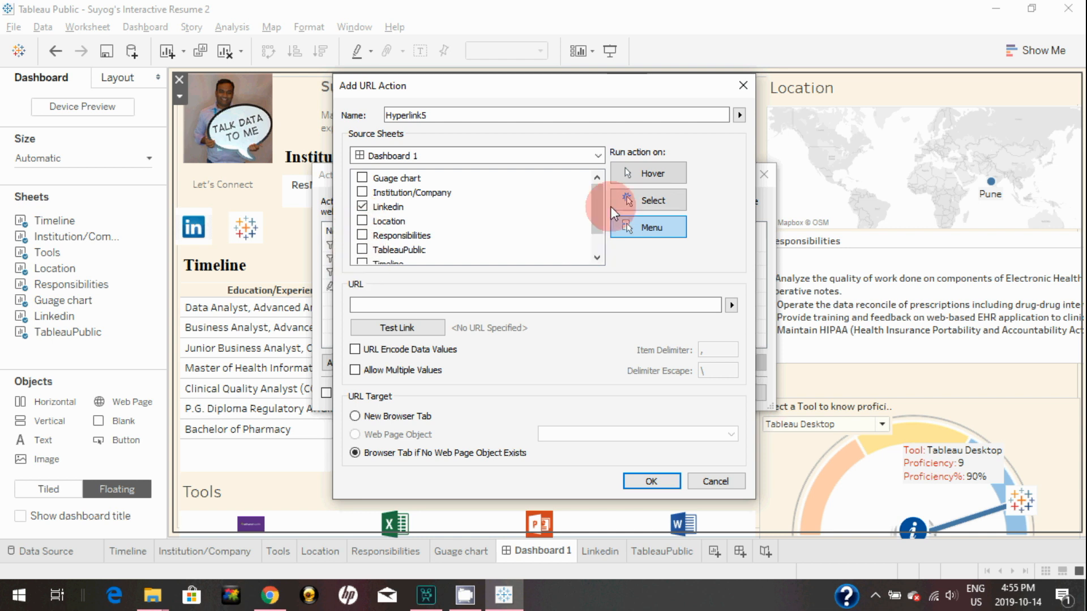
{"action": "left_click_drag", "start_coordinate": [602, 205], "coordinate": [600, 229]}
{"action": "left_click", "coordinate": [362, 250]}
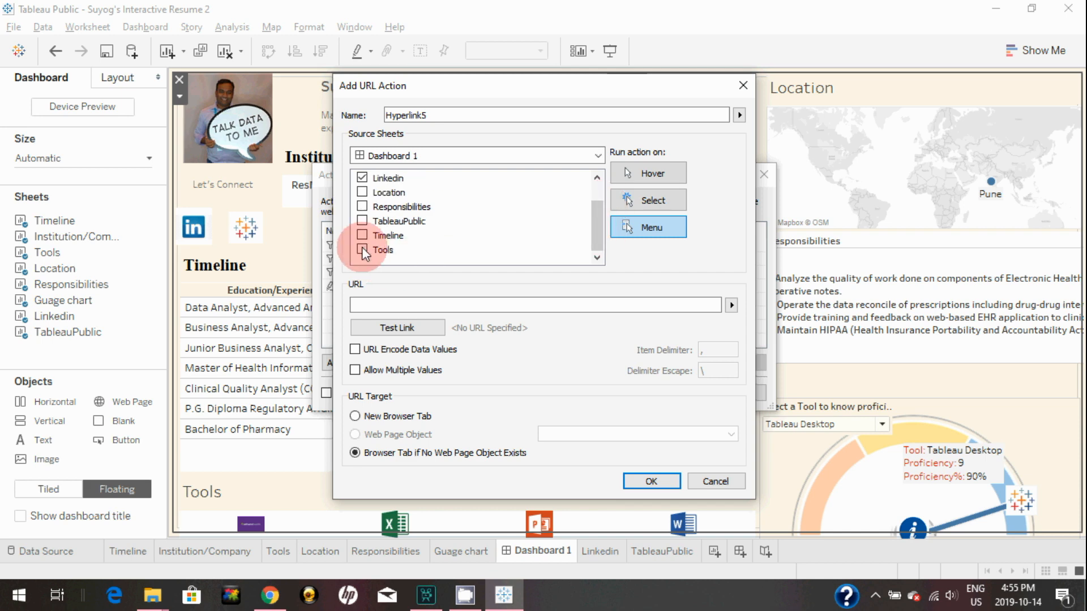
Paste the LinkedIn profile address from the browser as the URL and save Hyperlink5
{"action": "left_click", "coordinate": [372, 41]}
{"action": "key", "text": "ctrl+c"}
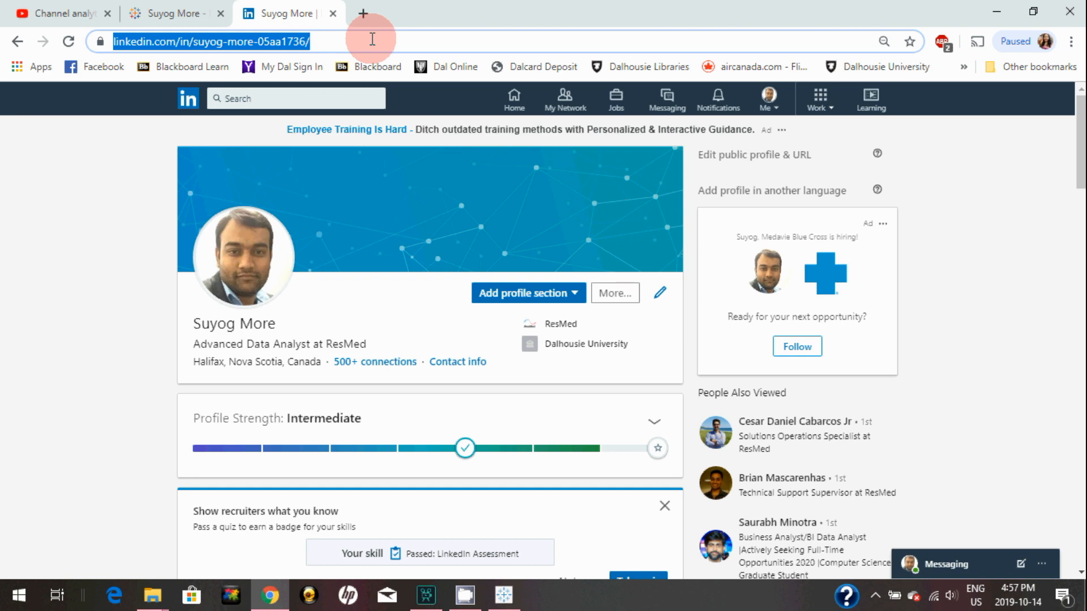
{"action": "key", "text": "alt+Tab"}
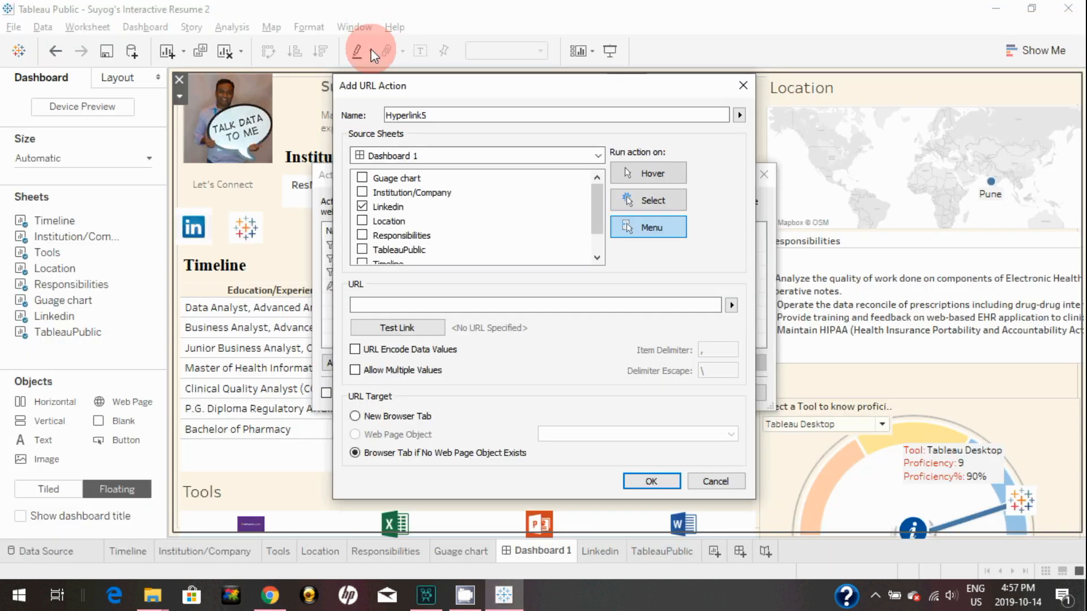
{"action": "left_click", "coordinate": [385, 301]}
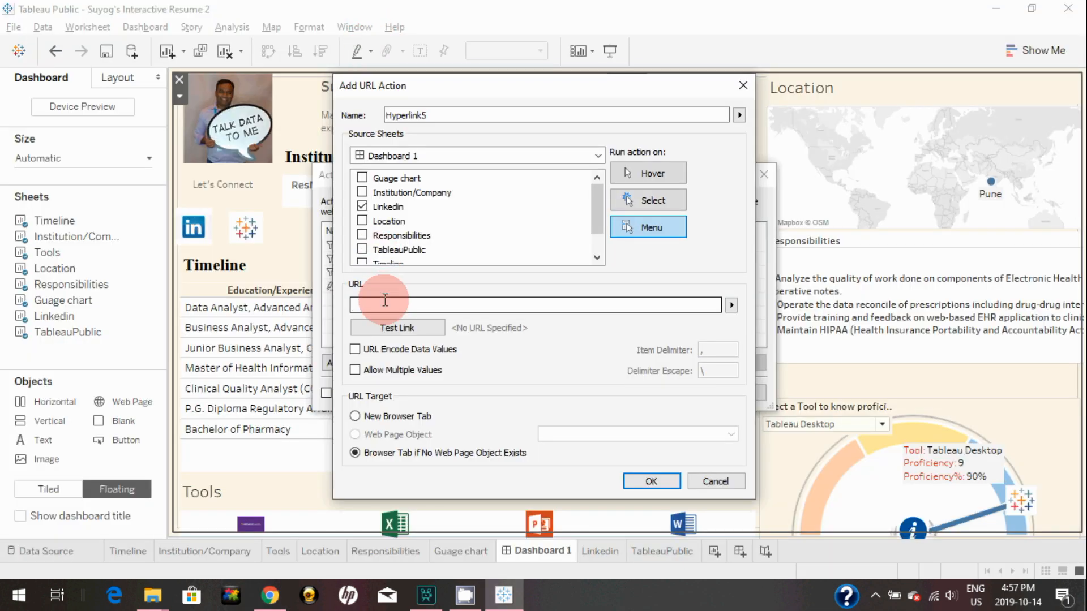
{"action": "key", "text": "ctrl+v"}
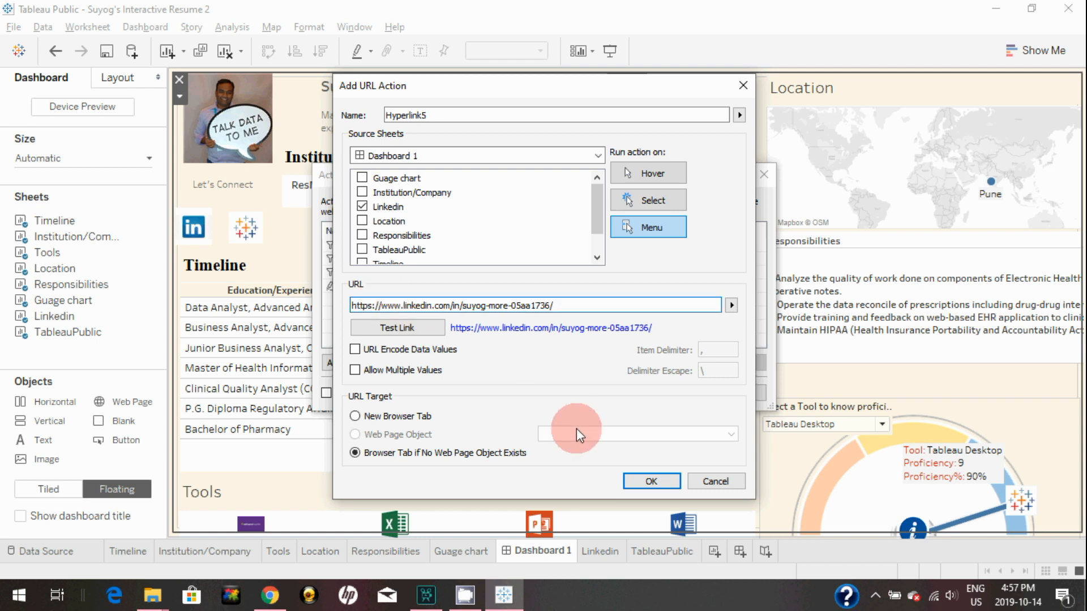
{"action": "left_click", "coordinate": [633, 480]}
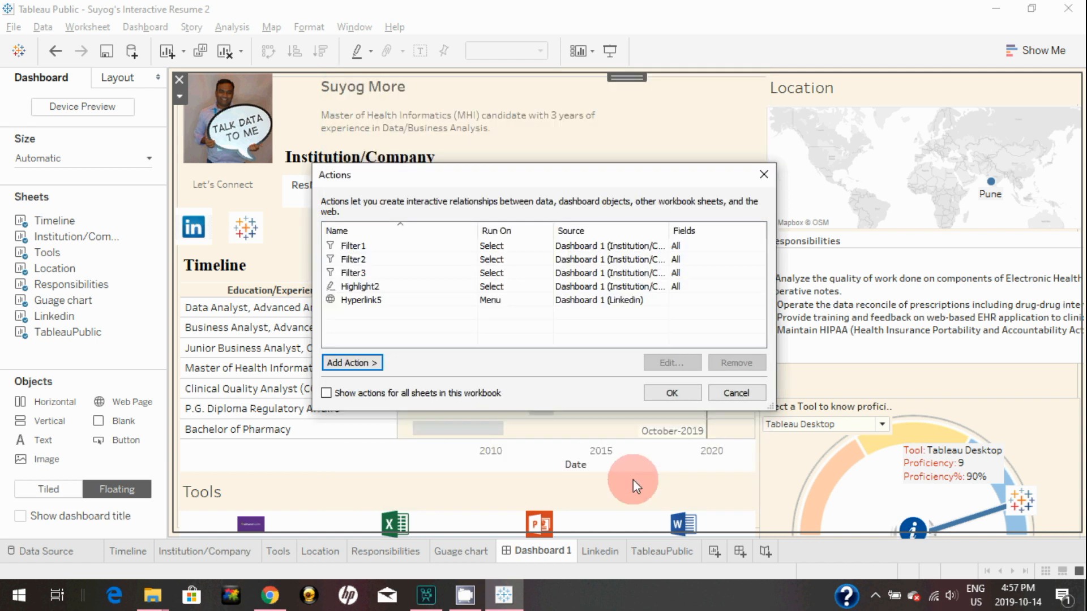
Add URL action Hyperlink6 from the TableauPublic sheet, run on select, opening the copied Tableau Public profile URL
{"action": "left_click", "coordinate": [362, 362]}
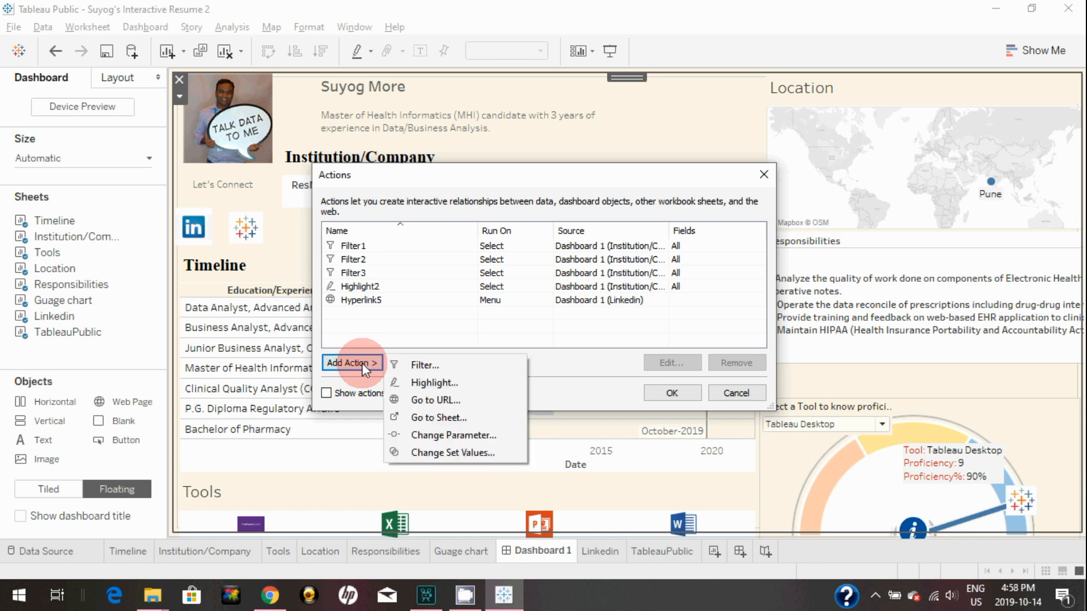
{"action": "left_click", "coordinate": [422, 396]}
{"action": "left_click_drag", "start_coordinate": [362, 178], "coordinate": [362, 232]}
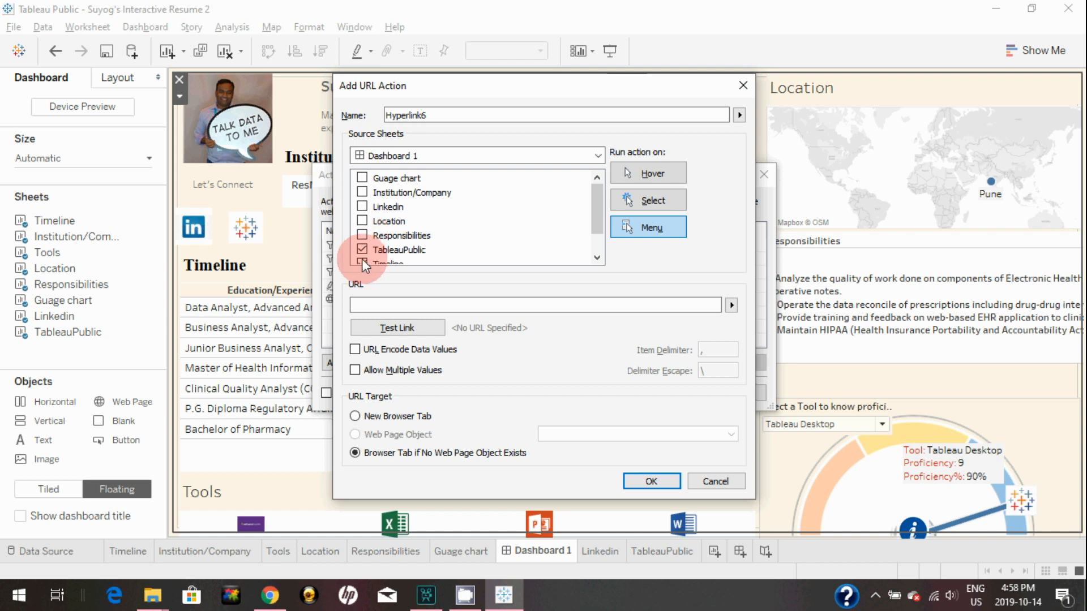
{"action": "left_click", "coordinate": [620, 198]}
{"action": "left_click_drag", "start_coordinate": [597, 195], "coordinate": [598, 255]}
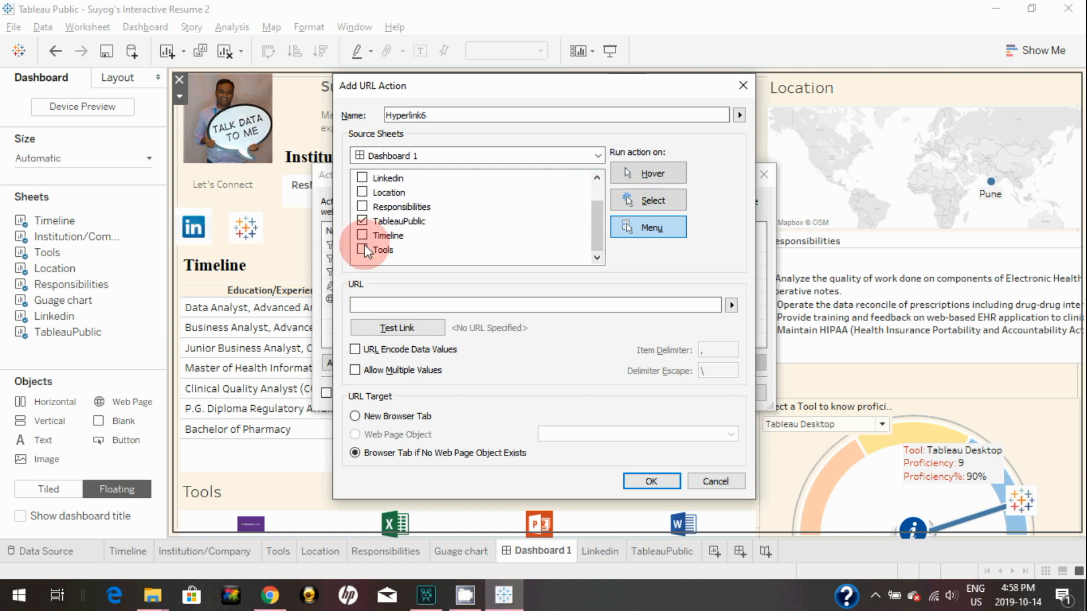
{"action": "left_click", "coordinate": [666, 199]}
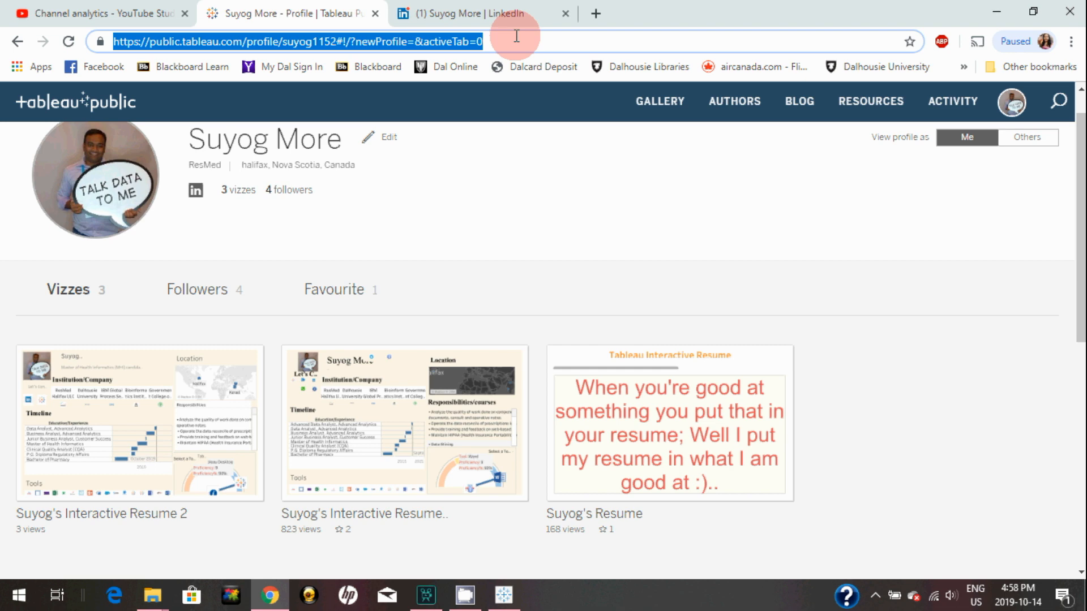
{"action": "key", "text": "alt+Tab"}
{"action": "left_click", "coordinate": [478, 112]}
{"action": "left_click", "coordinate": [449, 304]}
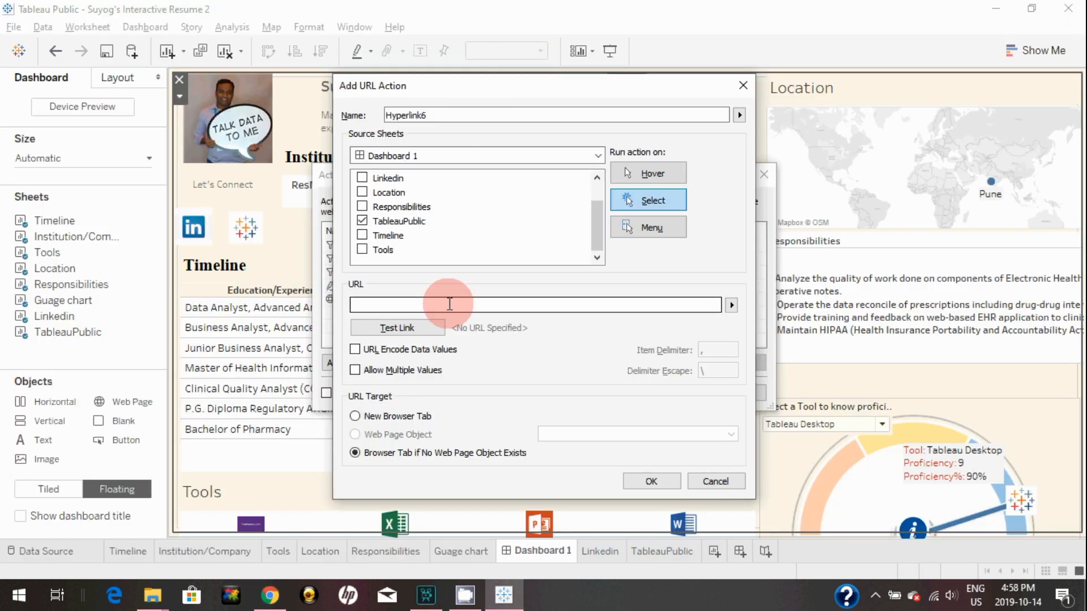
{"action": "type", "text": "https://public.tableau.com/profile/suyog1152#!/?newProfile=&activeTab=0"}
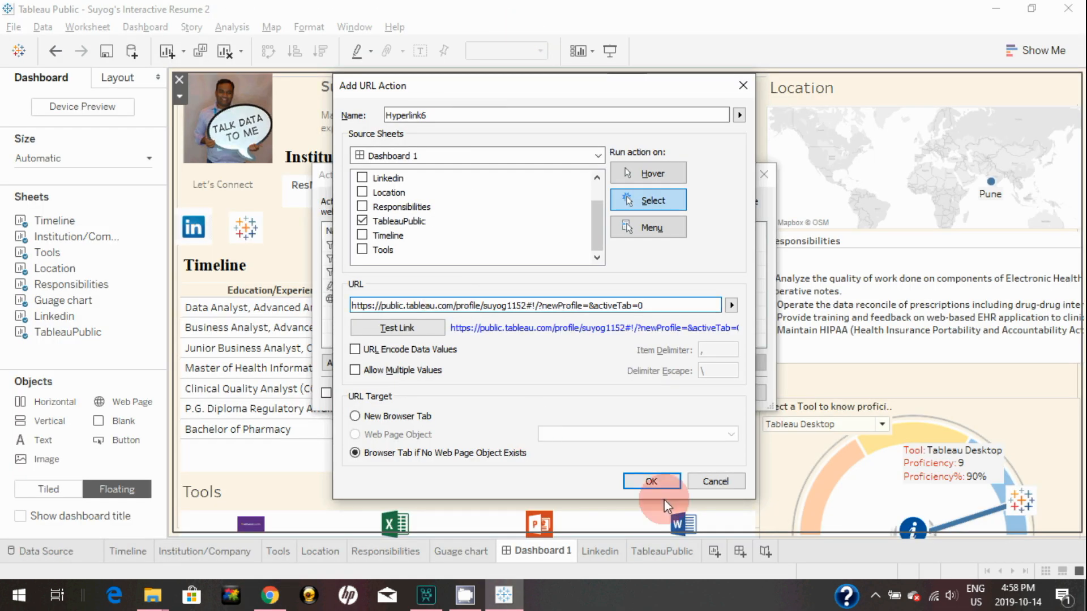
{"action": "left_click", "coordinate": [652, 481]}
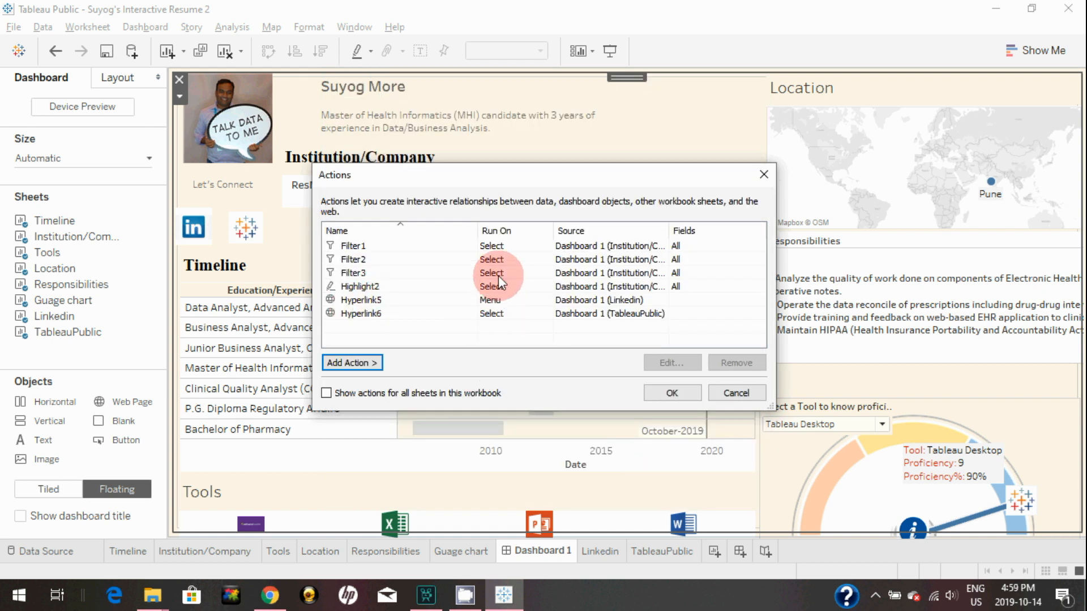
Edit the Hyperlink5 LinkedIn action so it runs on select
{"action": "left_click", "coordinate": [392, 300]}
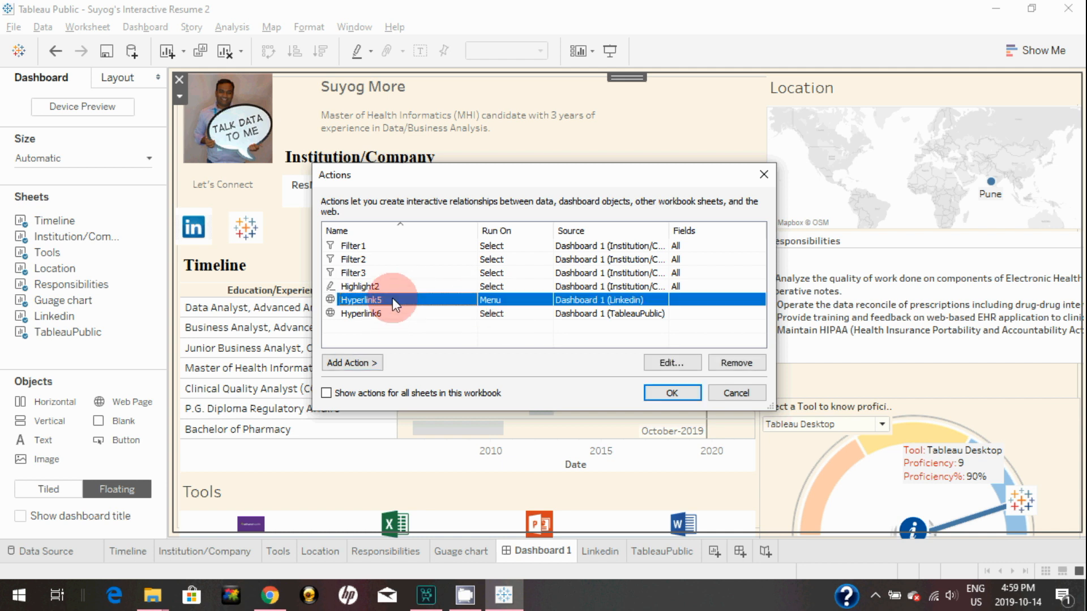
{"action": "left_click", "coordinate": [670, 363]}
{"action": "left_click", "coordinate": [453, 279]}
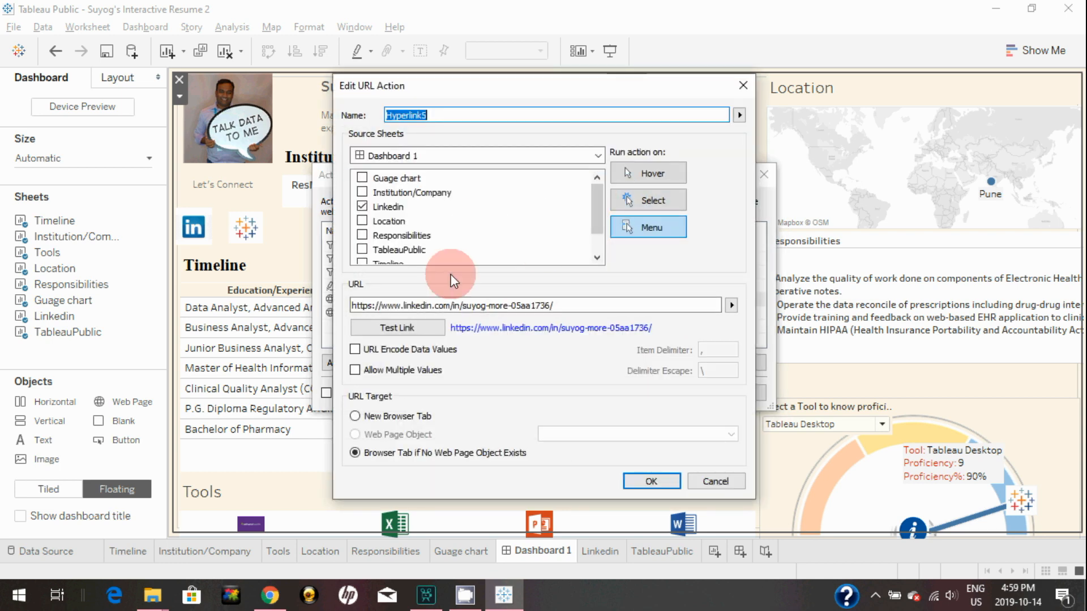
{"action": "left_click", "coordinate": [654, 201]}
{"action": "left_click", "coordinate": [643, 481]}
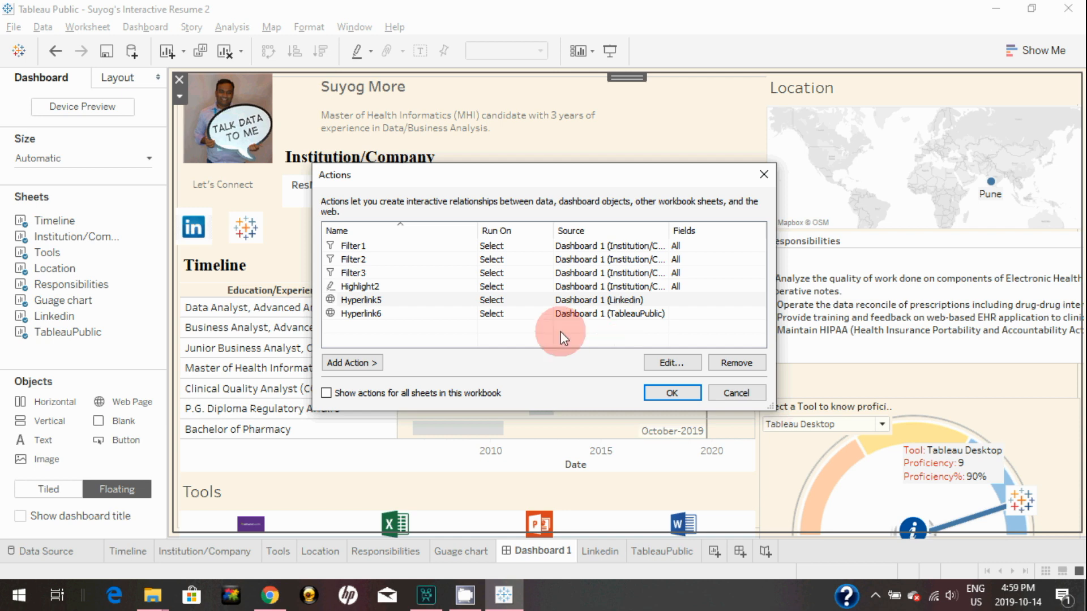
Close the actions list and test the dashboard's LinkedIn icon link
{"action": "left_click", "coordinate": [666, 389]}
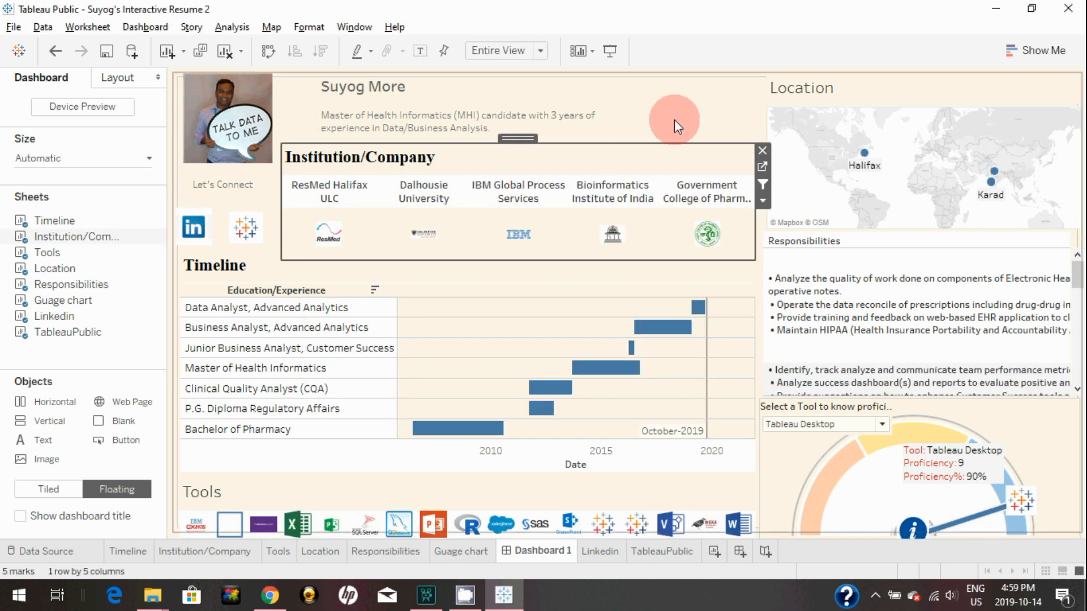
{"action": "left_click", "coordinate": [193, 232]}
{"action": "left_click", "coordinate": [192, 231]}
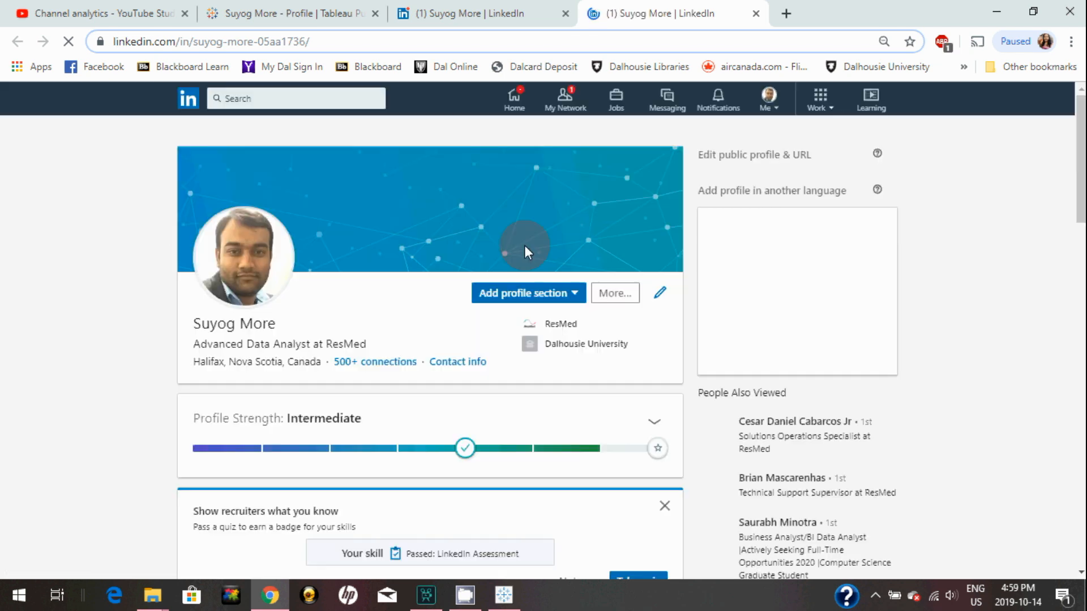
Test the dashboard's Tableau Public icon, which opens the profile in a new Chrome tab
{"action": "key", "text": "alt+Tab"}
{"action": "left_click", "coordinate": [245, 235]}
{"action": "left_click", "coordinate": [244, 234]}
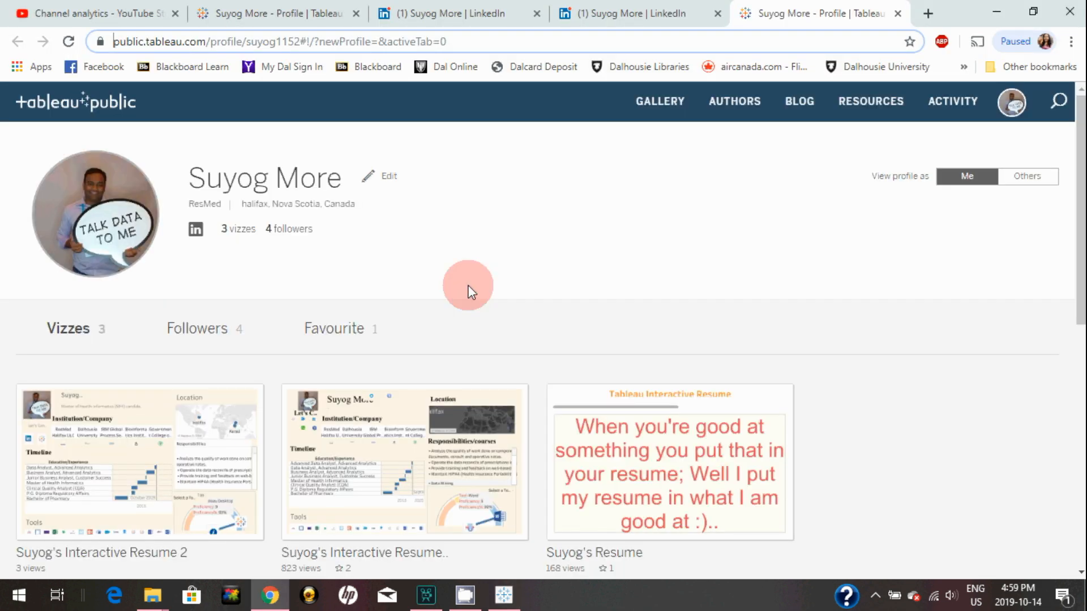
{"action": "key", "text": "alt+Tab"}
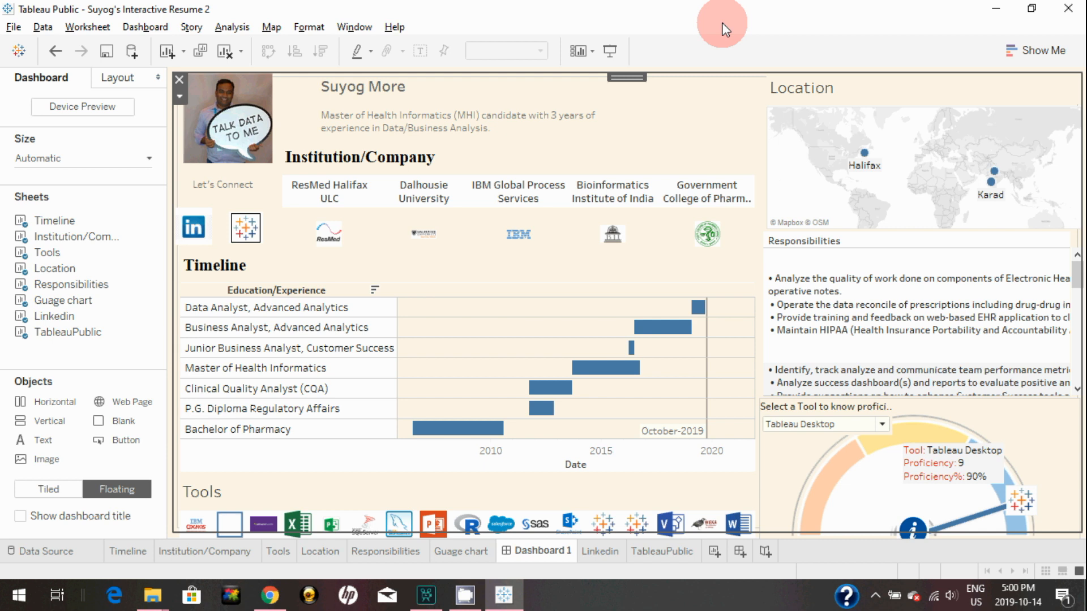
Rename the Dashboard 1 tab to 'Interactive resume'
{"action": "mouse_move", "coordinate": [72, 228]}
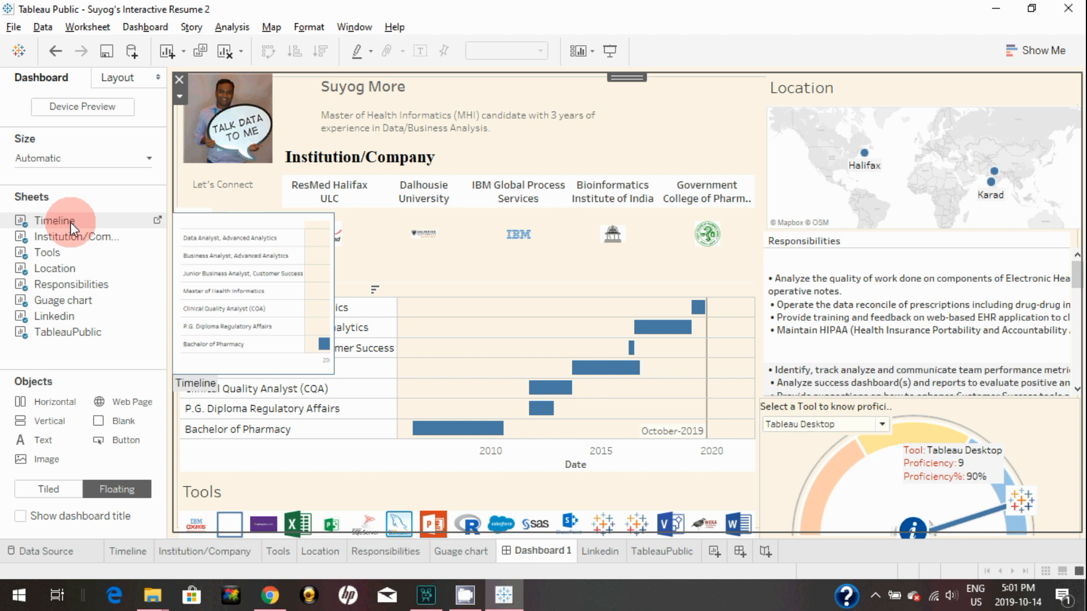
{"action": "double_click", "coordinate": [524, 548]}
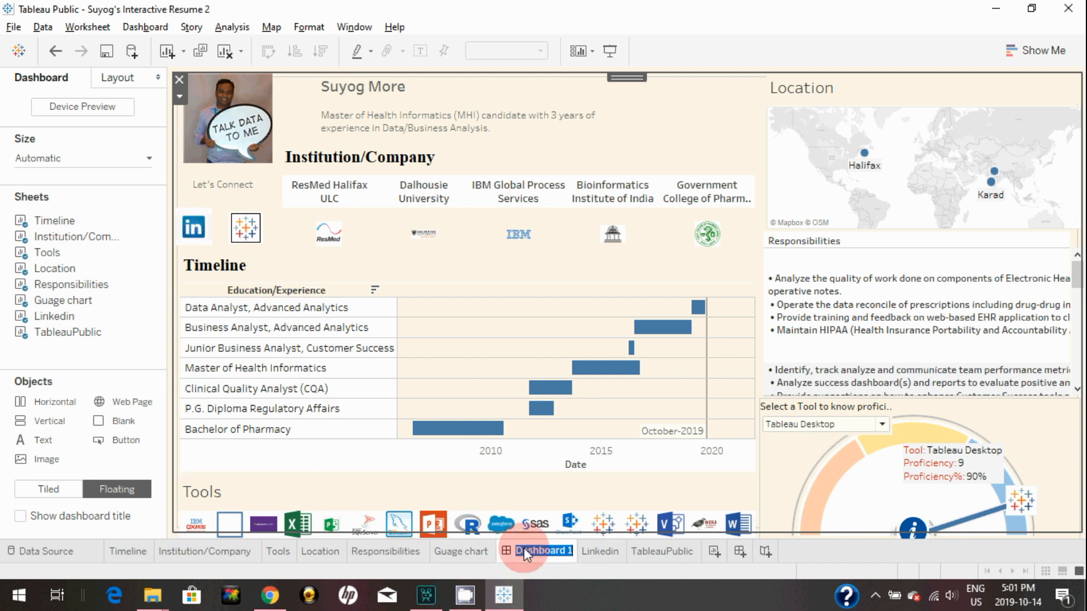
{"action": "key", "text": "BackSpace"}
{"action": "type", "text": "Interactive resume"}
{"action": "key", "text": "Return"}
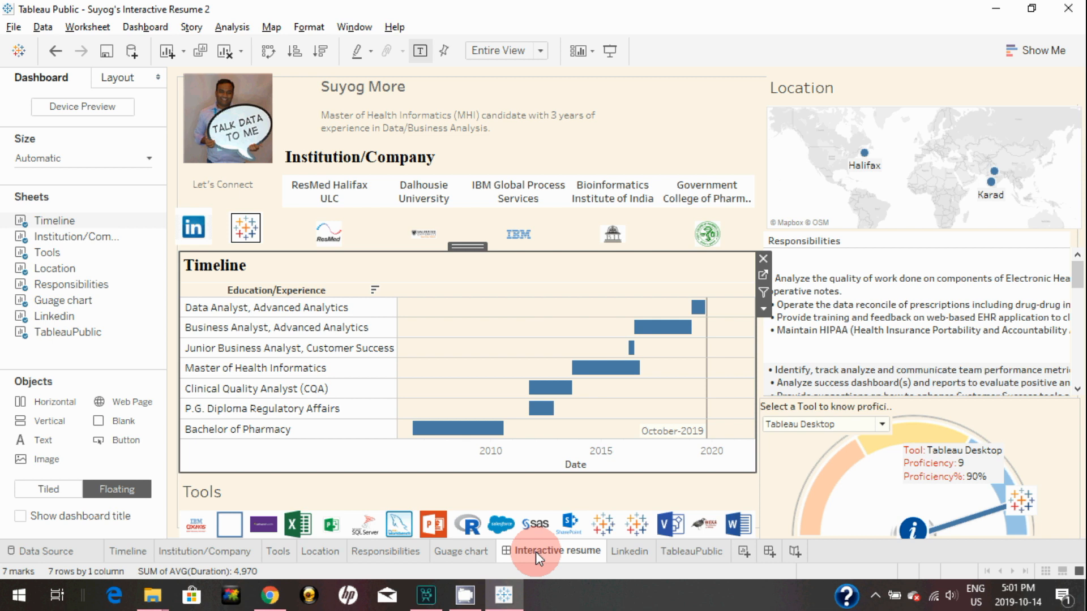
Hide all worksheet tabs so only the dashboard tab remains
{"action": "right_click", "coordinate": [535, 551]}
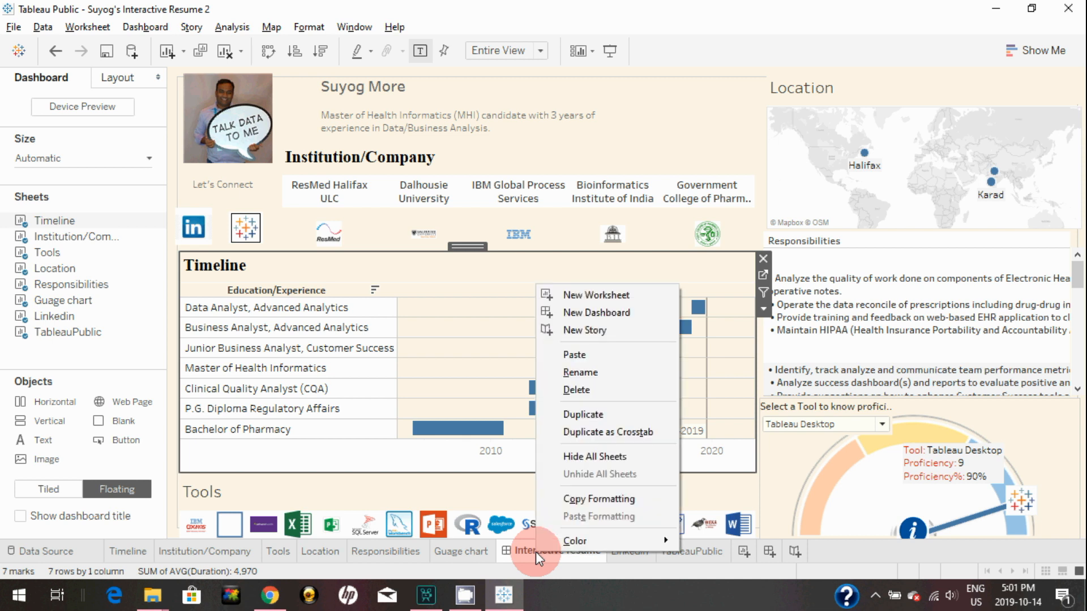
{"action": "left_click", "coordinate": [575, 458]}
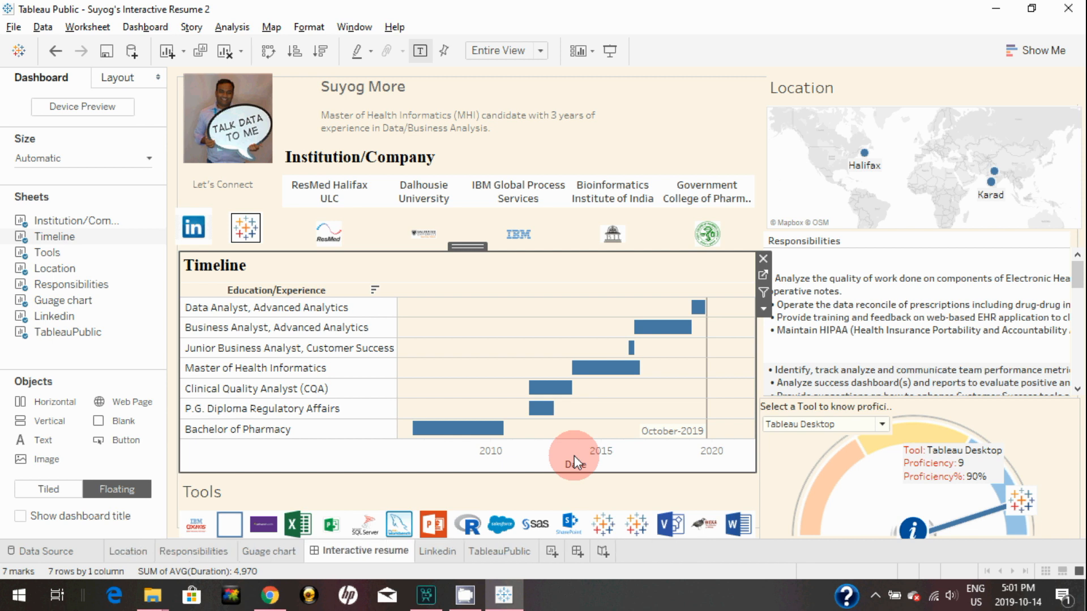
{"action": "mouse_move", "coordinate": [191, 557]}
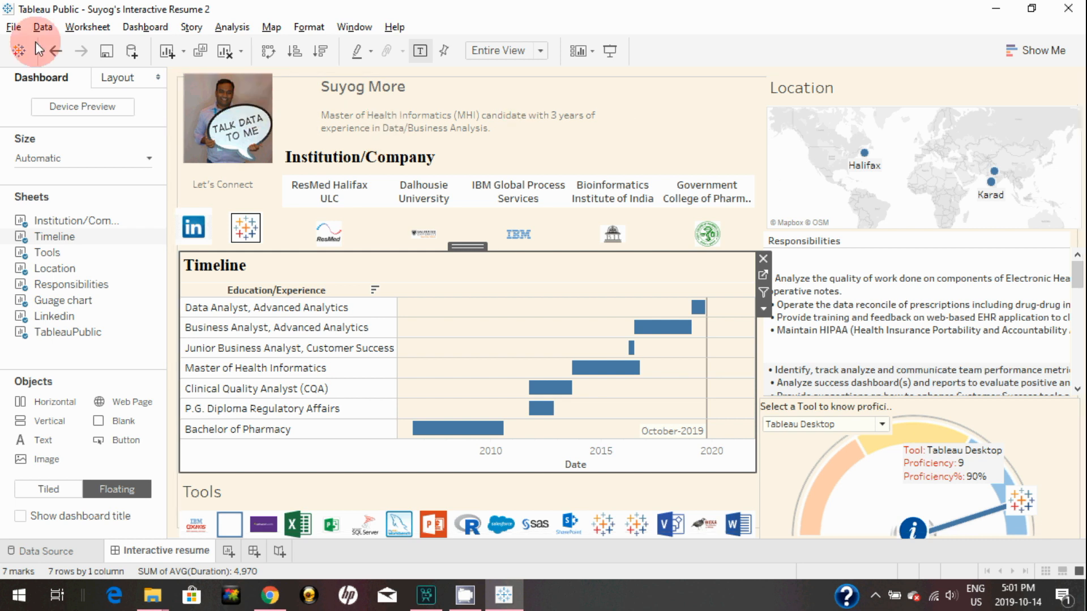
Choose Save to Tableau Public and enter the account email in the Sign In dialog
{"action": "left_click", "coordinate": [13, 27]}
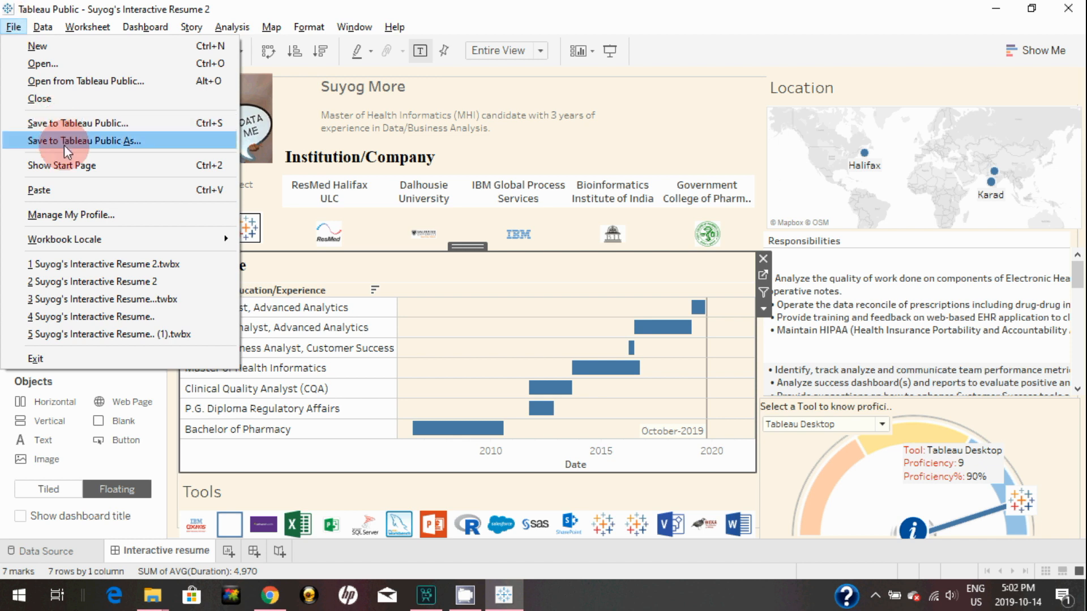
{"action": "left_click", "coordinate": [85, 124]}
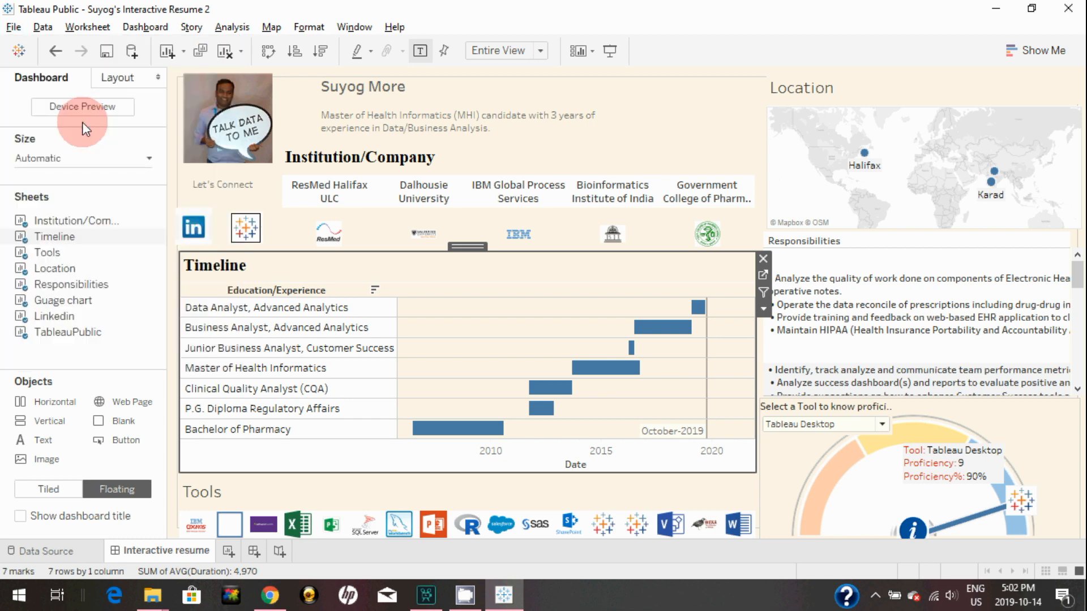
{"action": "left_click", "coordinate": [455, 226]}
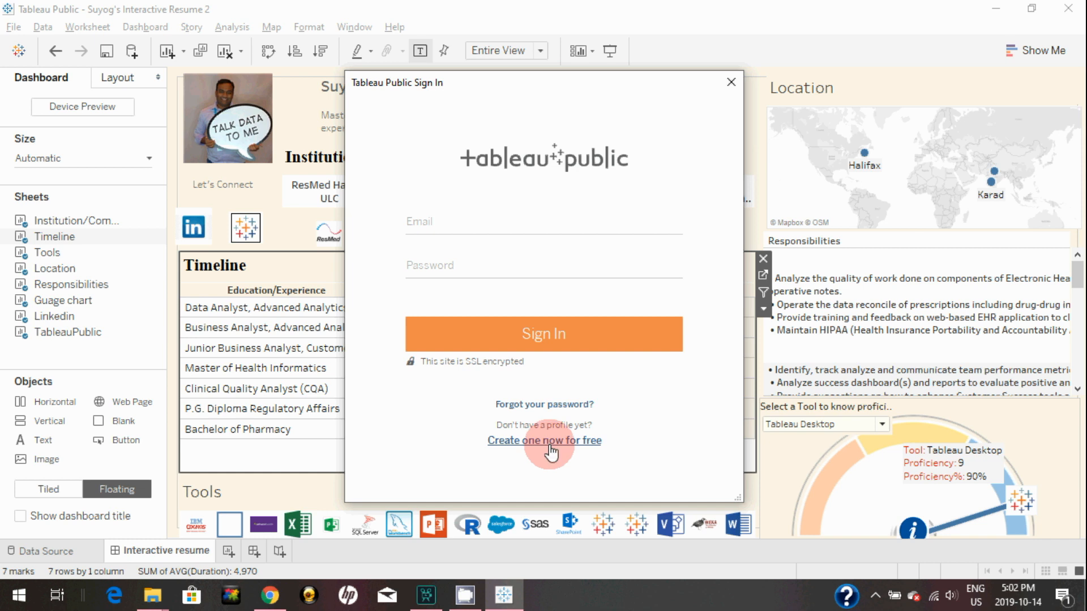
{"action": "left_click", "coordinate": [501, 225]}
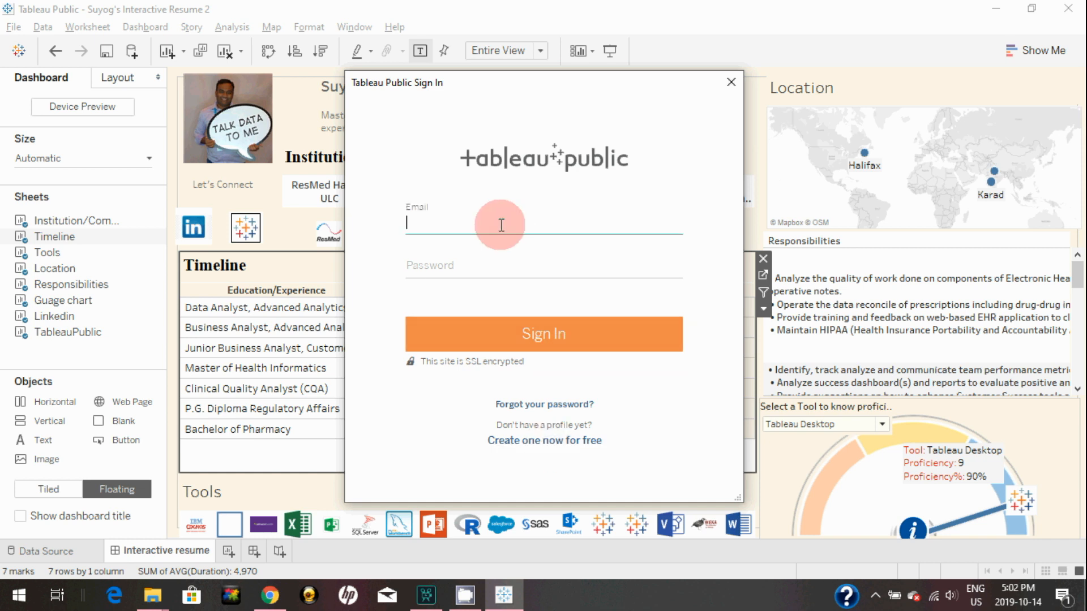
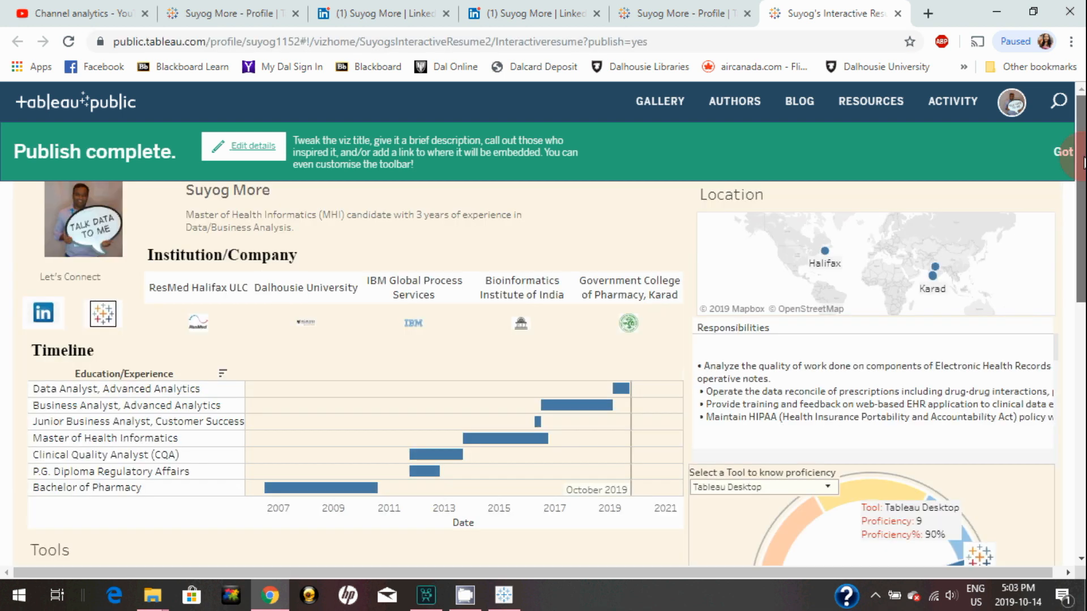
Open Edit details for the published viz and scroll to the toolbar settings
{"action": "mouse_move", "coordinate": [1082, 163]}
{"action": "left_mouse_down"}
{"action": "mouse_move", "coordinate": [1078, 201]}
{"action": "mouse_move", "coordinate": [1080, 163]}
{"action": "left_mouse_up"}
{"action": "left_click", "coordinate": [243, 148]}
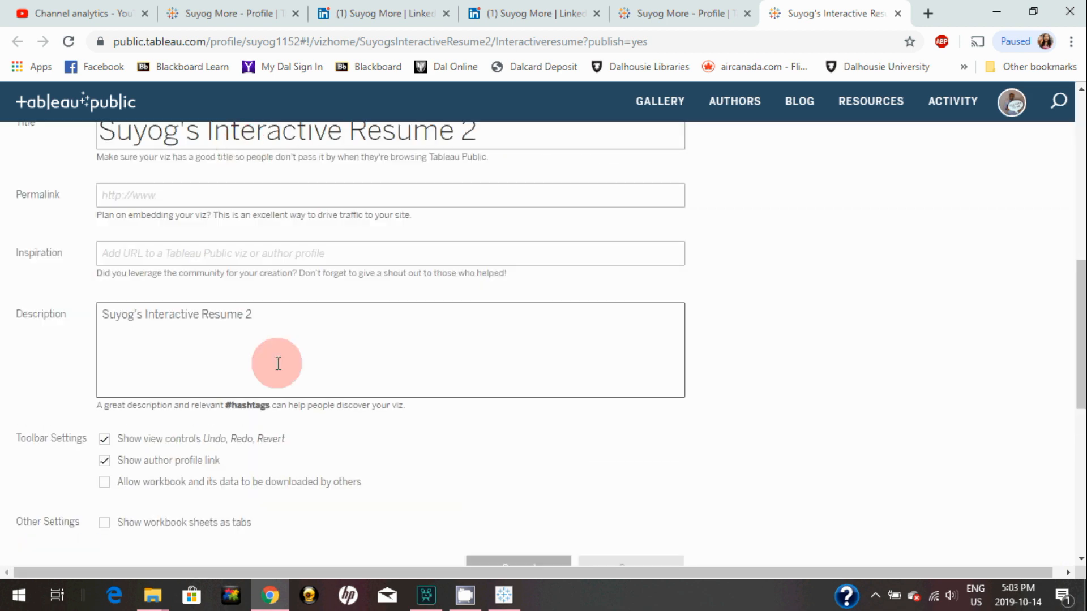
{"action": "scroll", "coordinate": [283, 362], "scroll_direction": "up", "scroll_amount": 1}
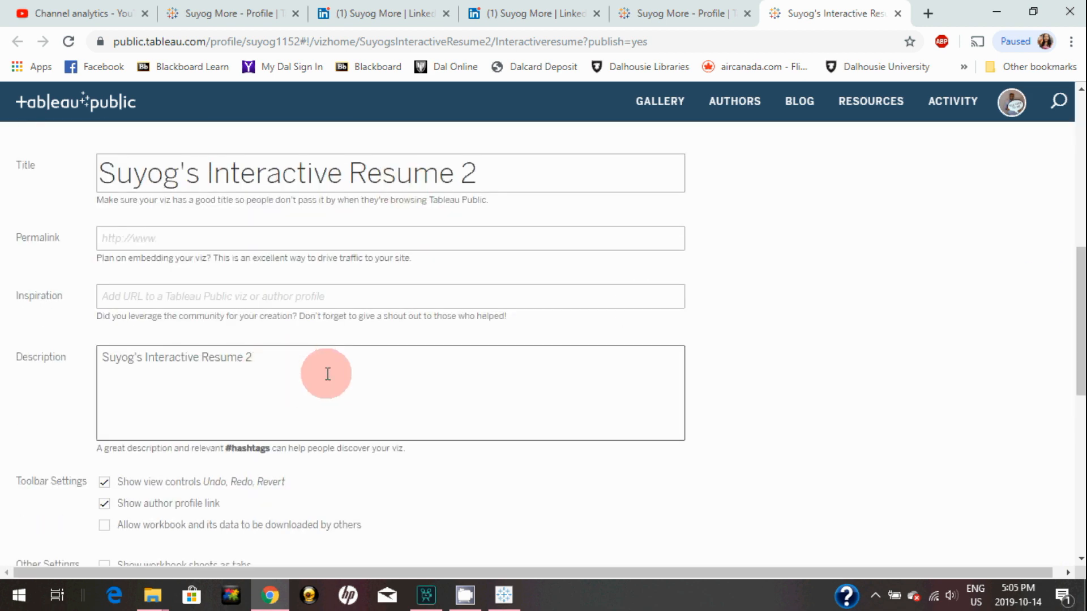
{"action": "left_click_drag", "start_coordinate": [1084, 307], "coordinate": [1082, 338]}
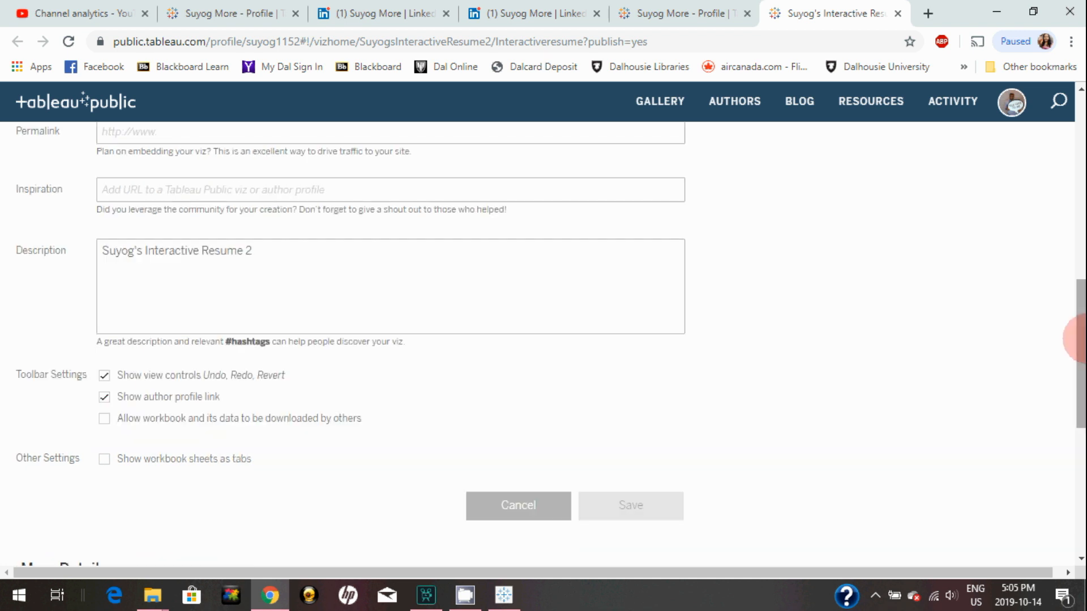